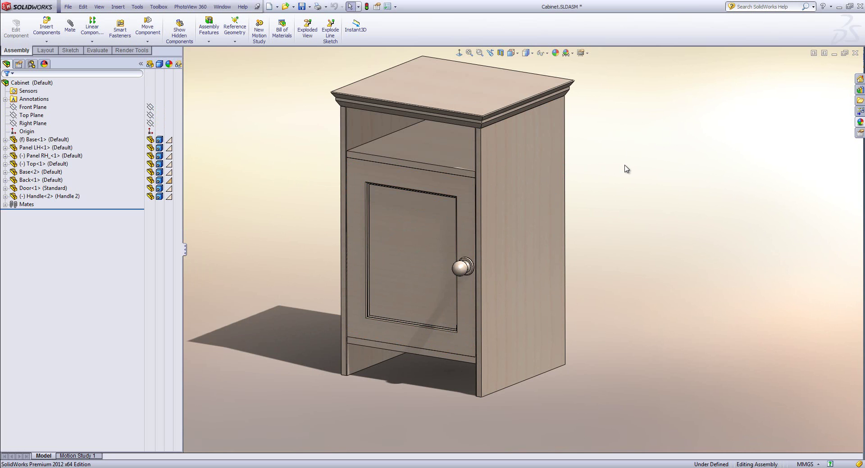
# Open the Facia.SLDPRT part from the recently used documents
pyautogui.press('r')
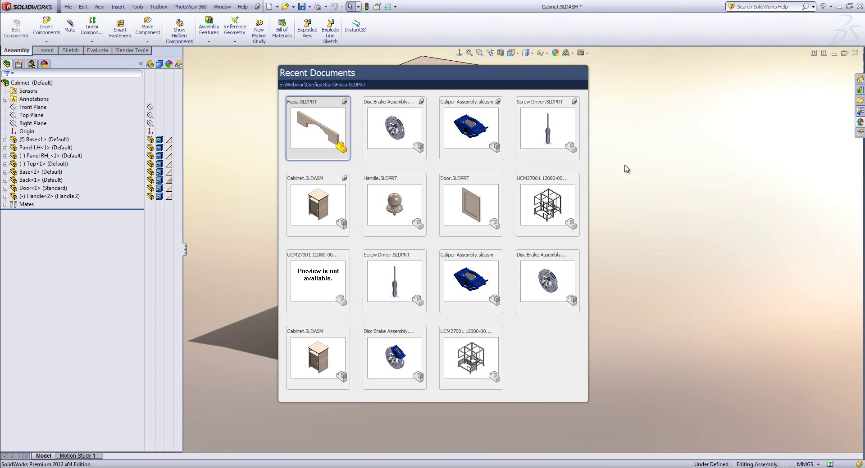
pyautogui.click(333, 127)
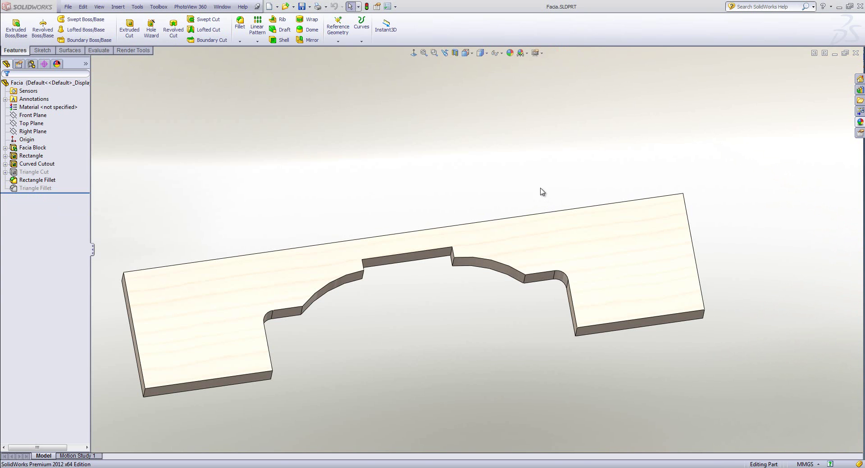
pyautogui.moveTo(540, 175)
pyautogui.mouseDown(button='middle')
pyautogui.moveTo(512, 189)
pyautogui.moveTo(513, 218)
pyautogui.moveTo(525, 216)
pyautogui.moveTo(540, 189)
pyautogui.mouseUp(button='middle')
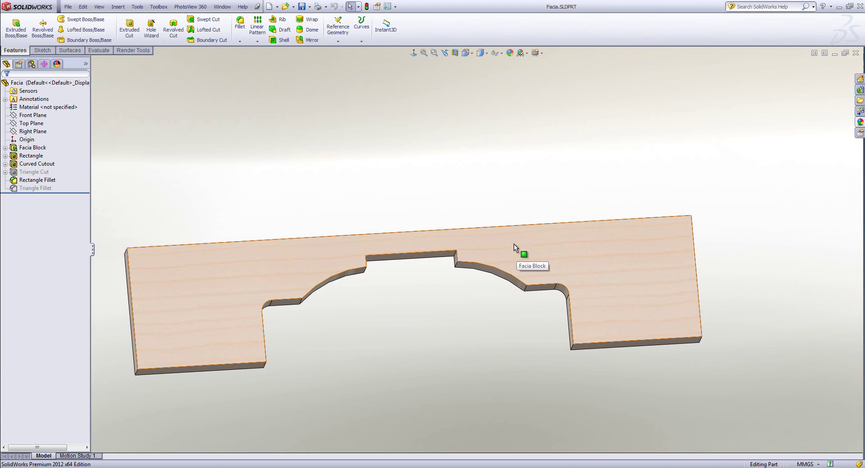
# Unsuppress the Triangle Cut and Triangle Fillet features and suppress the Curved Cutout, continuing past the rebuild error
pyautogui.click(36, 173)
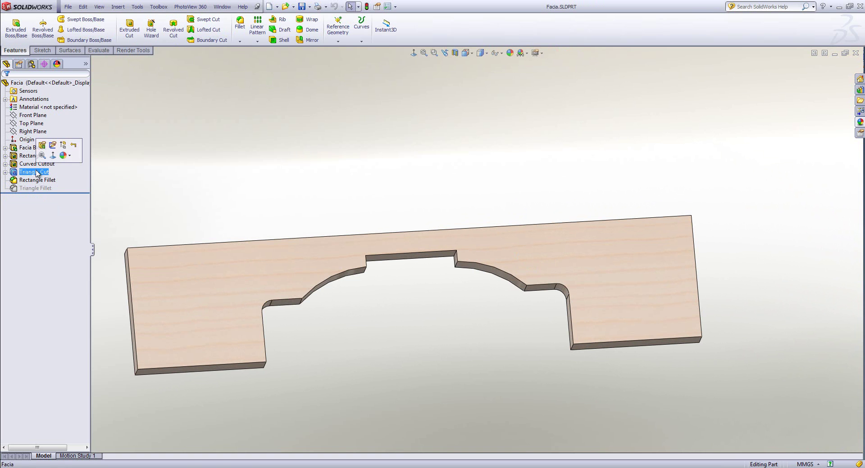
pyautogui.click(63, 150)
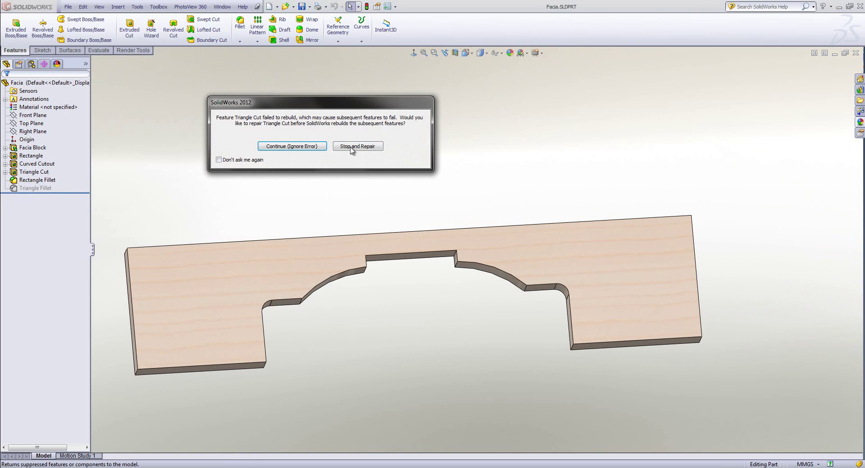
pyautogui.click(292, 146)
pyautogui.click(40, 164)
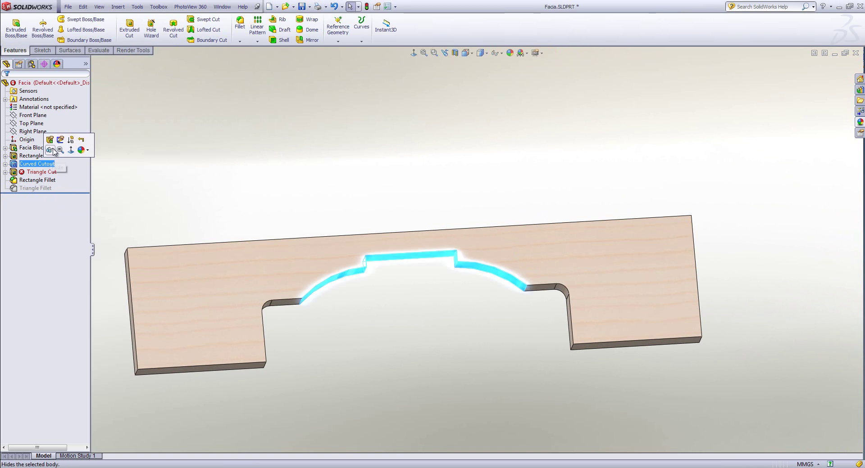
pyautogui.click(71, 140)
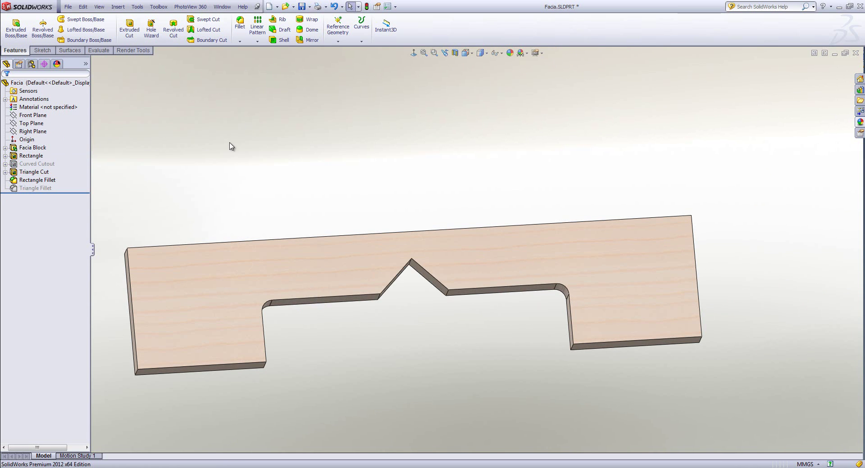
pyautogui.click(33, 188)
pyautogui.click(48, 163)
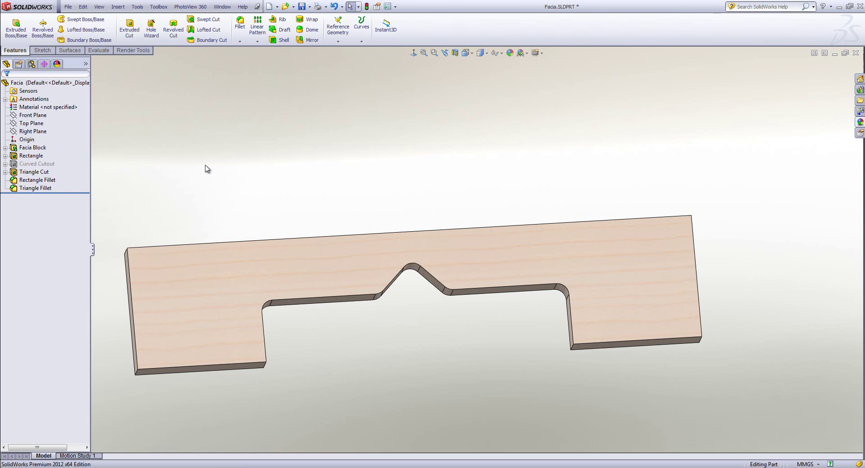
# Suppress the Triangle Cut and Triangle Fillet features together
pyautogui.click(45, 172)
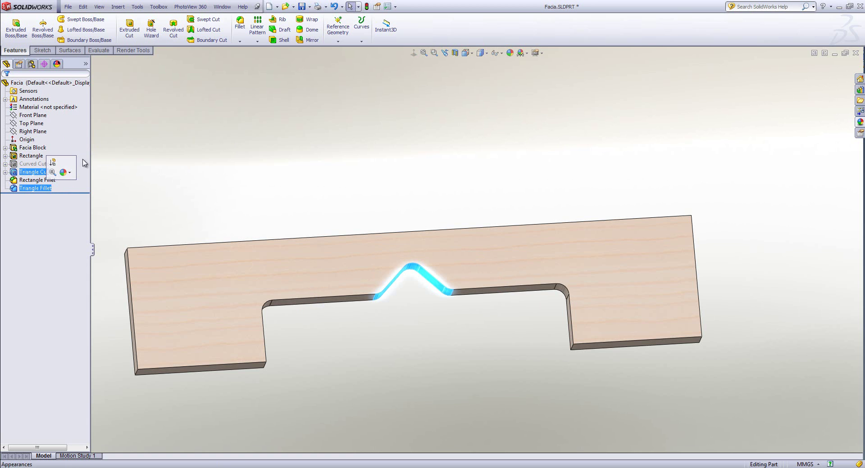
pyautogui.click(53, 163)
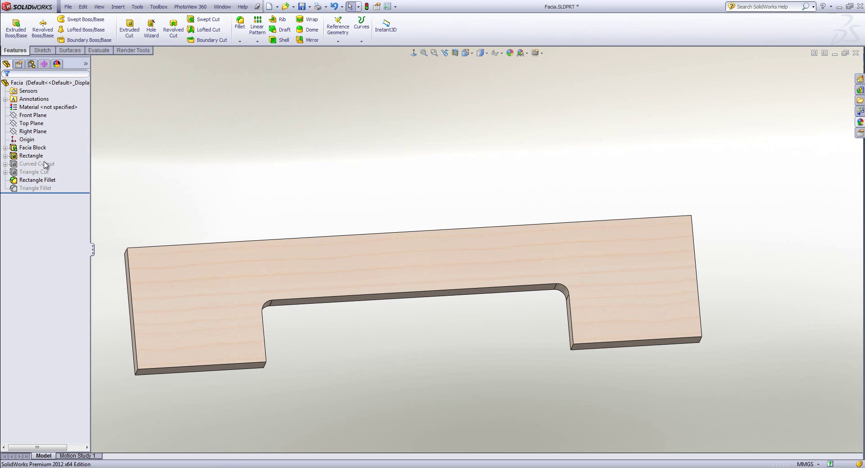
pyautogui.click(40, 165)
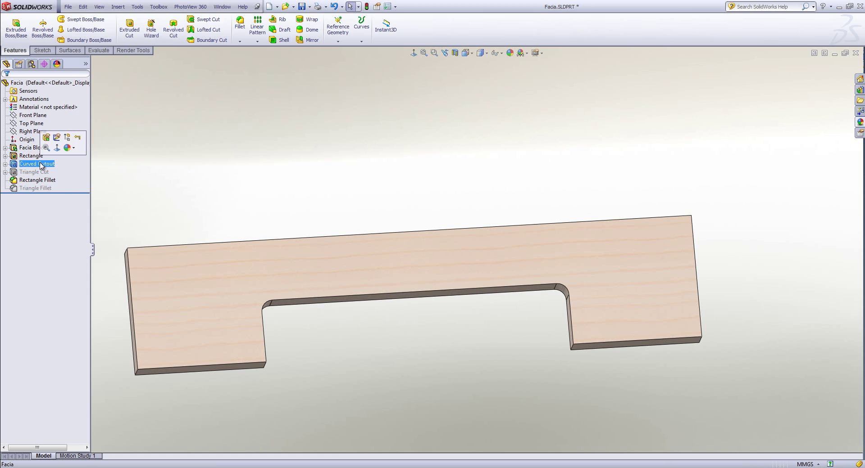
pyautogui.click(35, 188)
pyautogui.click(117, 175)
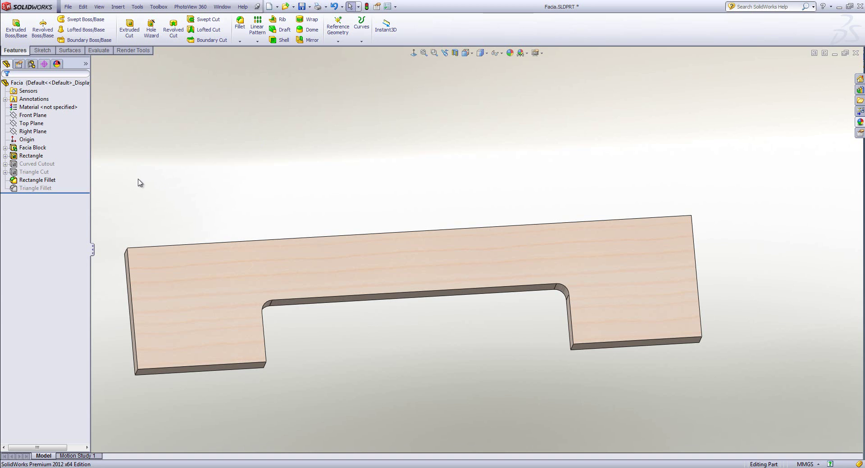
pyautogui.rightClick(30, 167)
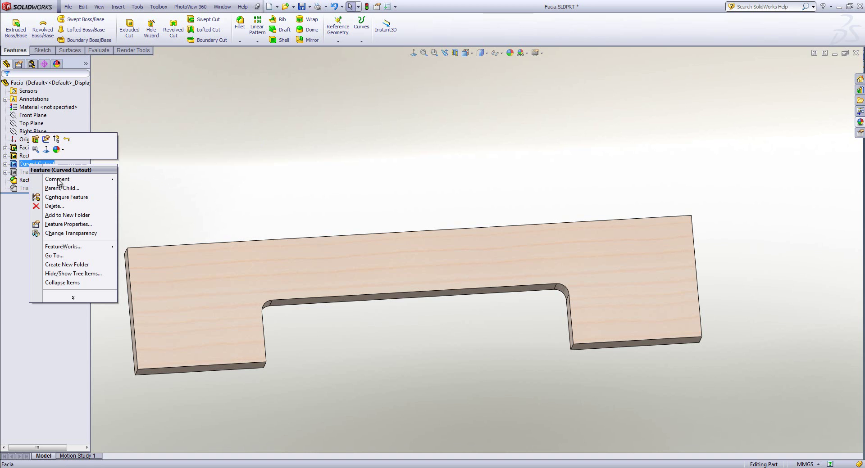
pyautogui.click(304, 150)
pyautogui.click(534, 288)
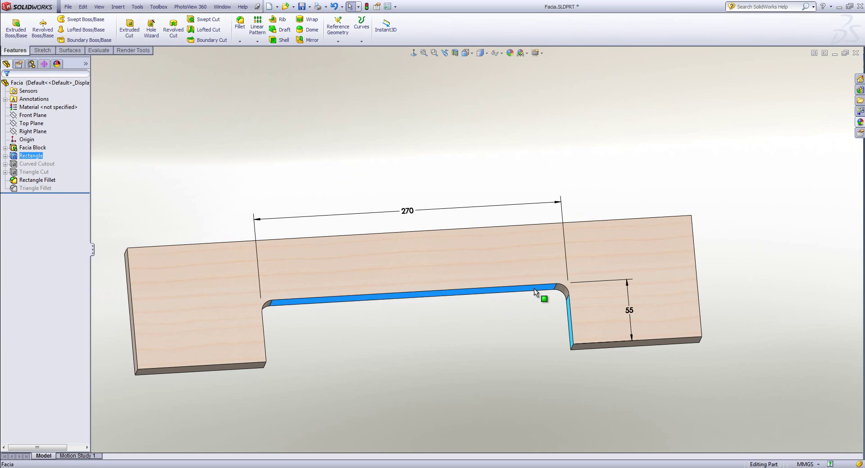
pyautogui.rightClick(411, 212)
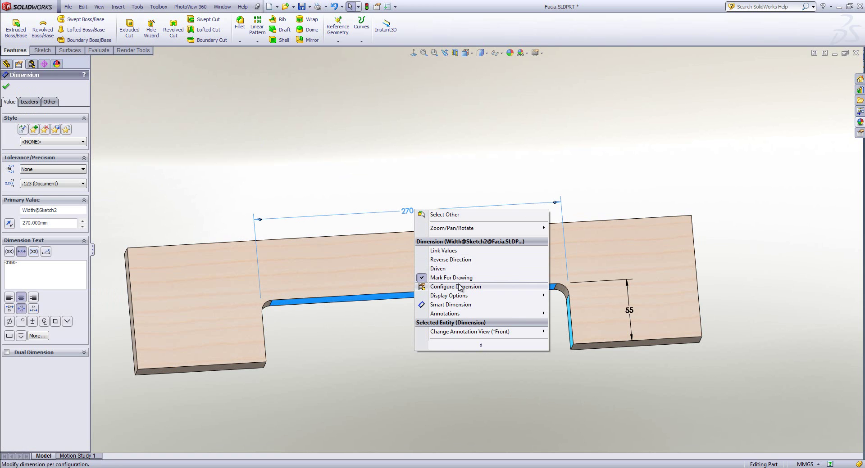
pyautogui.click(381, 179)
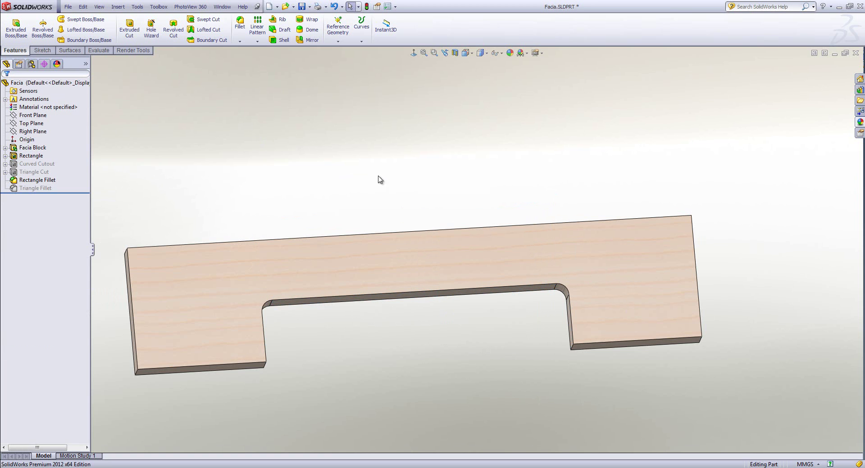
# Configure the Curved Cutout feature and add three new configurations named Facia2, Facia3 and Facia4
pyautogui.rightClick(50, 164)
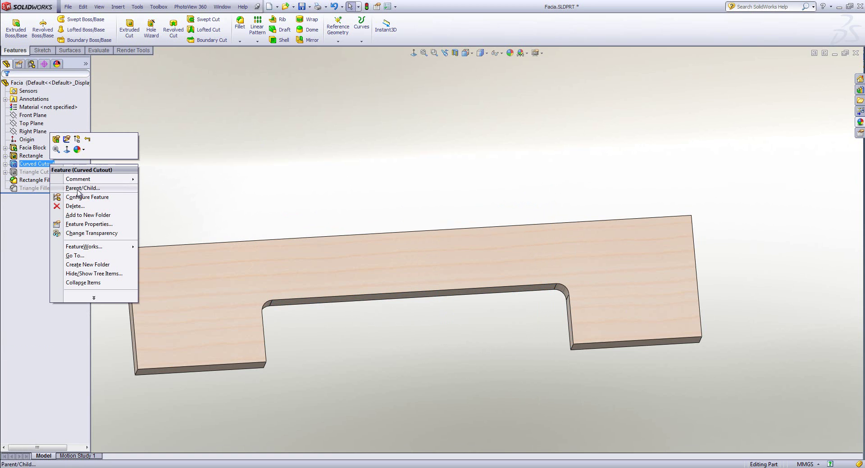
pyautogui.click(103, 199)
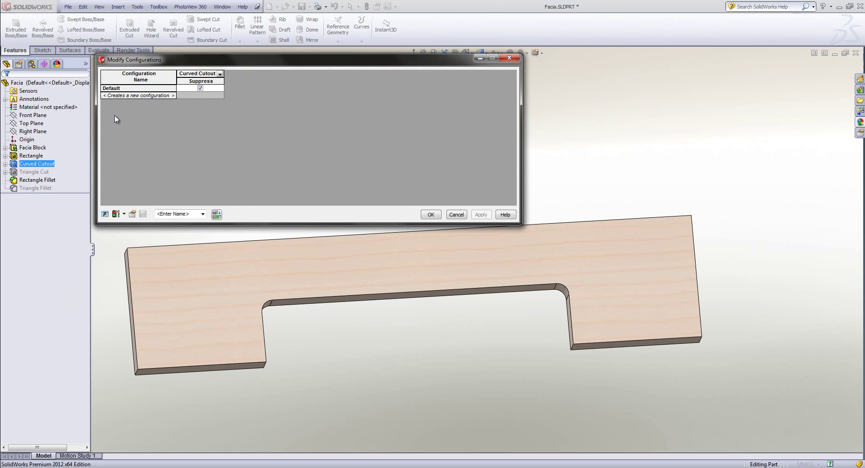
pyautogui.click(126, 95)
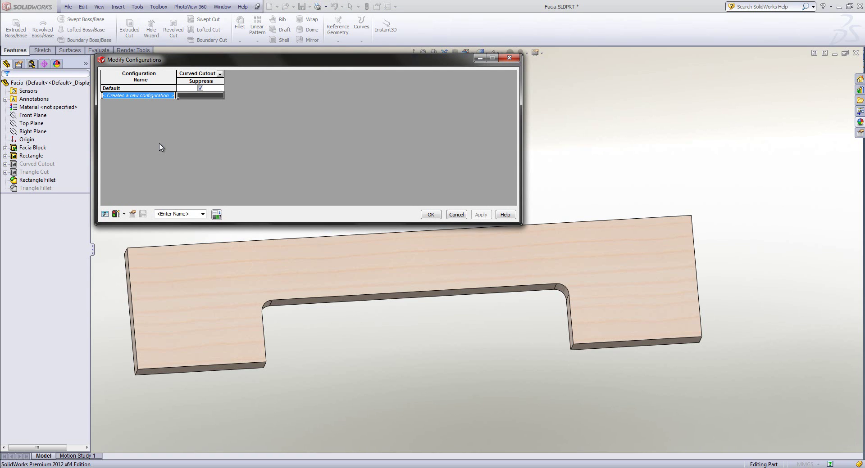
pyautogui.write('Fa')
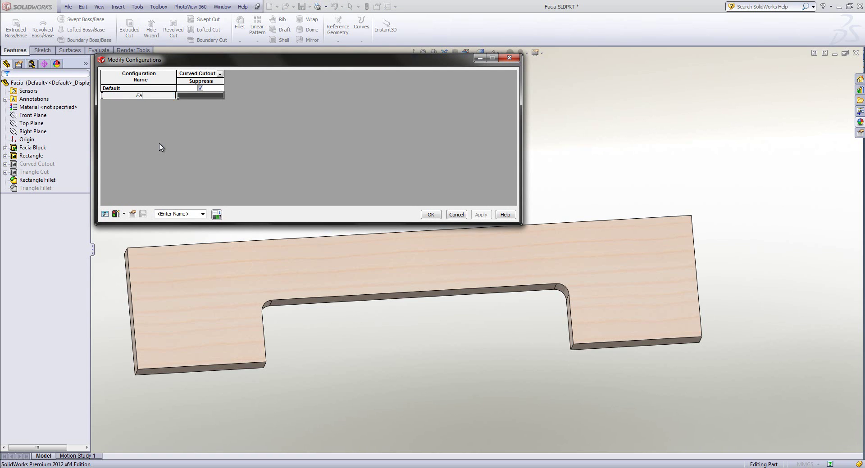
pyautogui.write('cia2')
pyautogui.press('Return')
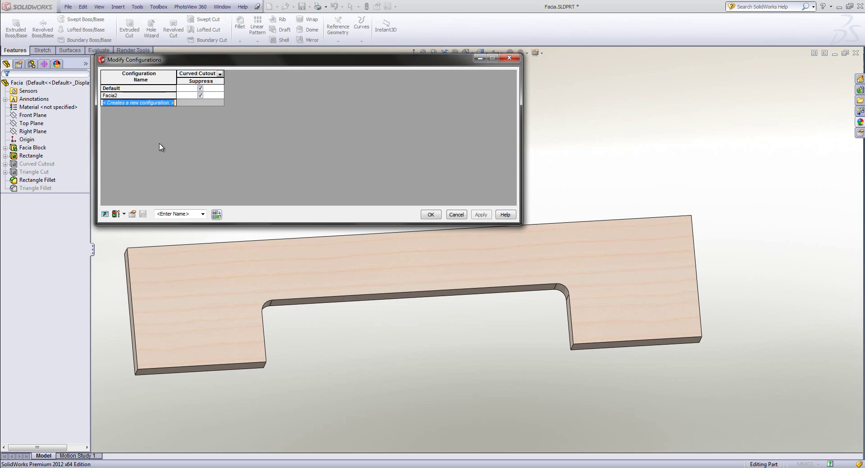
pyautogui.write('Facia')
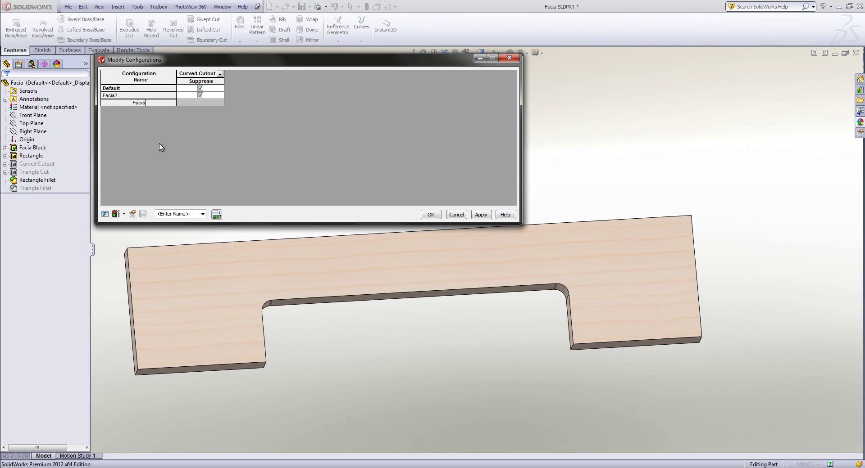
pyautogui.write('3')
pyautogui.press('Return')
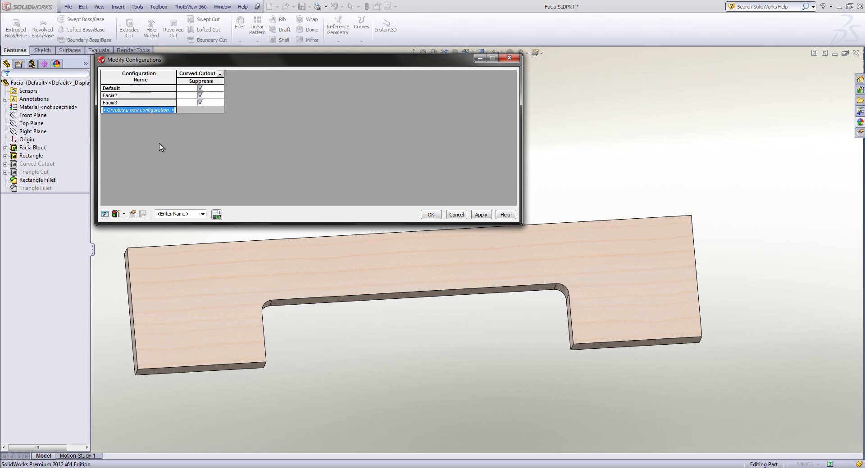
pyautogui.write('Facia4')
pyautogui.press('Return')
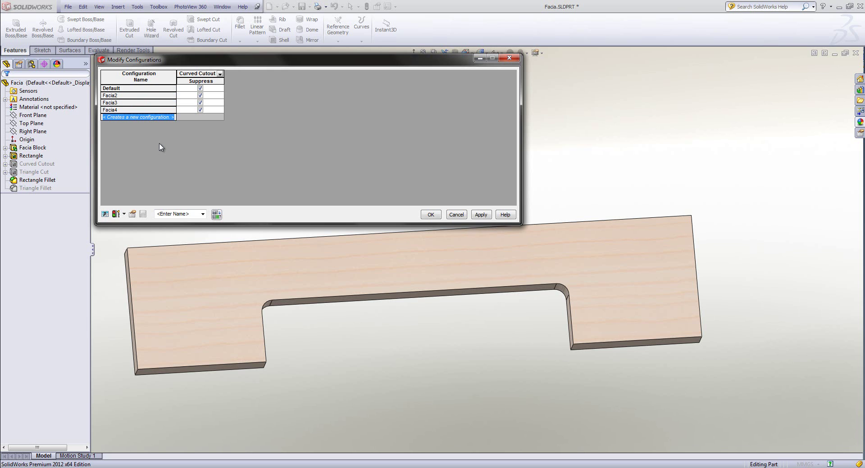
# Activate the Facia2, Facia3 and Facia4 configurations in turn to view them, and return to Default
pyautogui.click(141, 110)
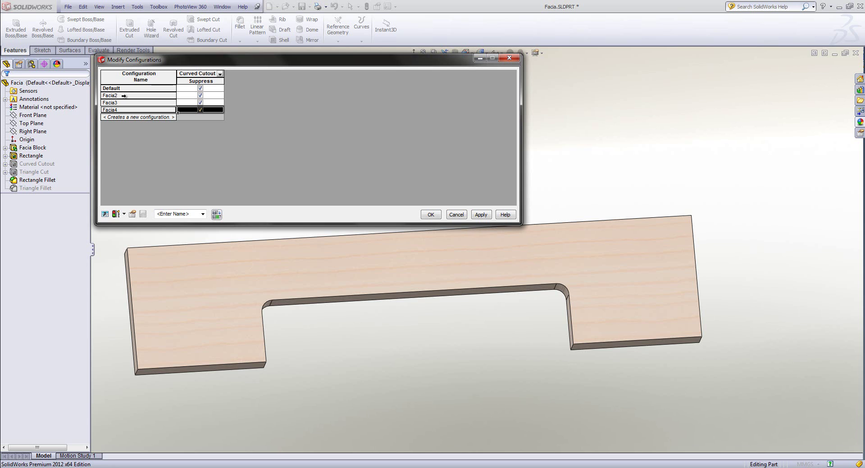
pyautogui.doubleClick(123, 96)
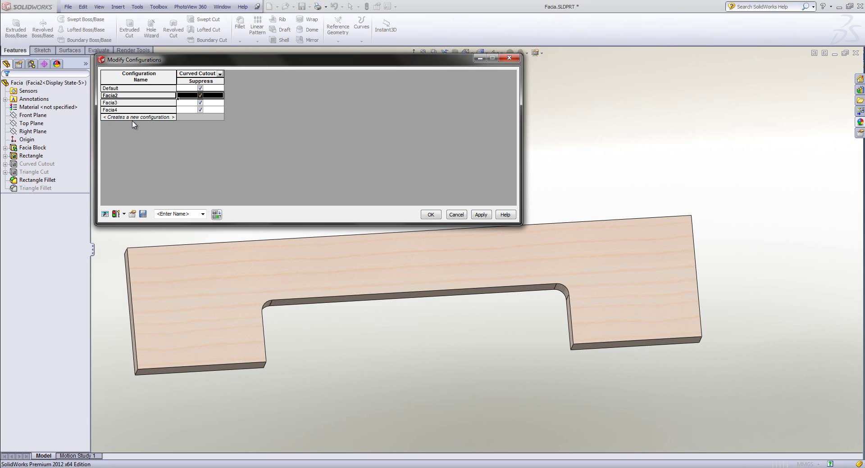
pyautogui.doubleClick(133, 103)
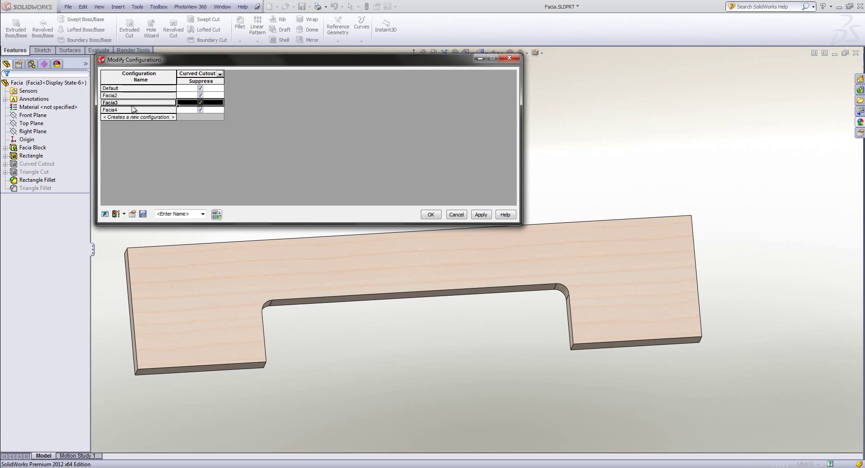
pyautogui.doubleClick(133, 110)
pyautogui.doubleClick(135, 88)
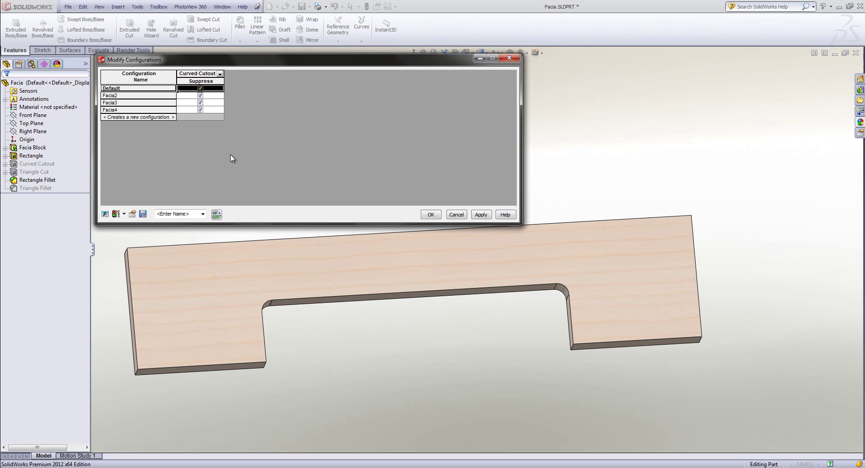
# Add the Triangle Cut and Triangle Fillet features to the configuration table
pyautogui.doubleClick(31, 172)
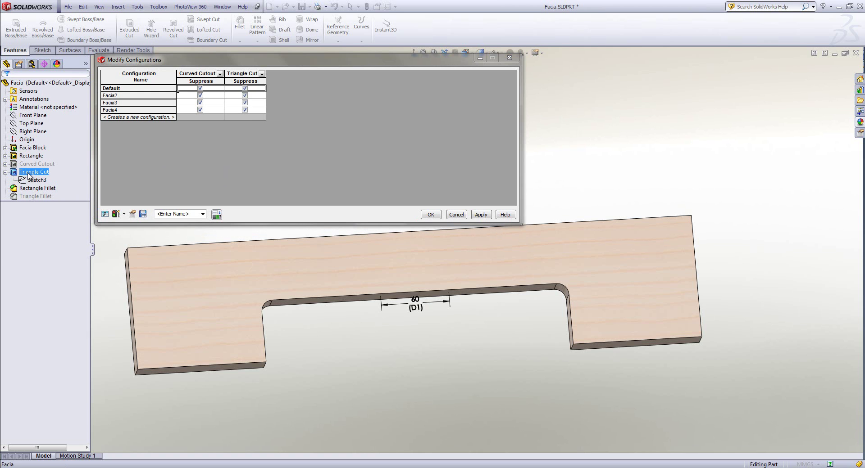
pyautogui.doubleClick(32, 197)
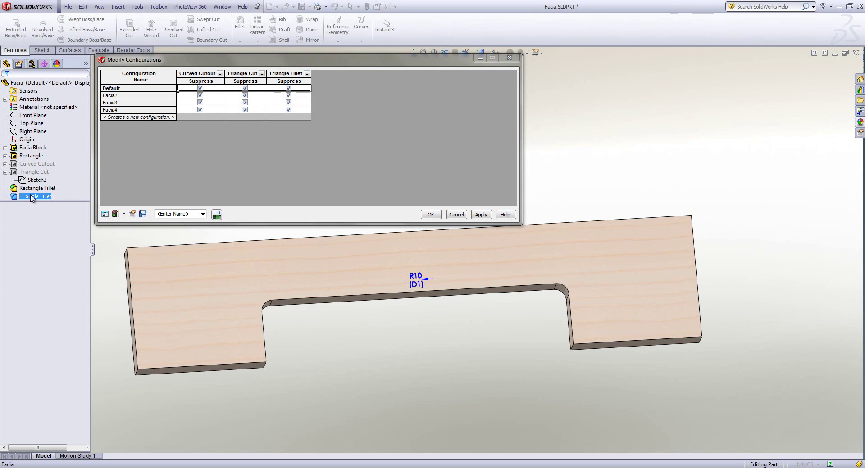
# Unsuppress Curved Cutout in the Default and Facia2 configurations, and Triangle Cut and Triangle Fillet in Facia3 and Facia4
pyautogui.click(200, 88)
pyautogui.click(200, 96)
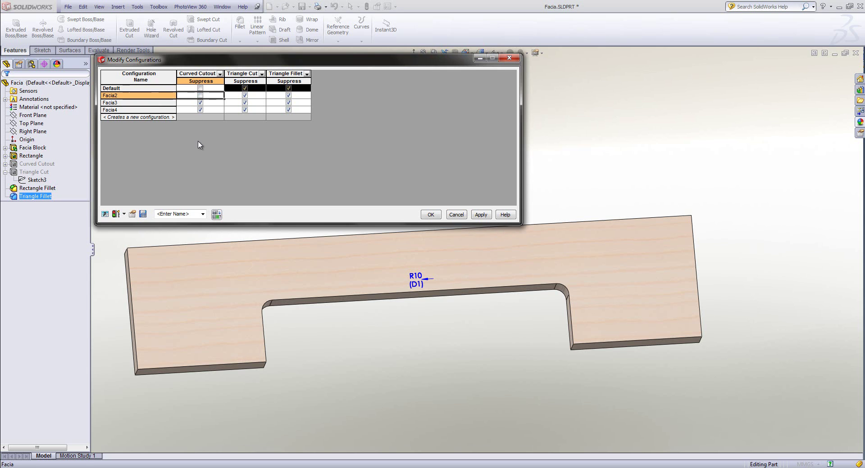
pyautogui.click(245, 103)
pyautogui.click(244, 110)
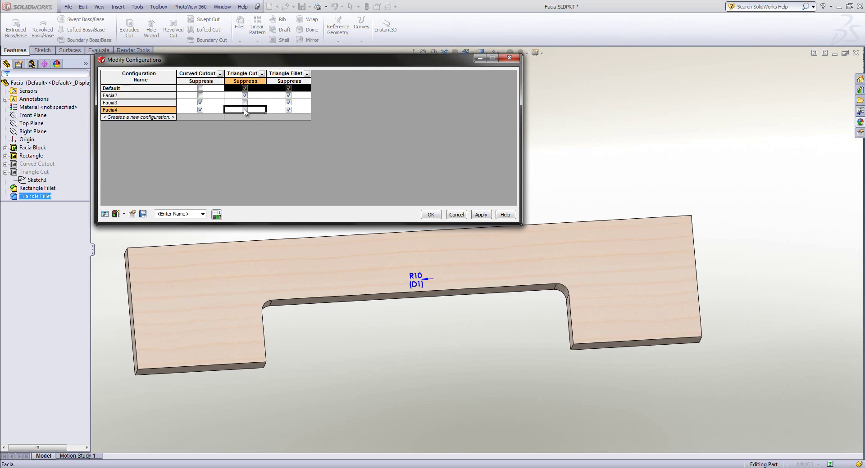
pyautogui.click(289, 102)
pyautogui.click(288, 109)
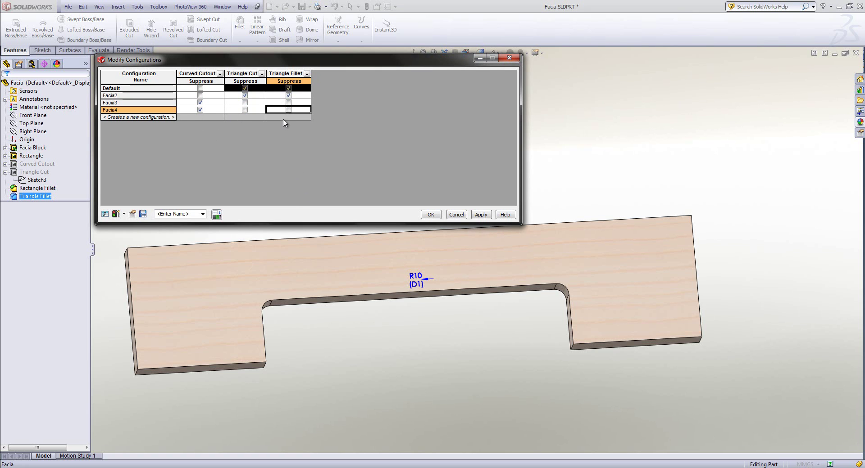
pyautogui.click(199, 94)
# Name the configuration table Facia Table, save it, and apply the configuration changes to the part
pyautogui.click(176, 213)
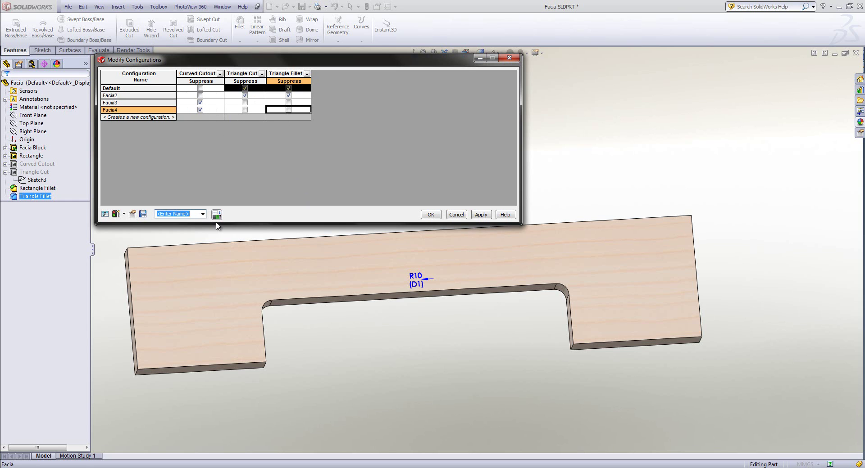
pyautogui.write('Facia Table')
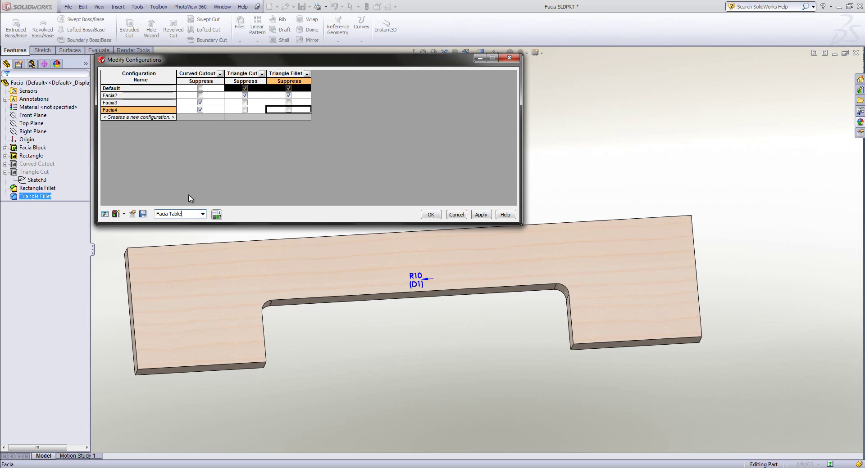
pyautogui.click(143, 214)
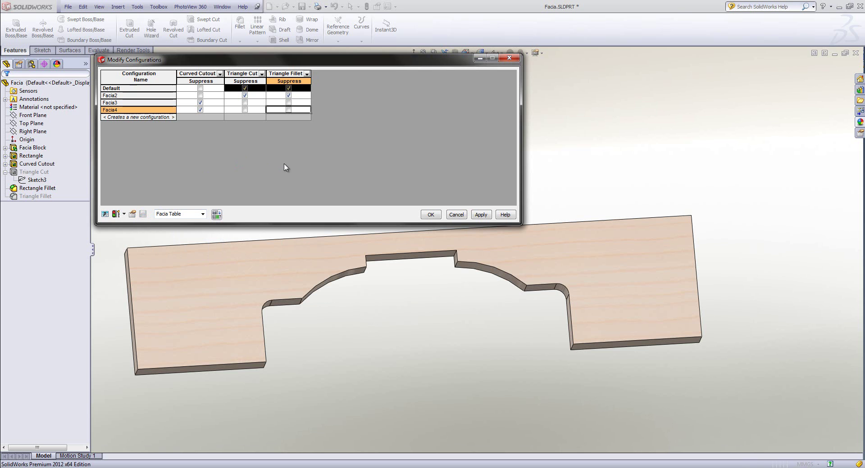
pyautogui.click(480, 215)
pyautogui.click(427, 215)
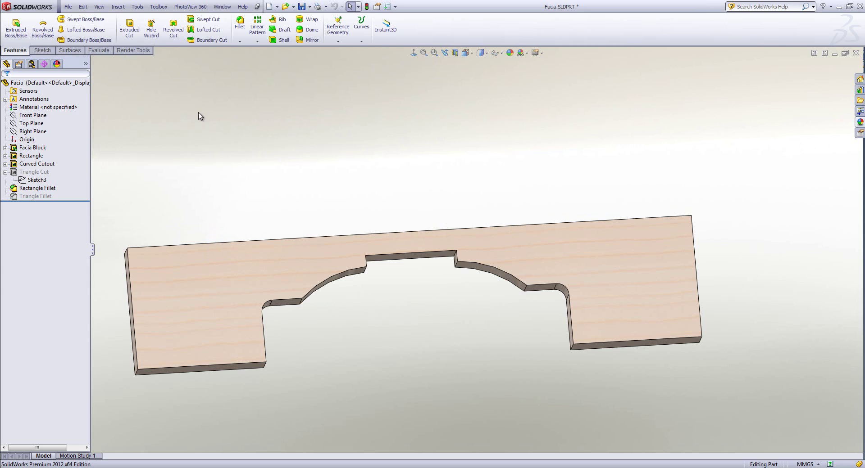
# Activate Facia2, Facia3 and Facia4 in turn to check their cutout shapes, and return to the Default configuration
pyautogui.click(32, 64)
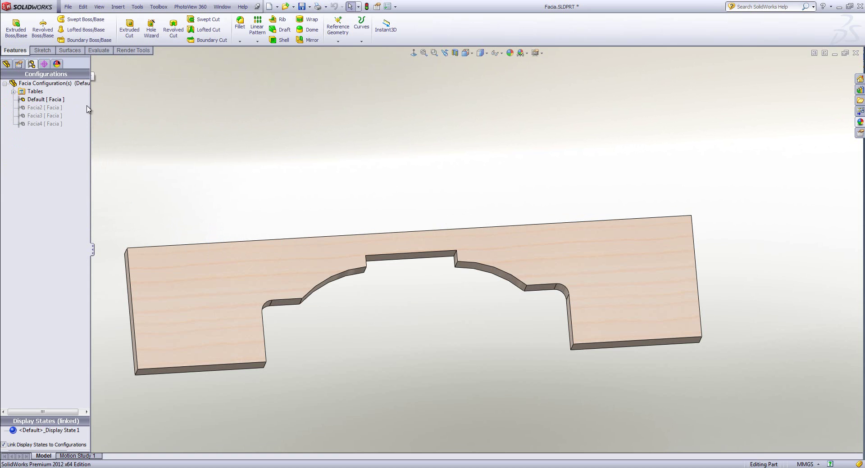
pyautogui.click(40, 108)
pyautogui.doubleClick(42, 116)
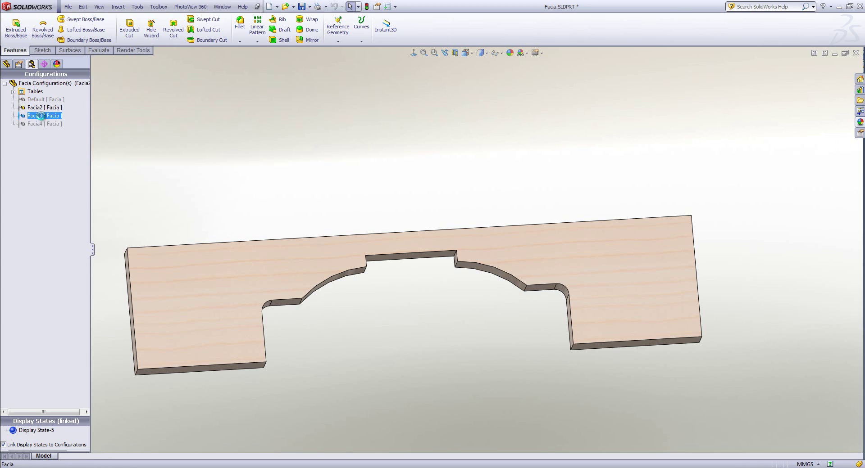
pyautogui.doubleClick(41, 124)
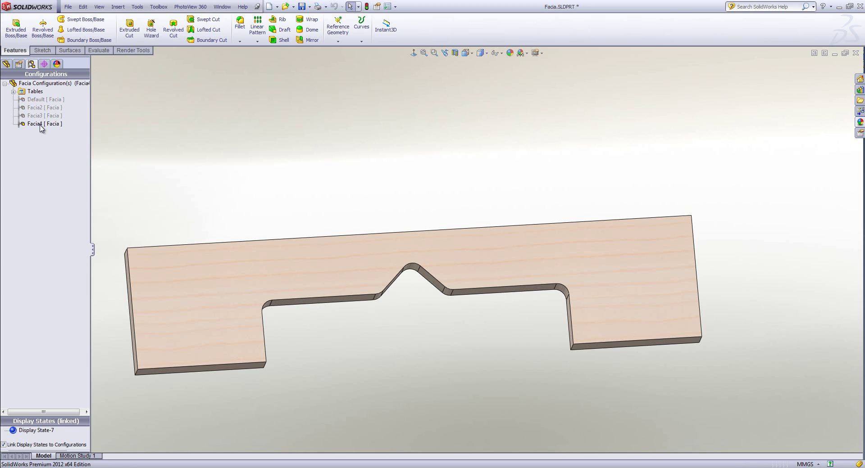
pyautogui.doubleClick(46, 100)
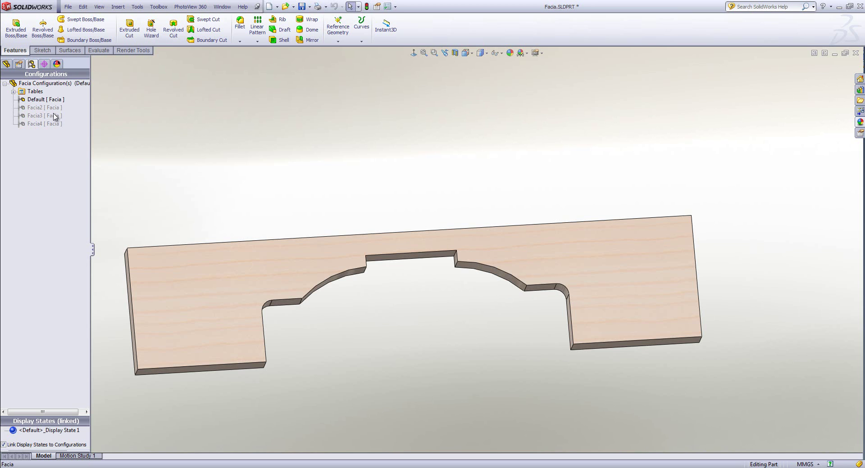
# Rename the Default configuration as Facia1
pyautogui.click(42, 100)
pyautogui.click(41, 100)
pyautogui.write('Facia')
pyautogui.click(121, 121)
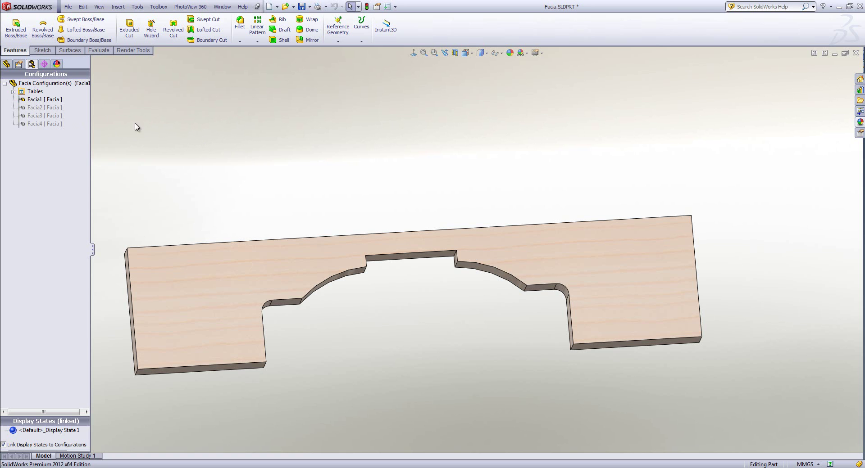
# Reopen the saved Facia Table for editing from the part's configuration tables
pyautogui.click(6, 64)
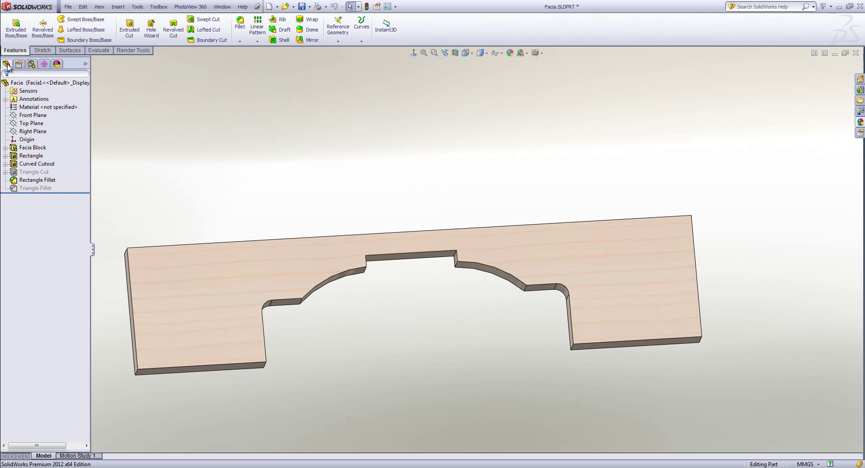
pyautogui.click(31, 64)
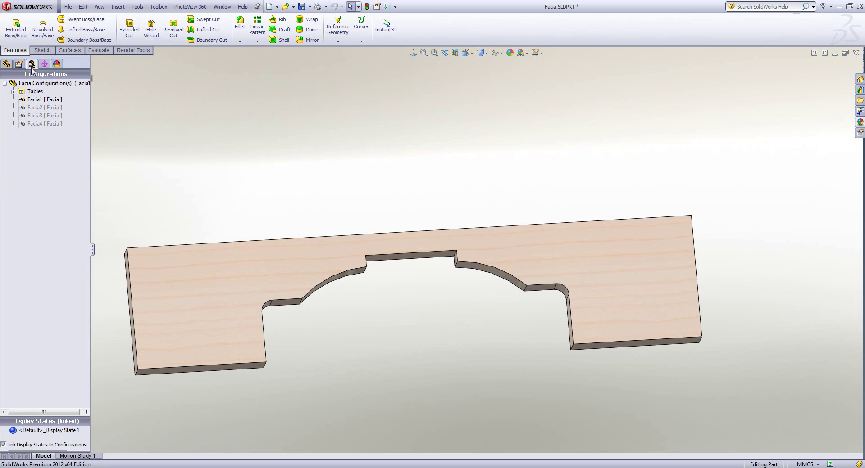
pyautogui.click(14, 91)
pyautogui.rightClick(45, 100)
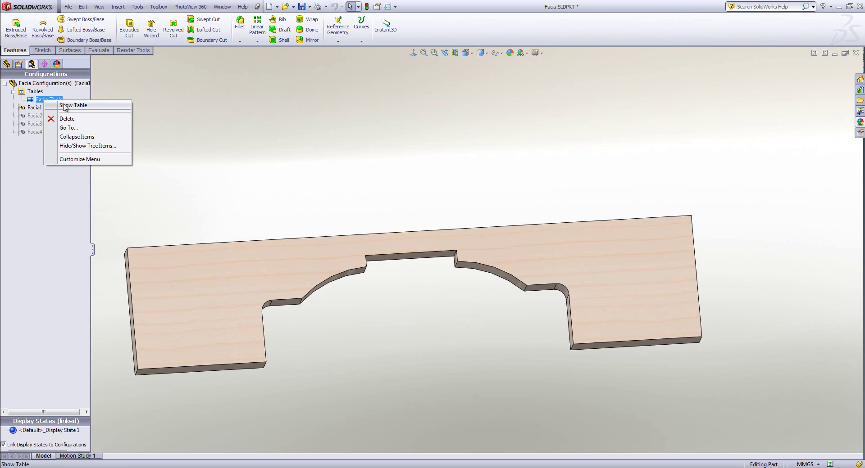
pyautogui.click(64, 105)
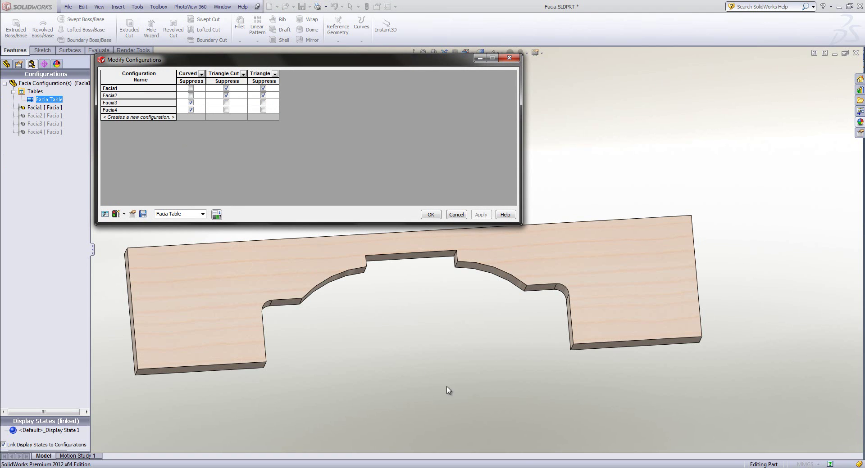
# Add the rectangular cutout feature with its Height and Width dimensions to the configuration table
pyautogui.moveTo(473, 350); pyautogui.dragTo(482, 339, button='middle')
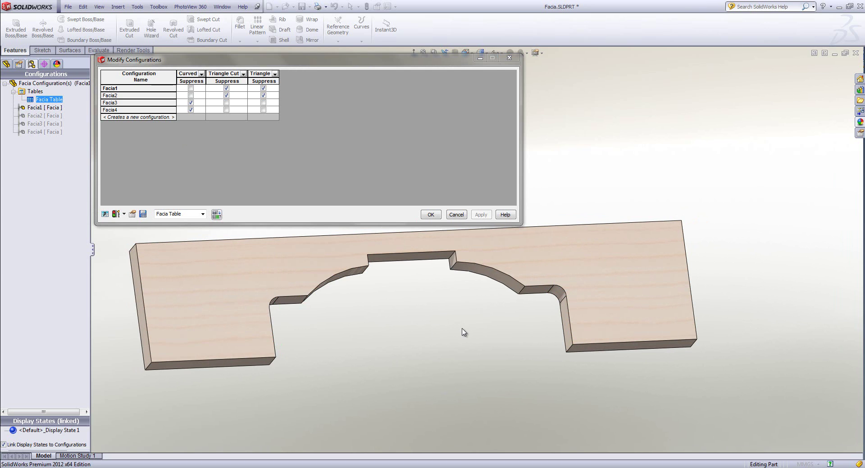
pyautogui.doubleClick(563, 310)
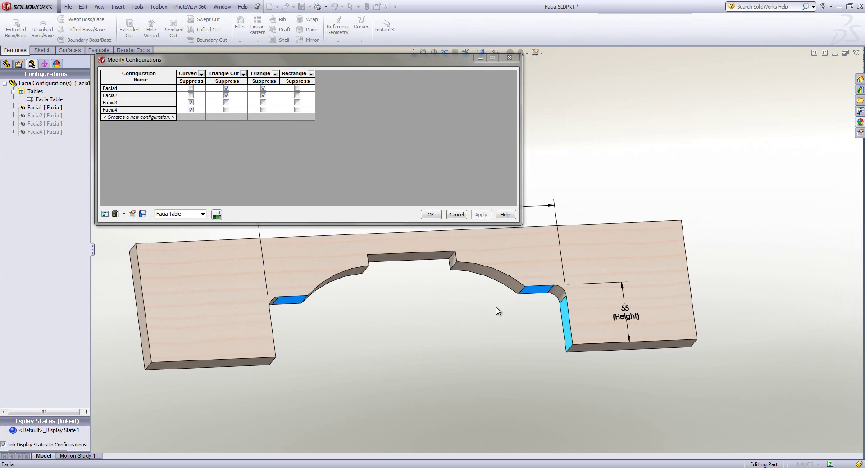
pyautogui.keyDown('ctrl'); pyautogui.moveTo(496, 307); pyautogui.dragTo(520, 358, button='middle'); pyautogui.keyUp('ctrl')
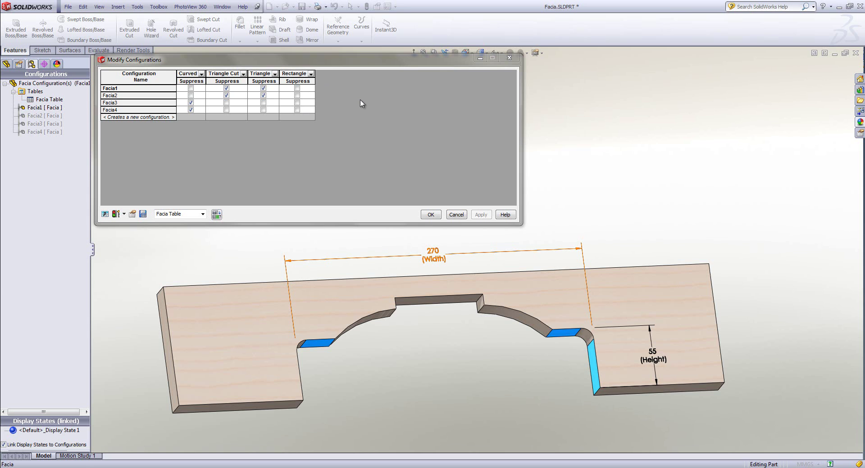
pyautogui.click(652, 358)
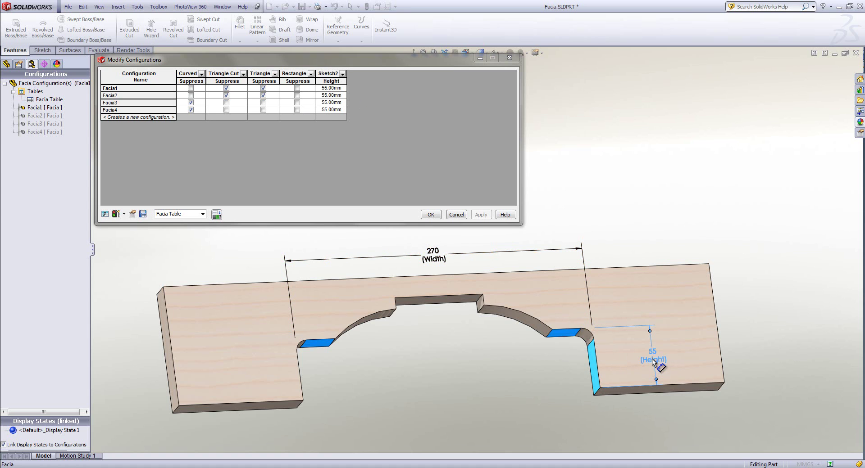
pyautogui.click(425, 254)
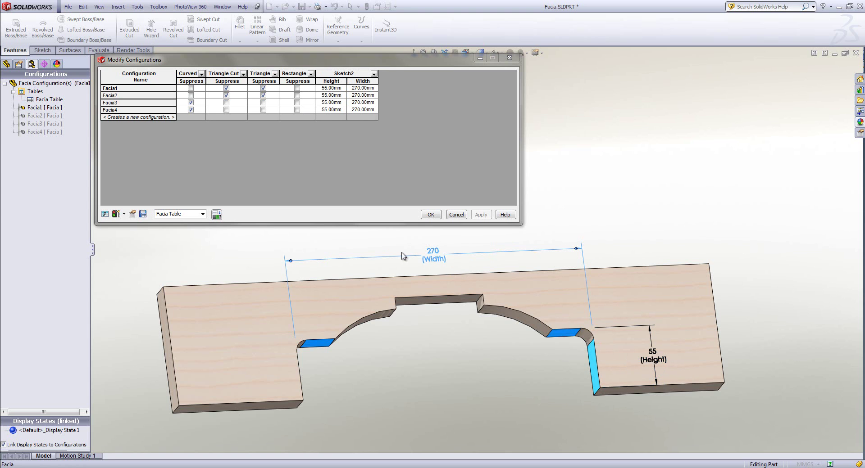
# Delete the Rectangle suppression column from the configuration table, keeping the Sketch2 Height and Width columns
pyautogui.rightClick(306, 83)
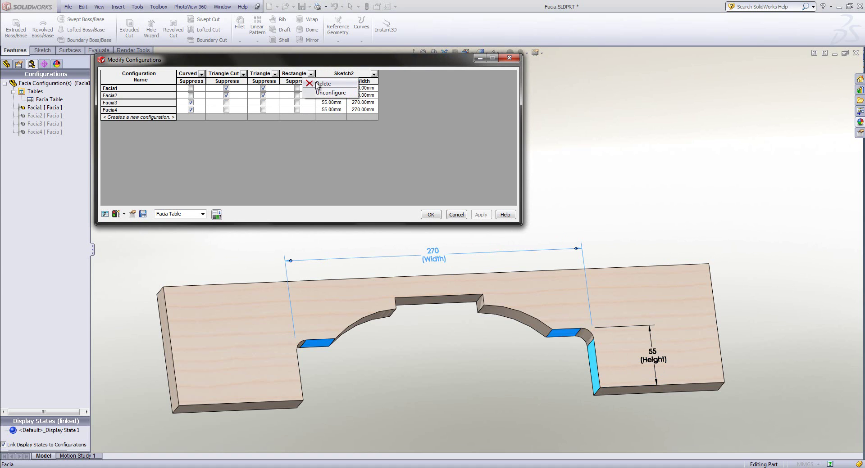
pyautogui.click(321, 84)
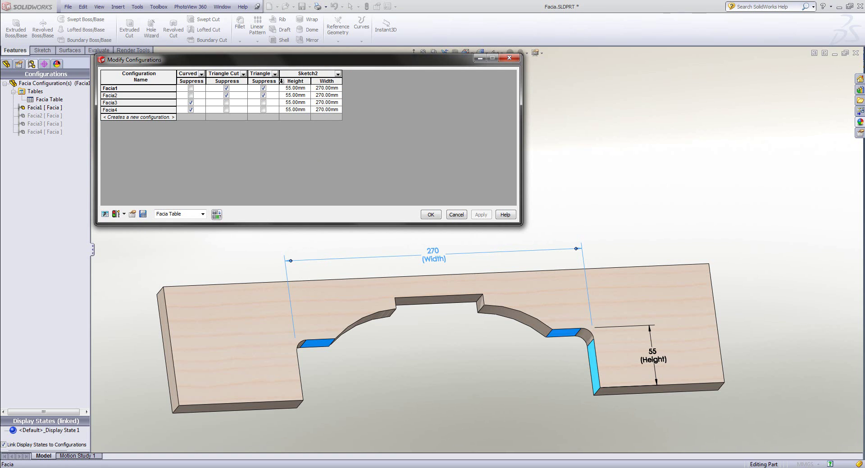
pyautogui.click(337, 74)
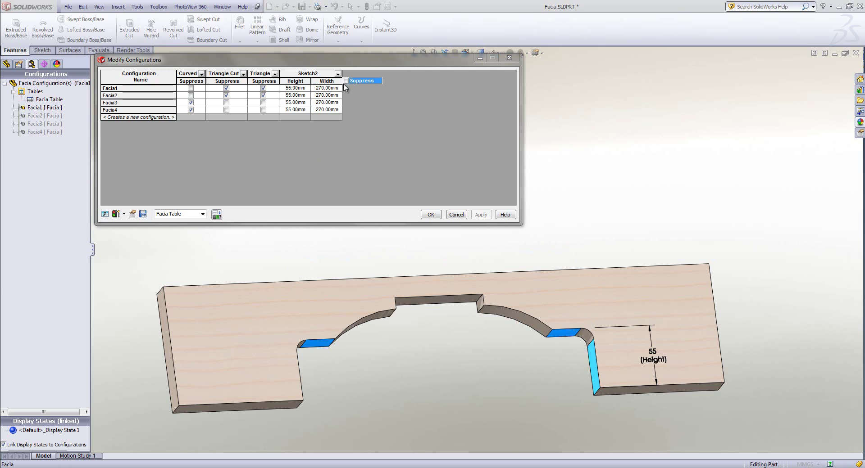
pyautogui.click(368, 134)
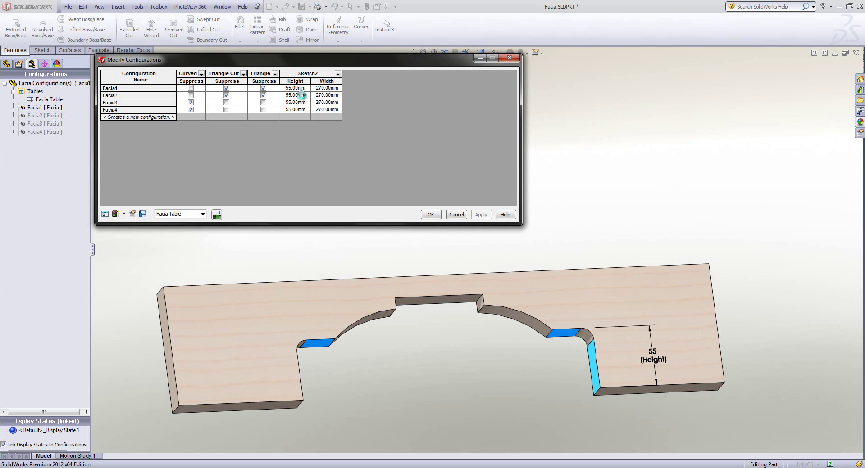
# Set the Facia2 configuration's cutout Height to 70 mm and Width to 230 mm
pyautogui.click(299, 95)
pyautogui.doubleClick(300, 95)
pyautogui.write('70')
pyautogui.click(321, 97)
pyautogui.press('BackSpace')
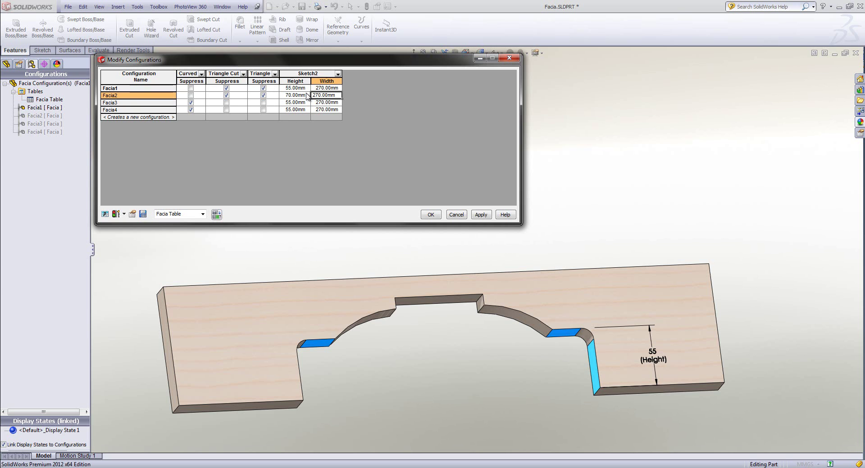
pyautogui.write('3')
pyautogui.click(297, 104)
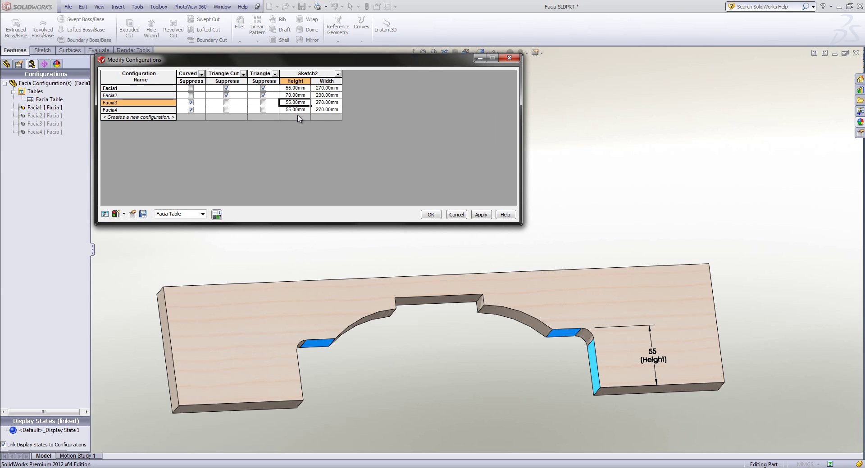
# Set the Facia4 configuration's cutout Height to 70 mm and Width to 230 mm, and save and accept the table
pyautogui.click(293, 110)
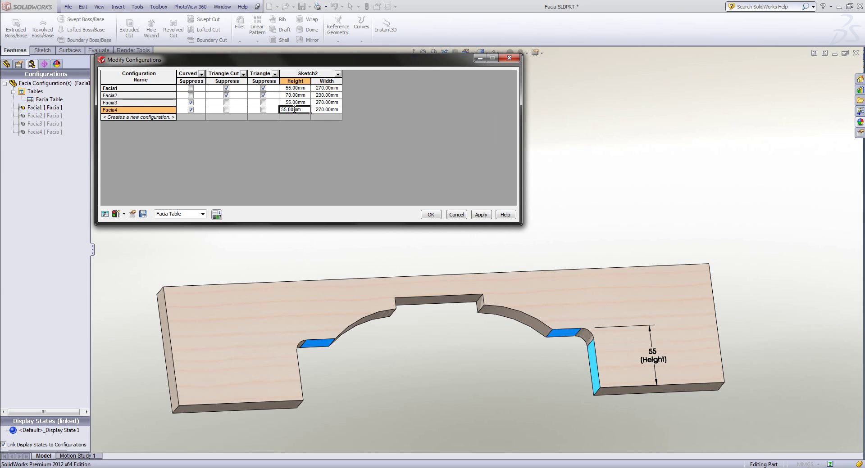
pyautogui.moveTo(287, 109); pyautogui.dragTo(270, 116)
pyautogui.write('70')
pyautogui.click(322, 111)
pyautogui.press('BackSpace')
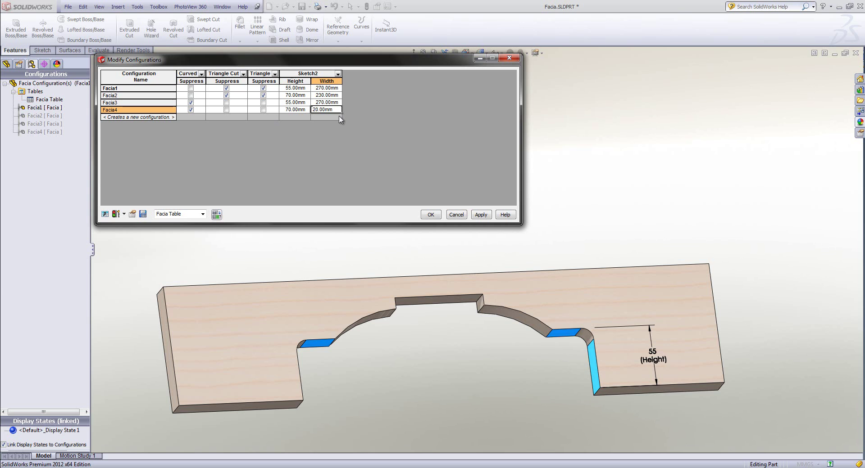
pyautogui.press('Up')
pyautogui.press('Up')
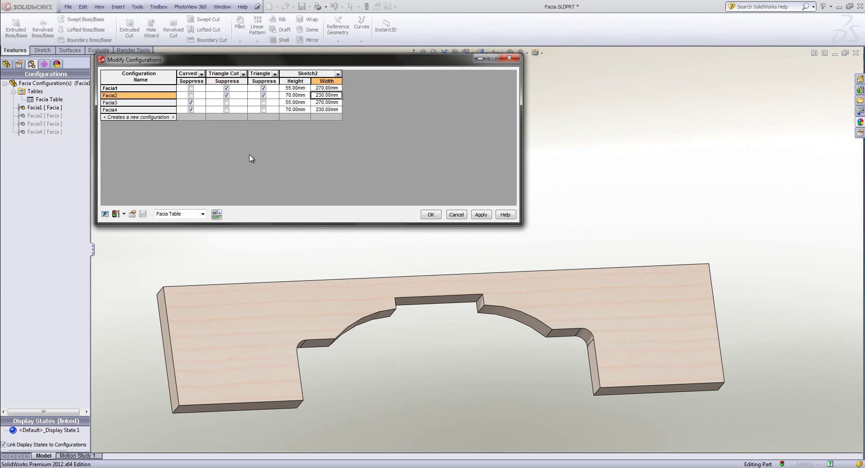
pyautogui.click(429, 215)
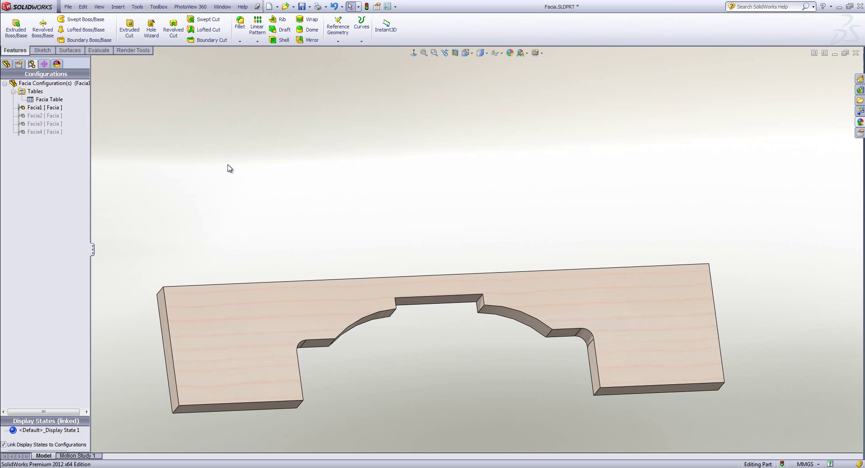
# Activate the Facia2 configuration, rebuild the part, and switch to the Facia4 configuration
pyautogui.doubleClick(40, 116)
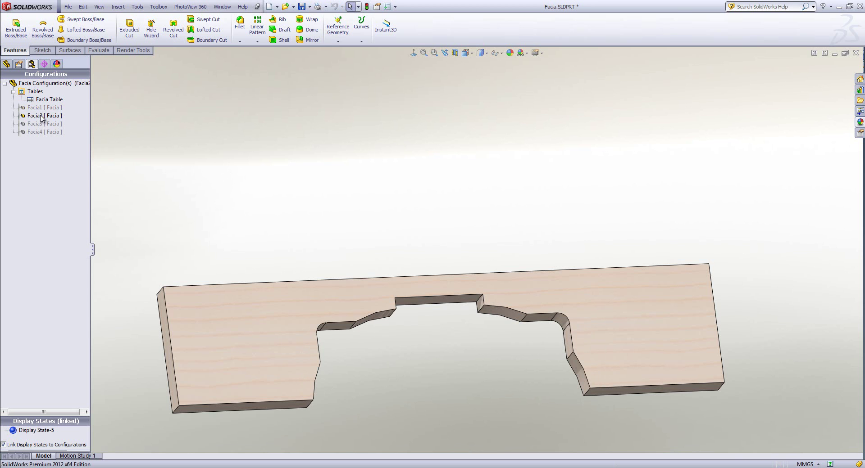
pyautogui.hotkey('ctrl', 's')
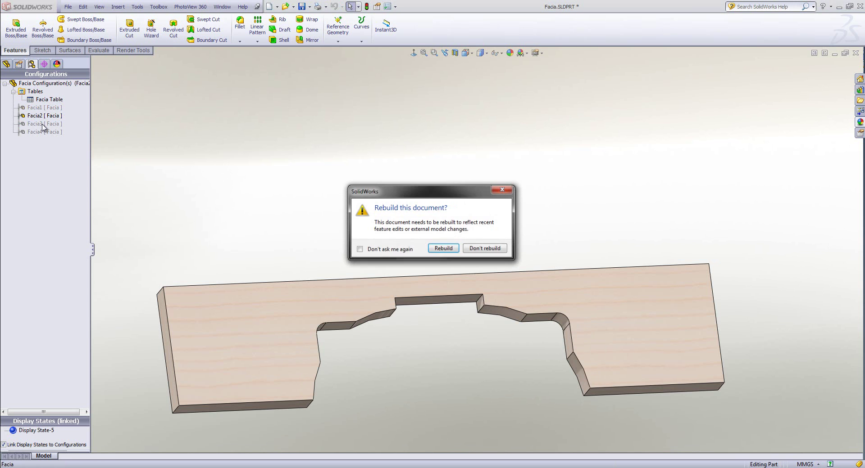
pyautogui.click(442, 248)
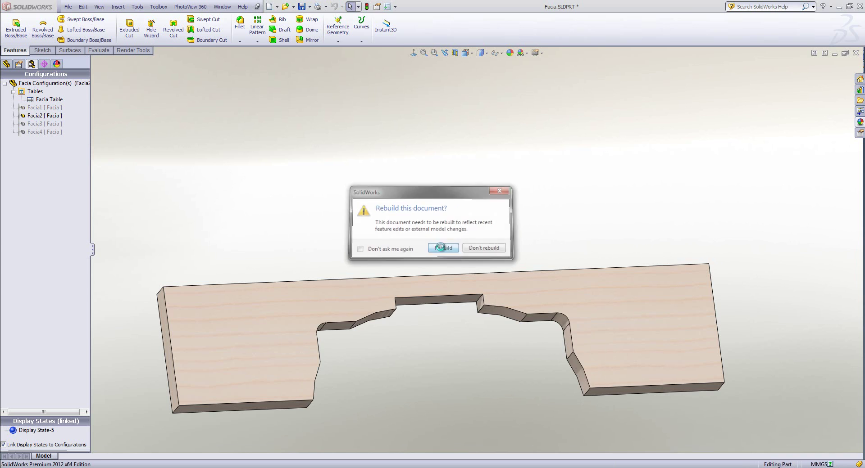
pyautogui.doubleClick(54, 131)
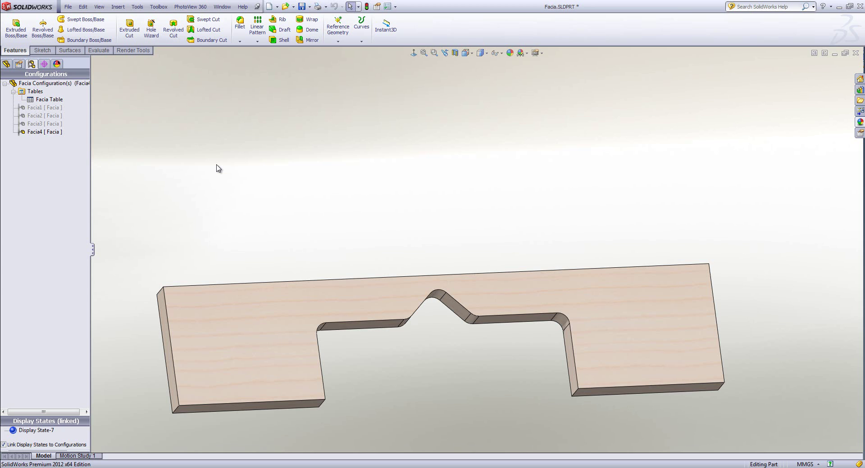
# Save and close the Facia part, returning to the Cabinet assembly and accepting the missing Default configuration notice
pyautogui.click(301, 6)
pyautogui.click(855, 54)
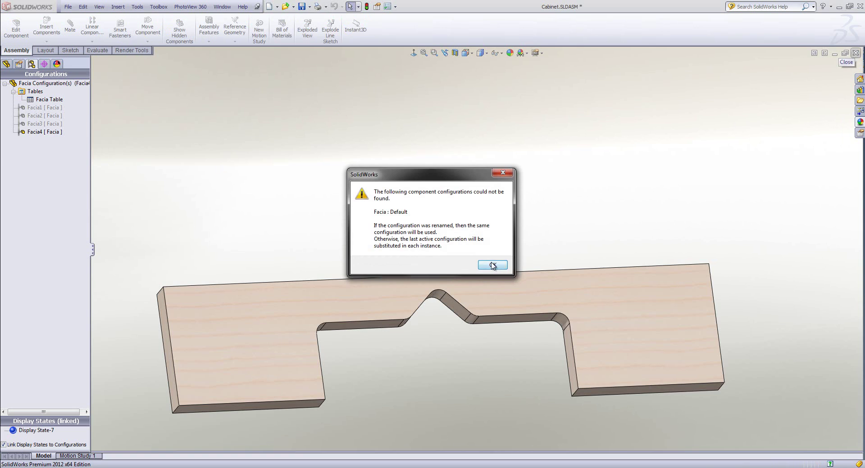
pyautogui.click(498, 266)
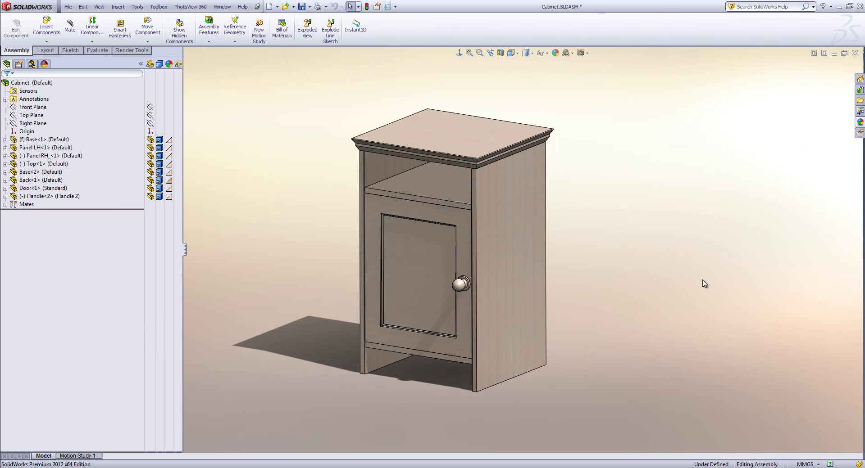
# Open the Door part from the assembly and start a sketch on its recessed panel face
pyautogui.rightClick(414, 240)
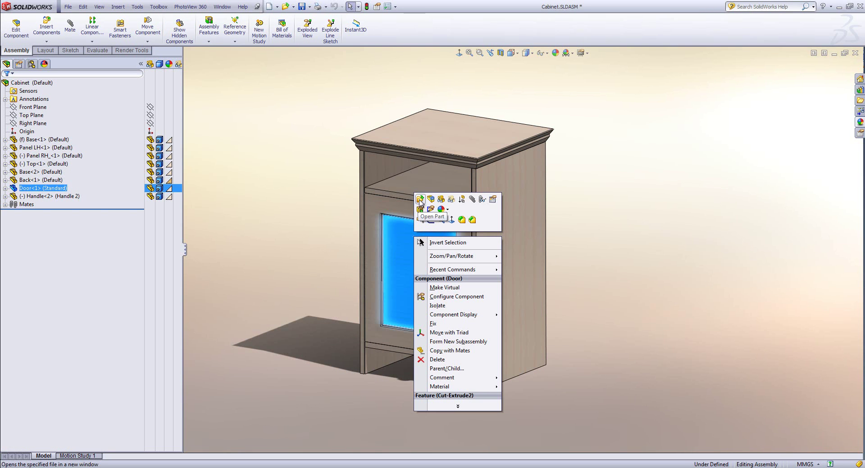
pyautogui.click(419, 202)
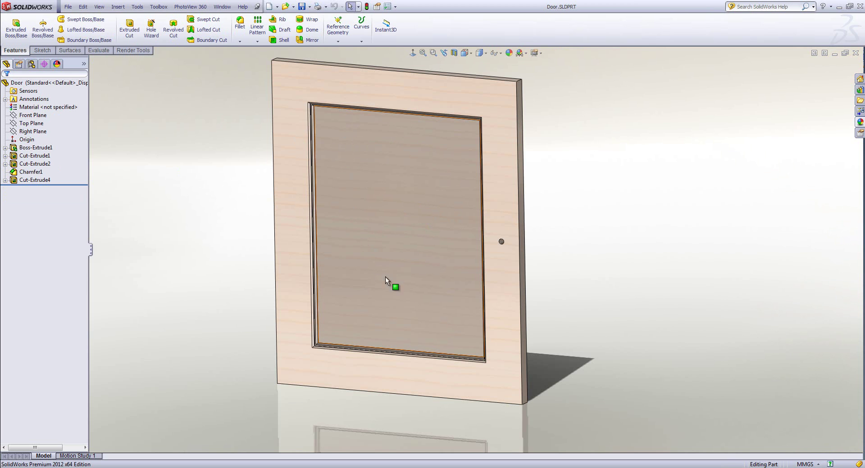
pyautogui.click(390, 161)
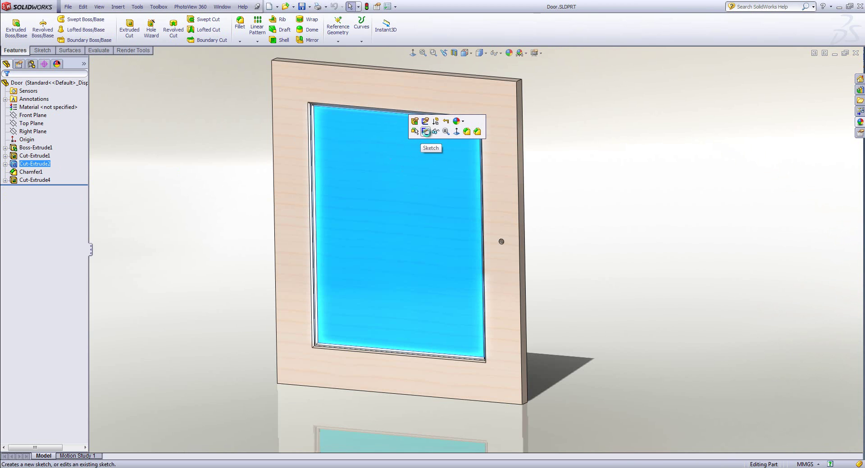
pyautogui.click(425, 131)
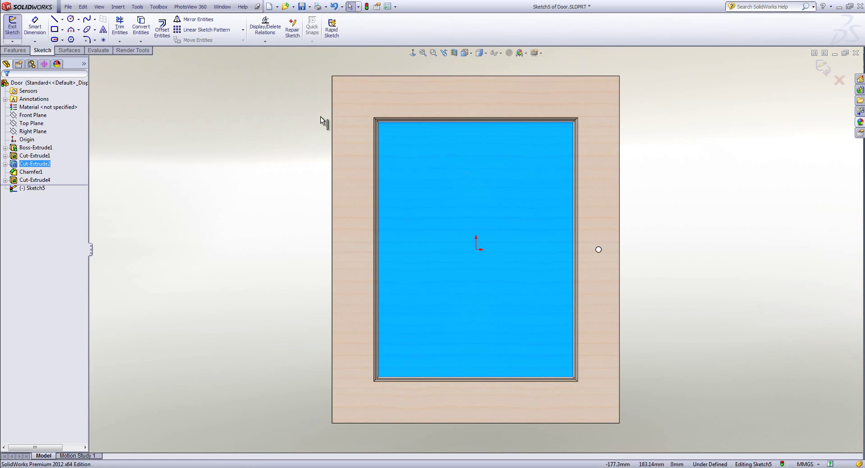
# Draw a vertical construction line about 200 mm long from the origin up towards the recess's upper edge
pyautogui.click(63, 19)
pyautogui.click(73, 40)
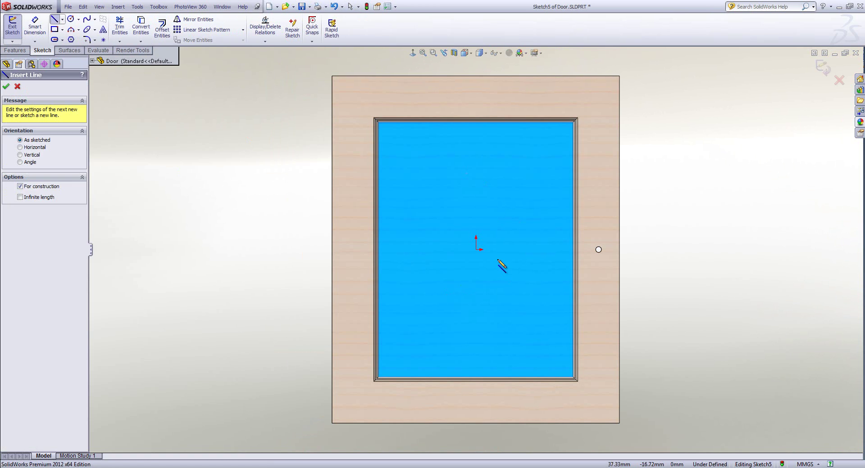
pyautogui.click(476, 249)
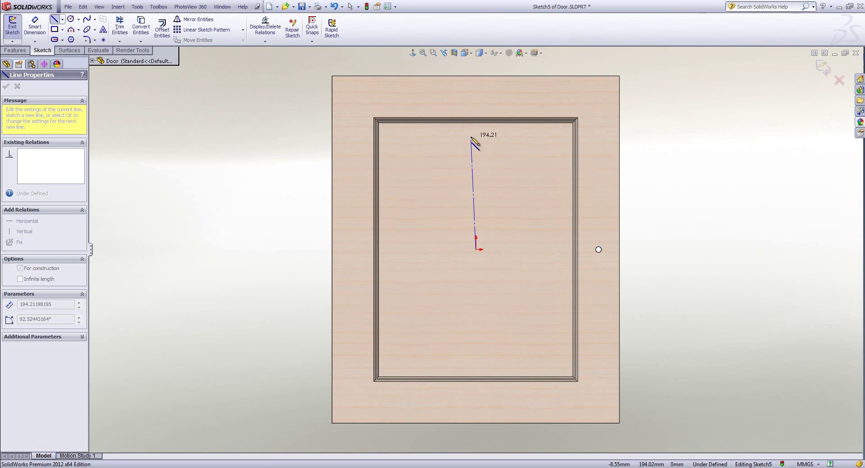
pyautogui.click(476, 134)
pyautogui.press('Escape')
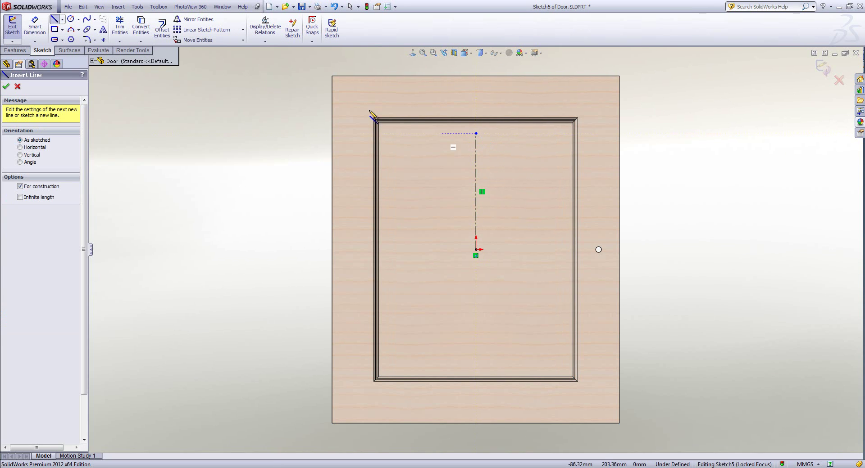
# Sketch a circle of about 14 mm radius at the construction line's midpoint and attach the line's upper end to the midpoint of the recess's upper edge
pyautogui.click(71, 19)
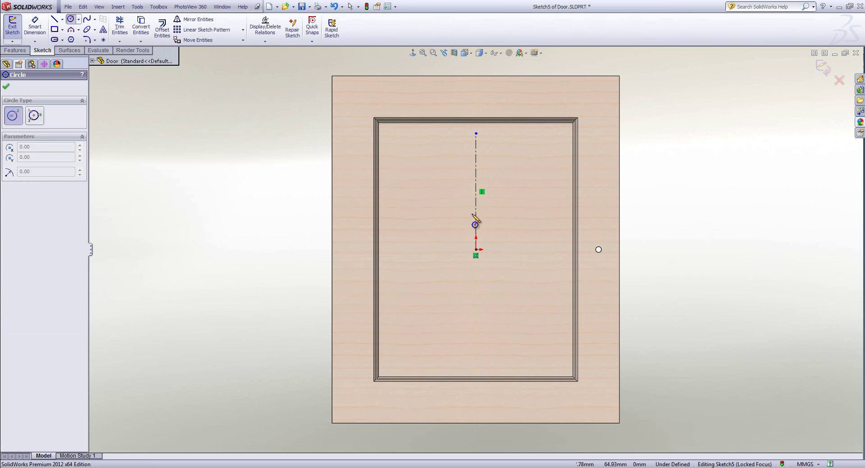
pyautogui.click(475, 191)
pyautogui.click(482, 195)
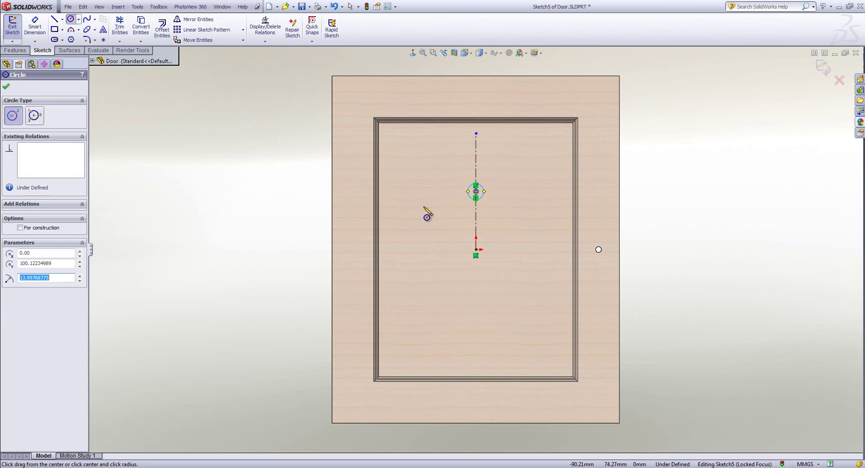
pyautogui.press('Escape')
pyautogui.click(476, 133)
pyautogui.moveTo(476, 129); pyautogui.dragTo(475, 124)
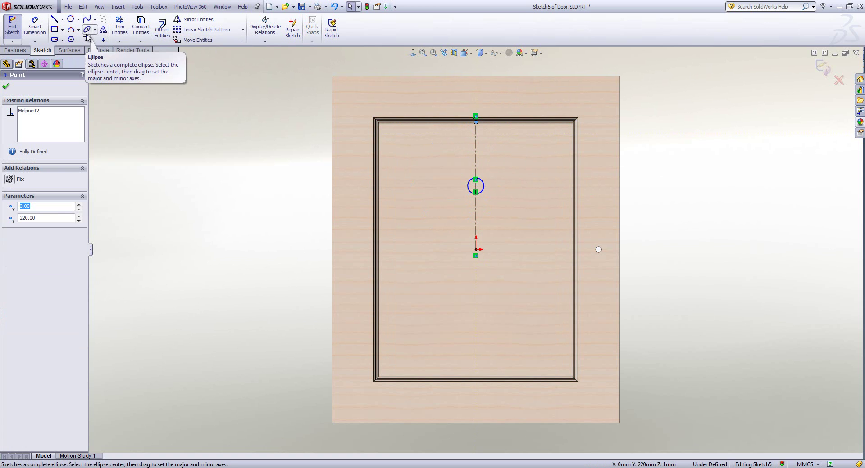
# Sketch a four-point S-shaped spline from the construction line just above the origin up to the right as a leaf's lower edge
pyautogui.click(86, 19)
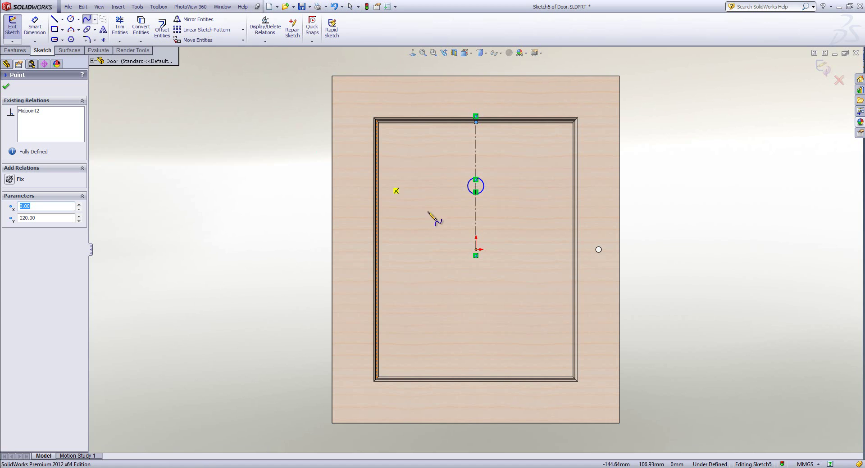
pyautogui.click(476, 238)
pyautogui.click(500, 218)
pyautogui.click(545, 206)
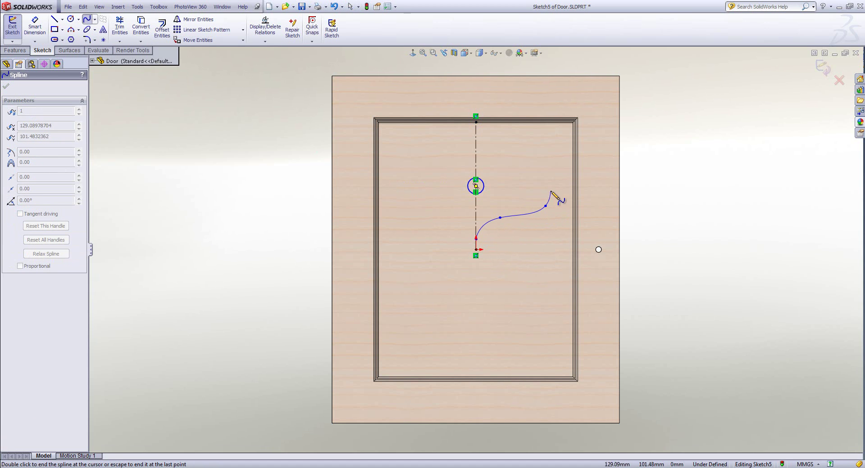
pyautogui.doubleClick(560, 183)
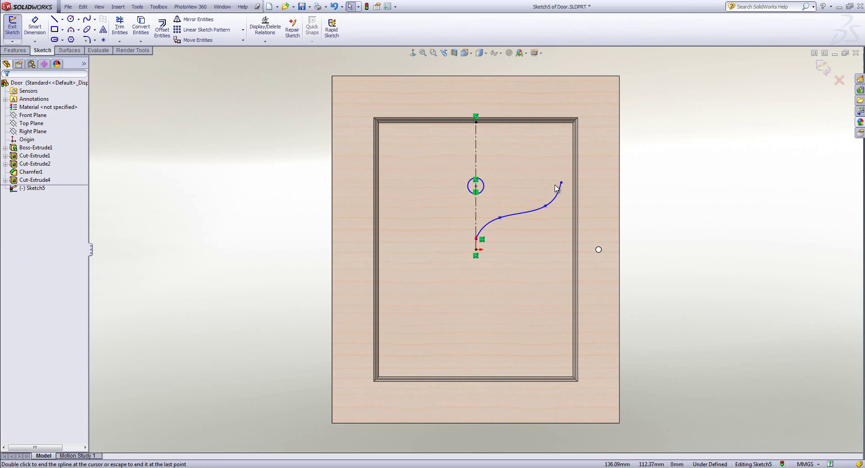
# Sketch a three-point spline from the leaf's tip back to the construction line as the lower leaf's upper edge
pyautogui.click(87, 18)
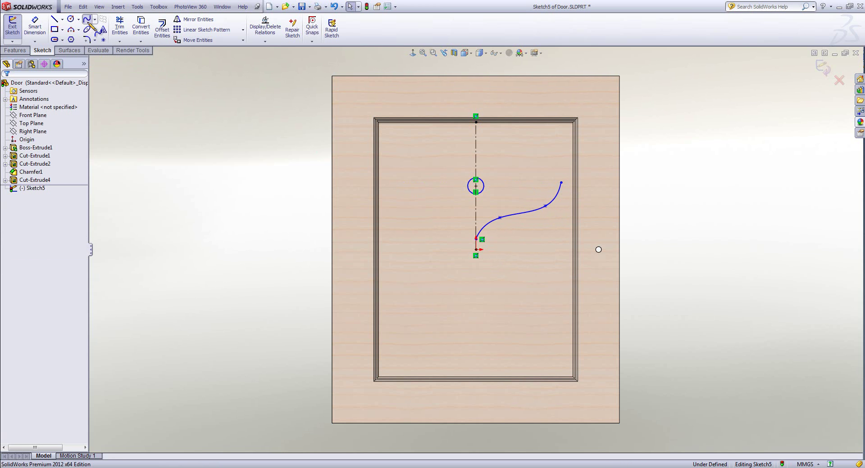
pyautogui.click(561, 183)
pyautogui.click(523, 186)
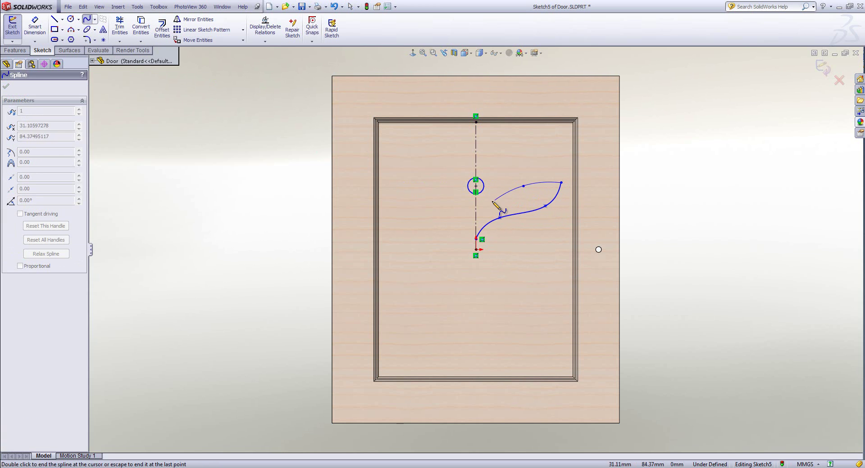
pyautogui.click(476, 220)
pyautogui.press('Escape')
pyautogui.press('Escape')
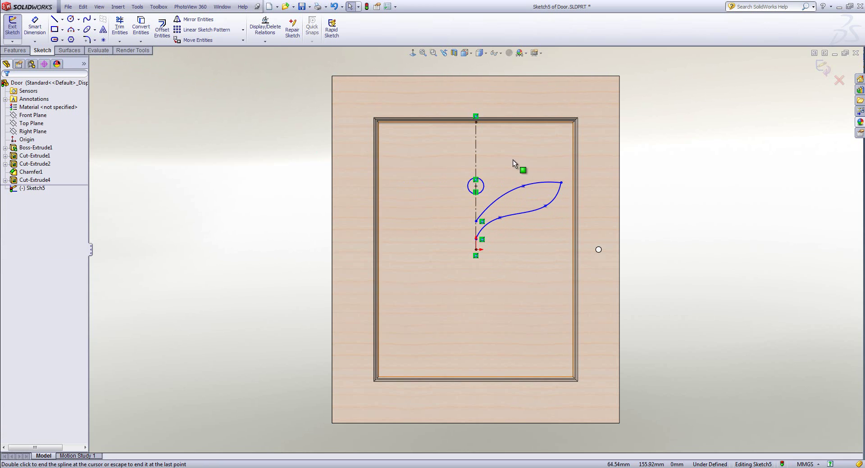
# Sketch a three-point spline bulging right of the construction line above the circle, both ends on the line, as half a petal
pyautogui.press('s')
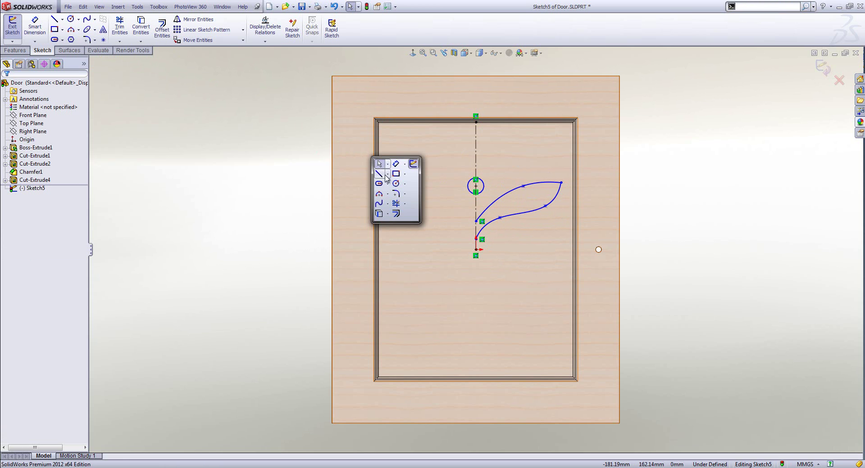
pyautogui.click(382, 205)
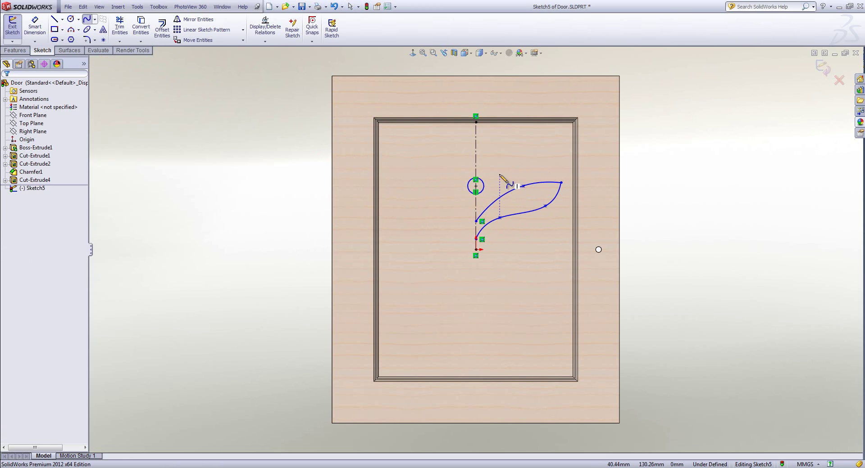
pyautogui.click(476, 167)
pyautogui.click(491, 146)
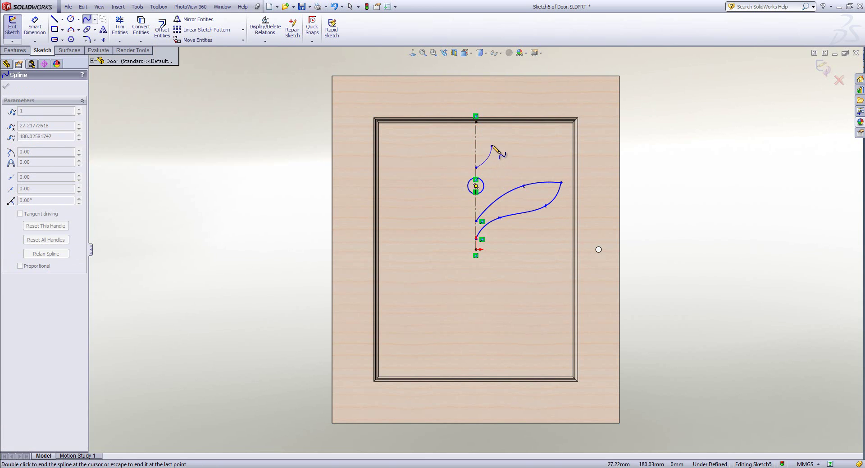
pyautogui.doubleClick(476, 127)
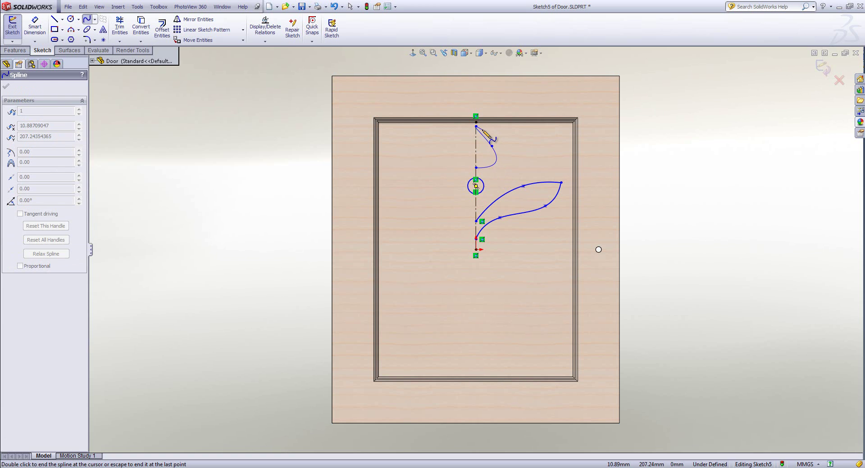
pyautogui.press('Escape')
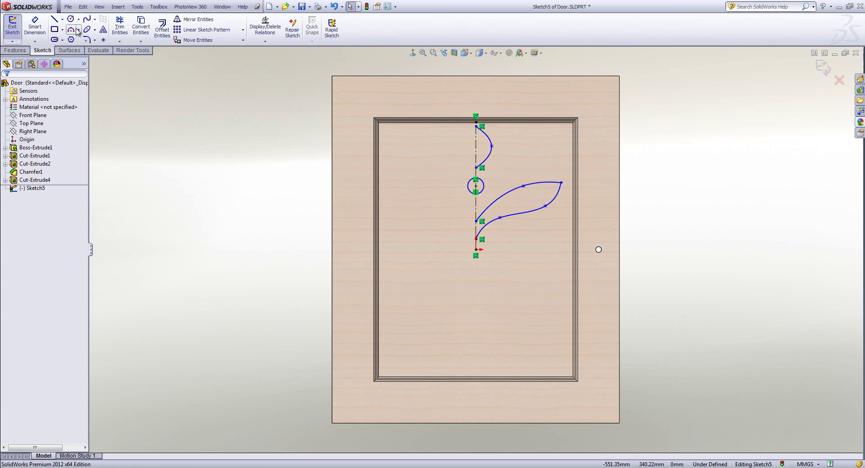
# Sketch a three-point spline to the right of the half petal as the upper edge of a separate upper leaf
pyautogui.click(71, 30)
pyautogui.click(87, 19)
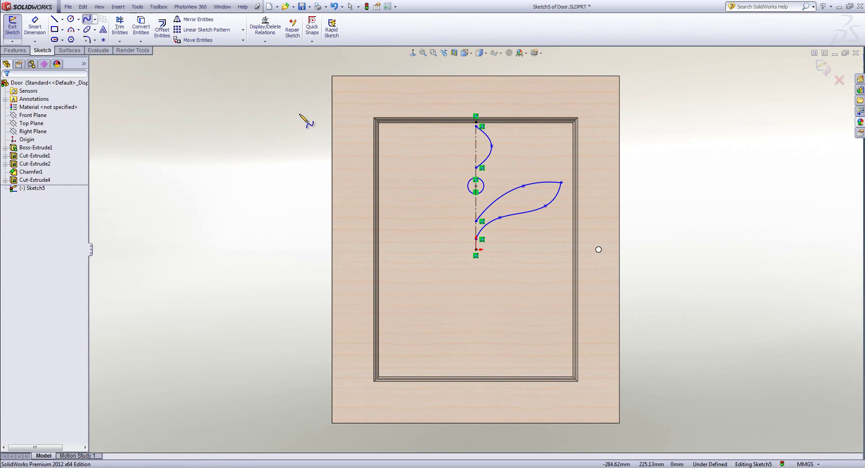
pyautogui.click(496, 171)
pyautogui.click(515, 146)
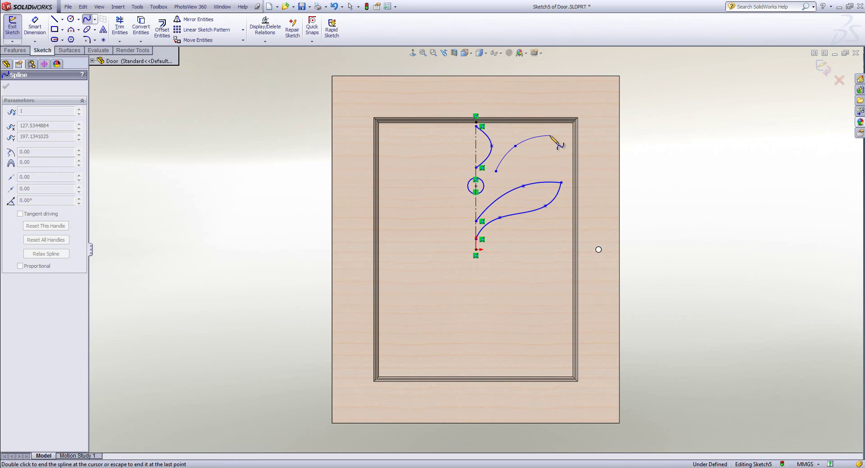
pyautogui.doubleClick(549, 135)
# Close the separate upper leaf with a three-point spline from its tip back to its starting point
pyautogui.press('s')
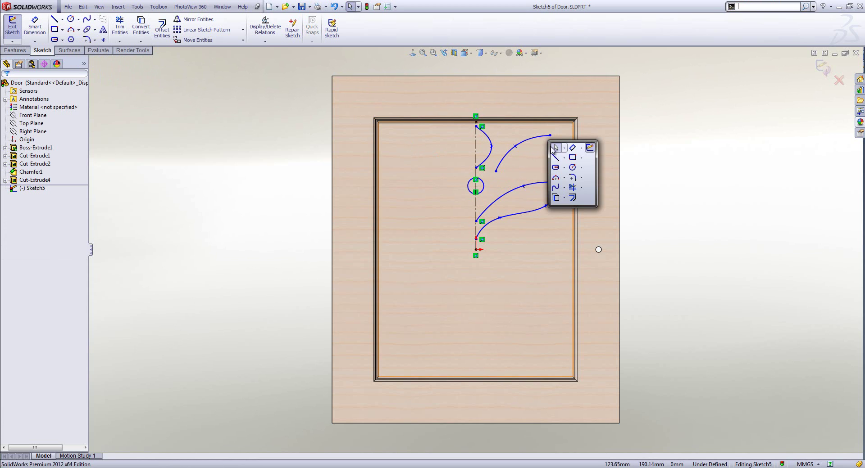
pyautogui.click(559, 187)
pyautogui.click(550, 135)
pyautogui.click(537, 162)
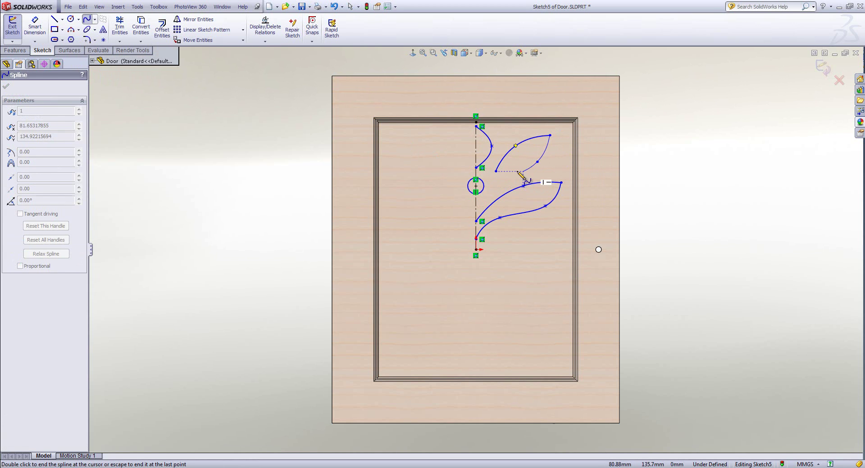
pyautogui.doubleClick(495, 171)
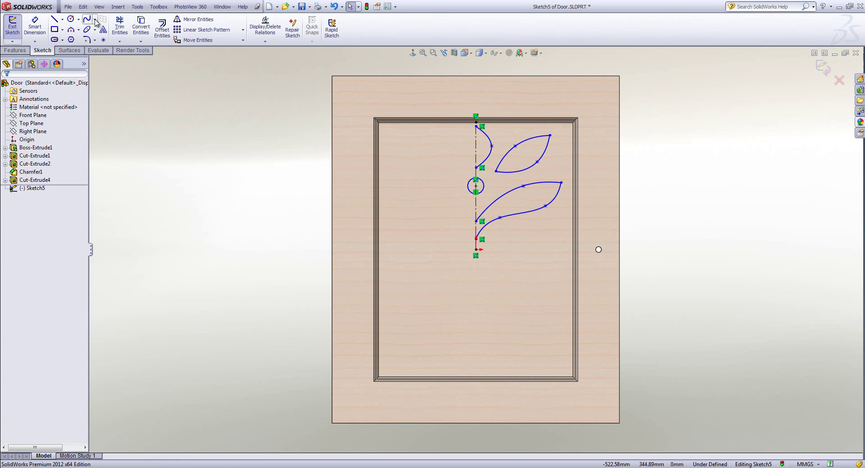
# Trim away the half of the circle left of the construction line
pyautogui.click(120, 27)
pyautogui.moveTo(470, 190); pyautogui.dragTo(464, 210)
pyautogui.press('Escape')
pyautogui.scroll(-2, 507, 195)
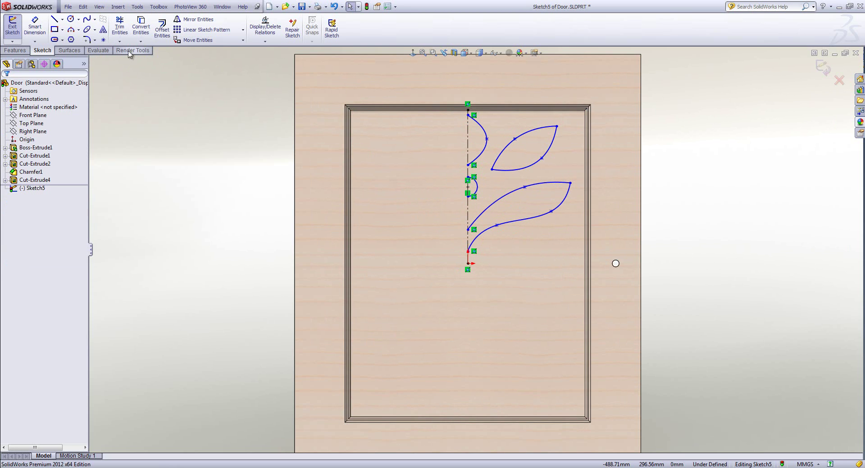
# Mirror the arc and all leaf and petal splines about the vertical construction line, keeping the originals
pyautogui.click(187, 22)
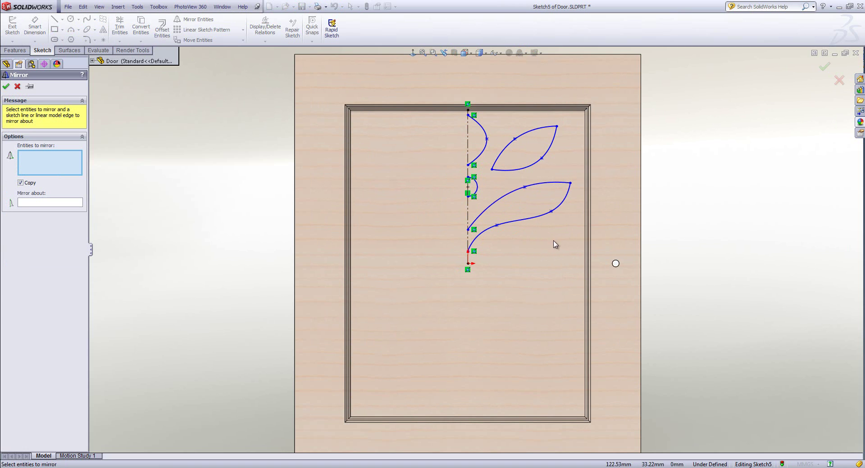
pyautogui.moveTo(568, 248); pyautogui.dragTo(463, 106)
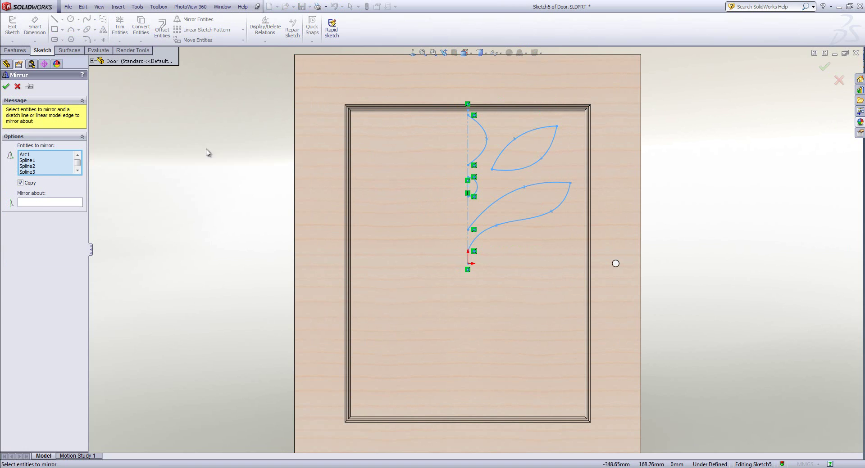
pyautogui.click(45, 204)
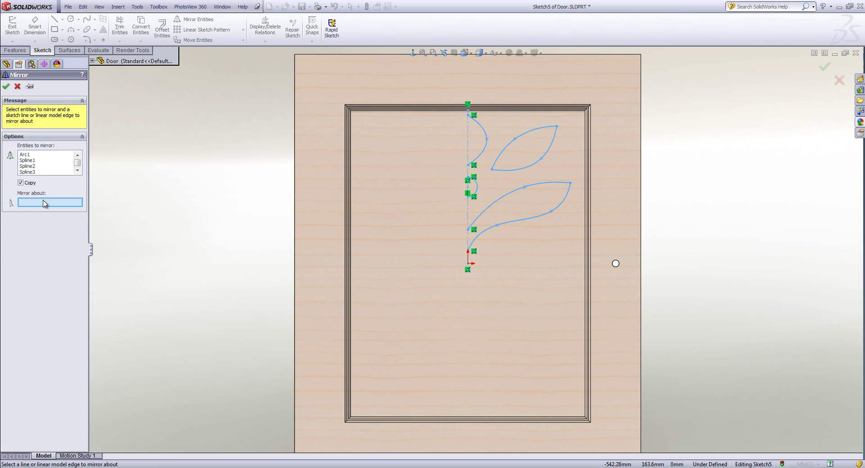
pyautogui.click(467, 140)
pyautogui.rightClick(468, 140)
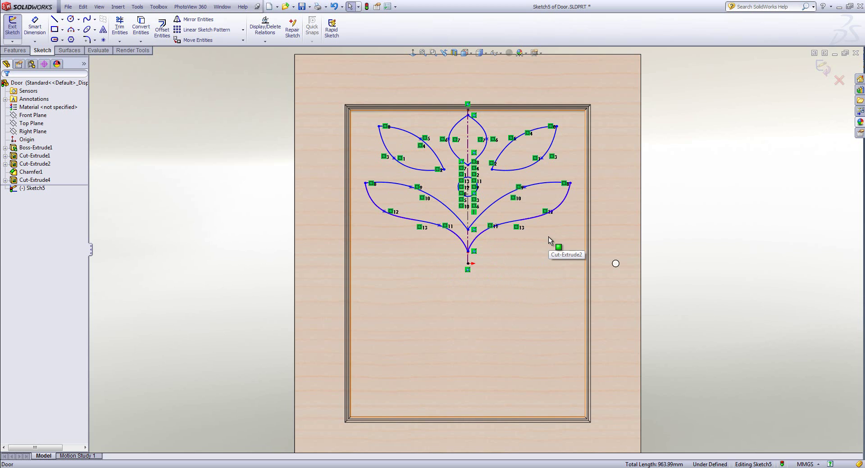
pyautogui.click(690, 208)
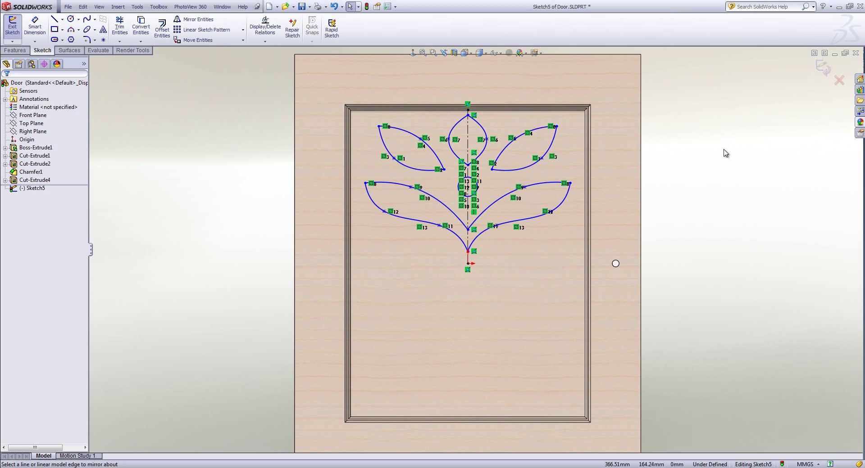
# Finish the leaf decoration sketch and extrude its closed profiles as a 2 mm blind boss
pyautogui.click(821, 67)
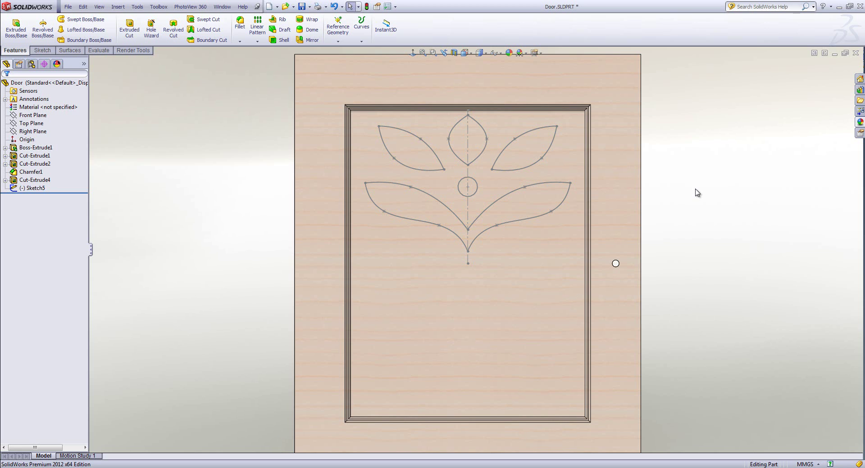
pyautogui.click(33, 189)
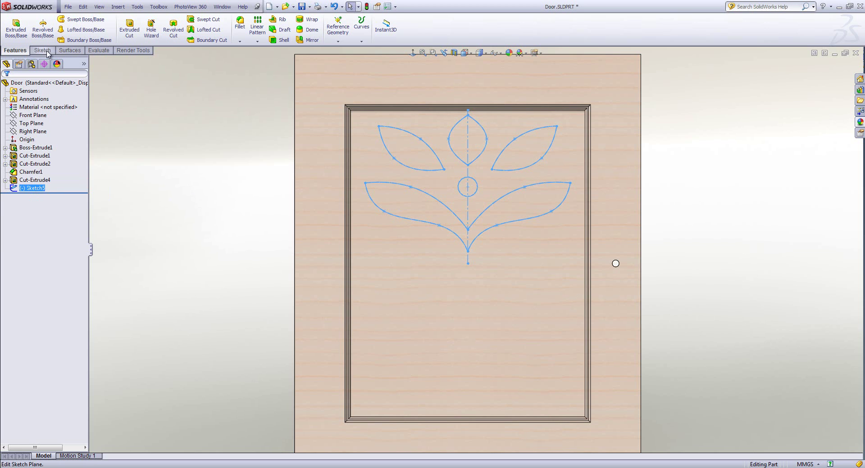
pyautogui.click(16, 27)
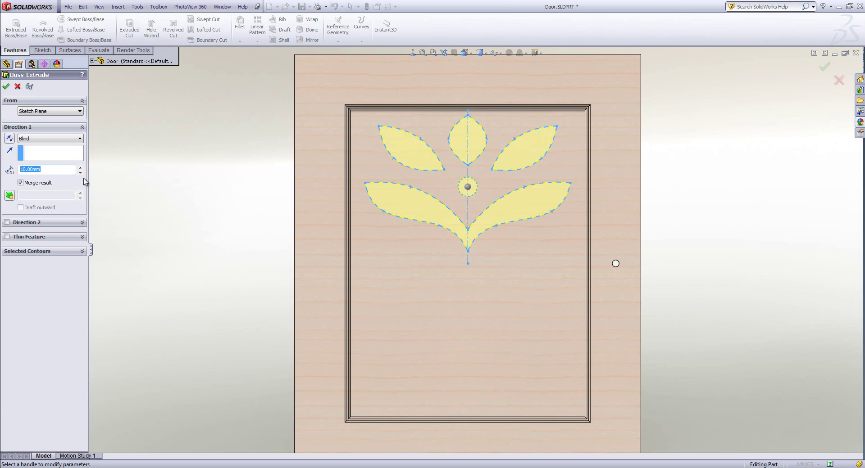
pyautogui.write('2.00mm')
pyautogui.click(6, 86)
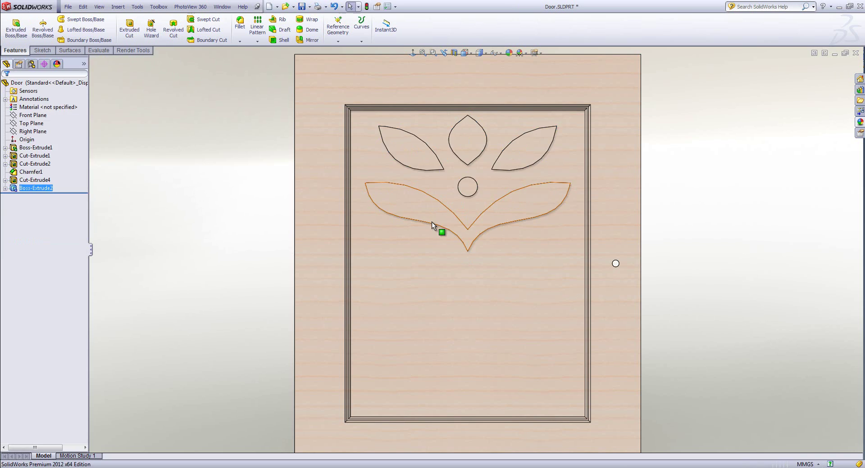
# Fillet the front faces of all five raised decoration shapes with a 10 mm constant radius
pyautogui.click(536, 203)
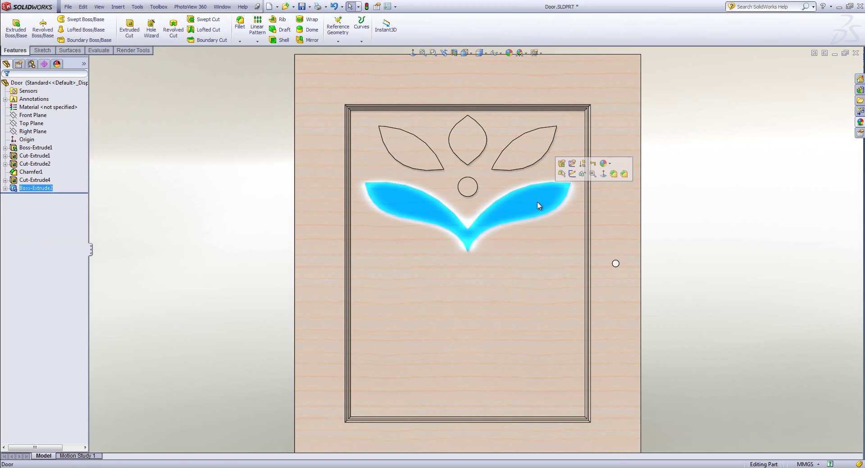
pyautogui.click(614, 175)
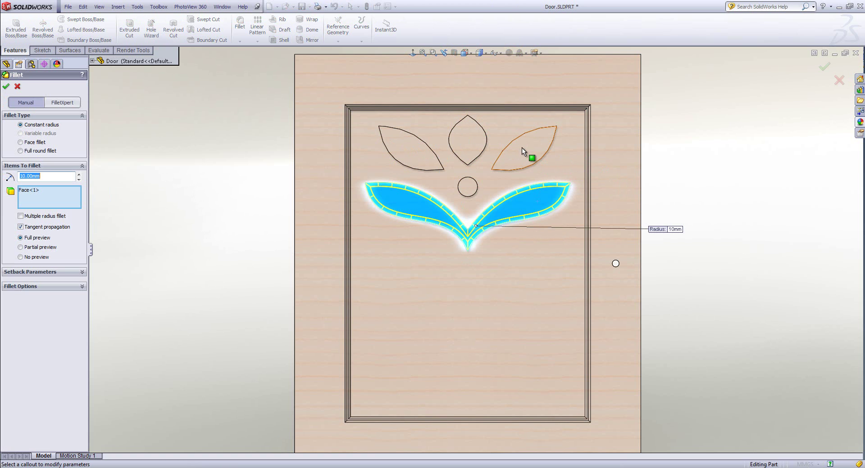
pyautogui.click(484, 140)
pyautogui.click(468, 139)
pyautogui.click(469, 185)
pyautogui.click(417, 154)
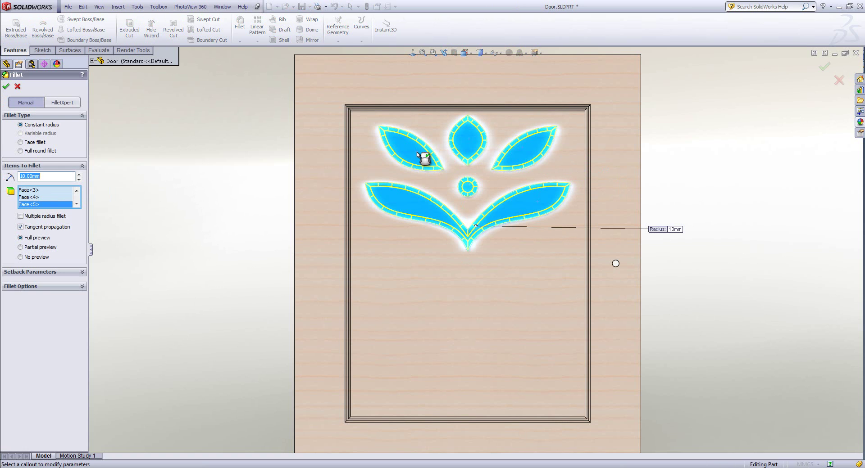
pyautogui.press('Return')
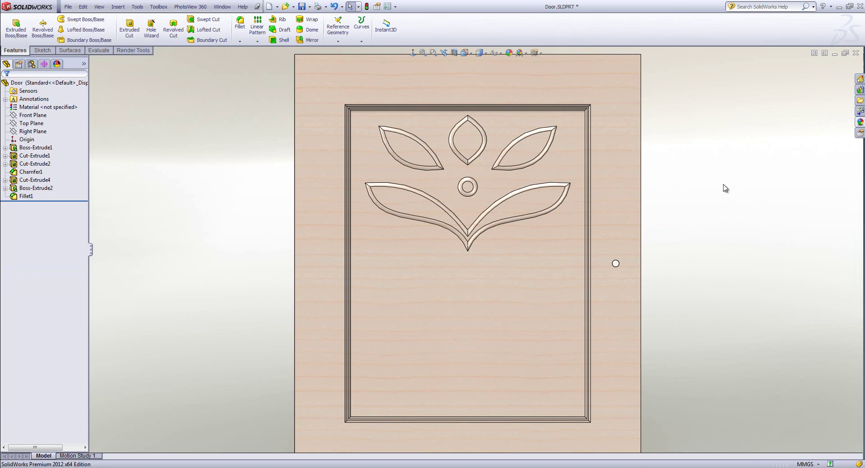
pyautogui.moveTo(725, 188); pyautogui.dragTo(579, 235, button='middle')
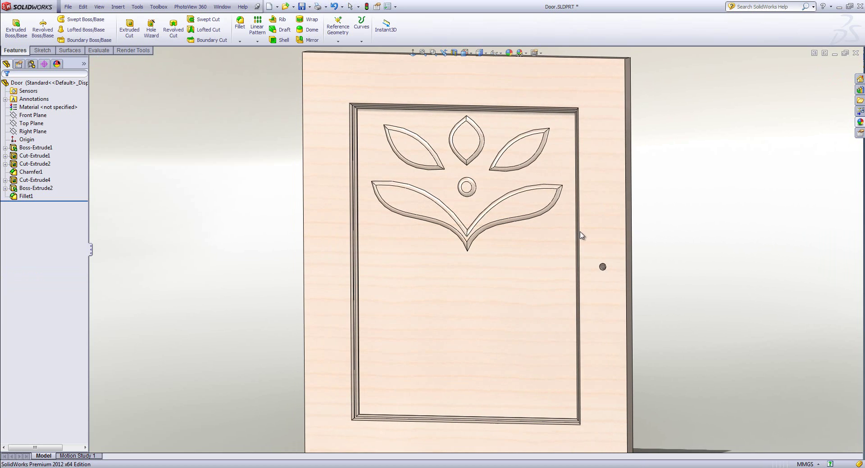
# Add a new configuration named Panel Detail to the Door part
pyautogui.click(31, 64)
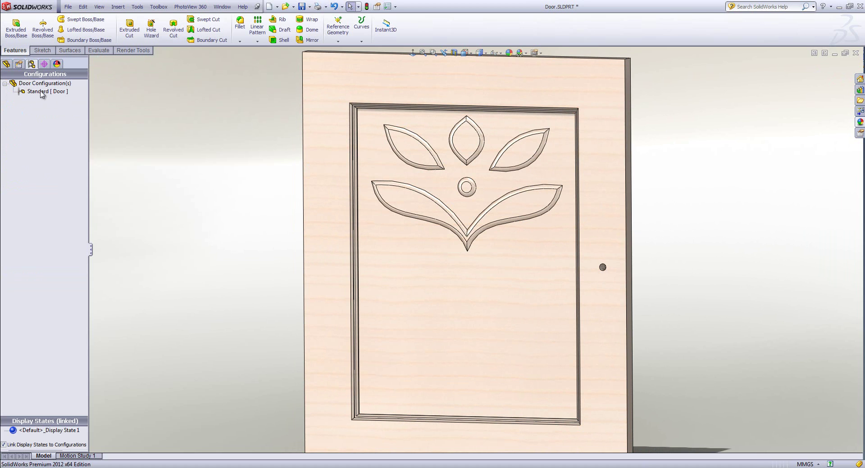
pyautogui.doubleClick(39, 92)
pyautogui.rightClick(44, 112)
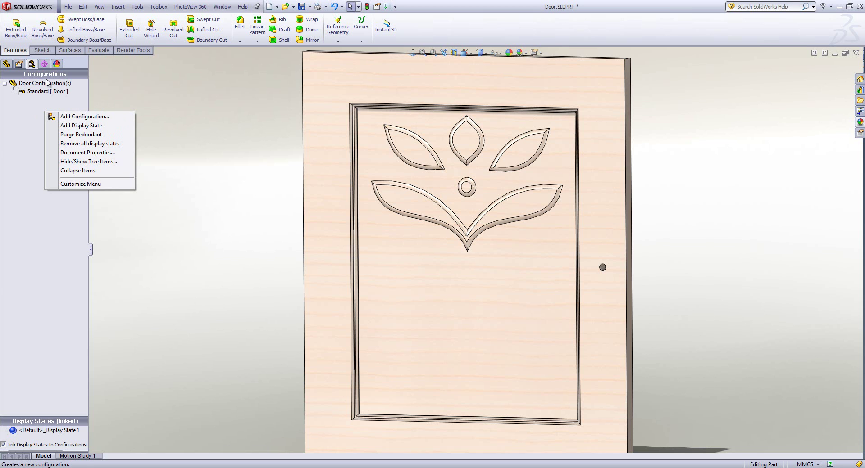
pyautogui.click(78, 118)
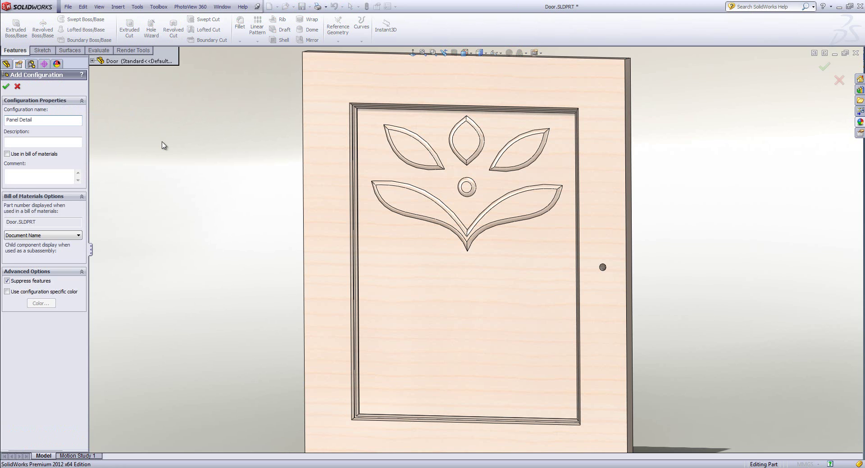
# Describe the new configuration as "Panel With center detail", use this description in the bill of materials, and use Configuration Name as the part number
pyautogui.click(43, 142)
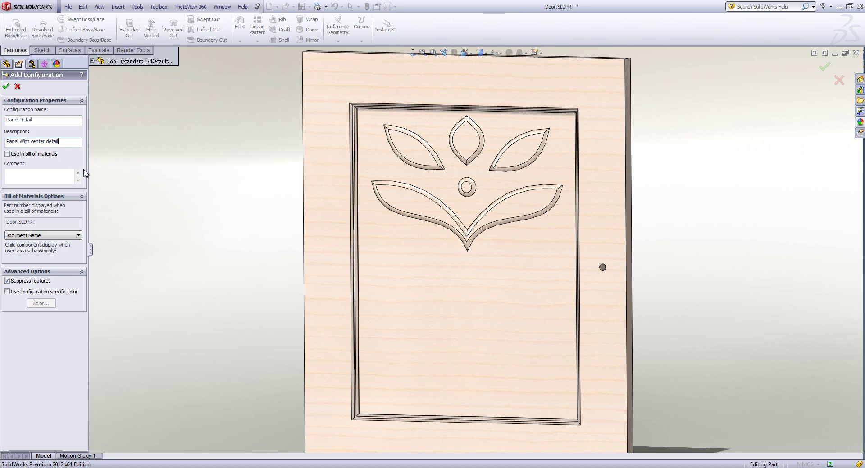
pyautogui.click(7, 154)
pyautogui.click(53, 240)
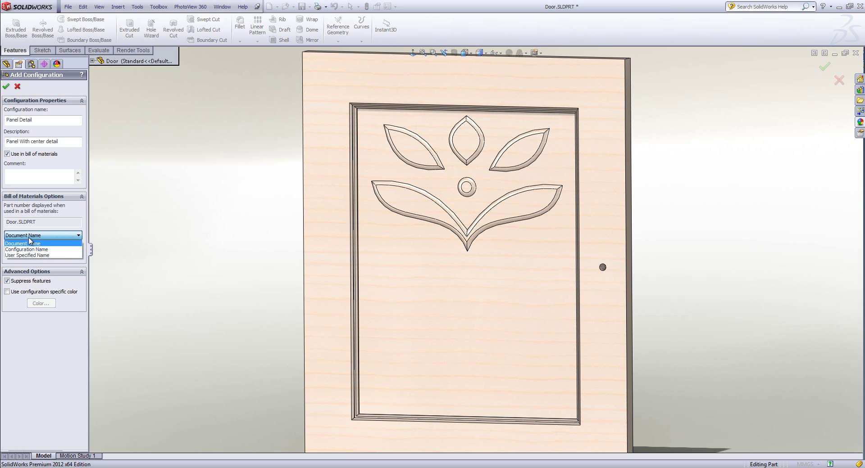
pyautogui.click(52, 249)
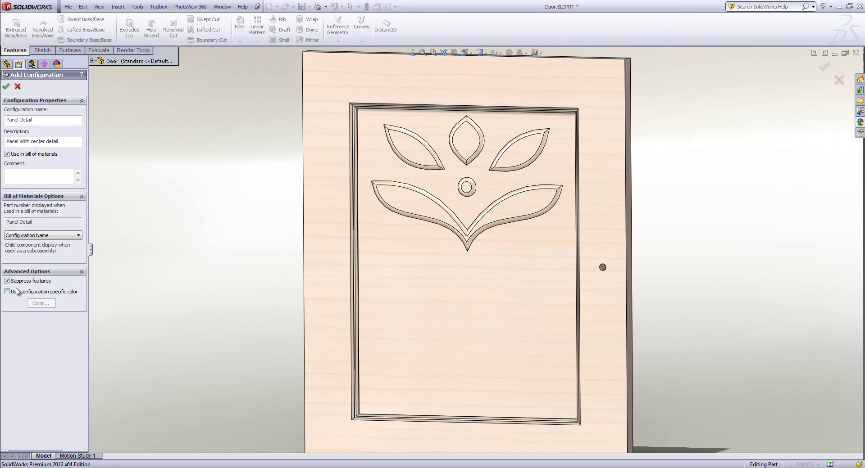
pyautogui.click(6, 87)
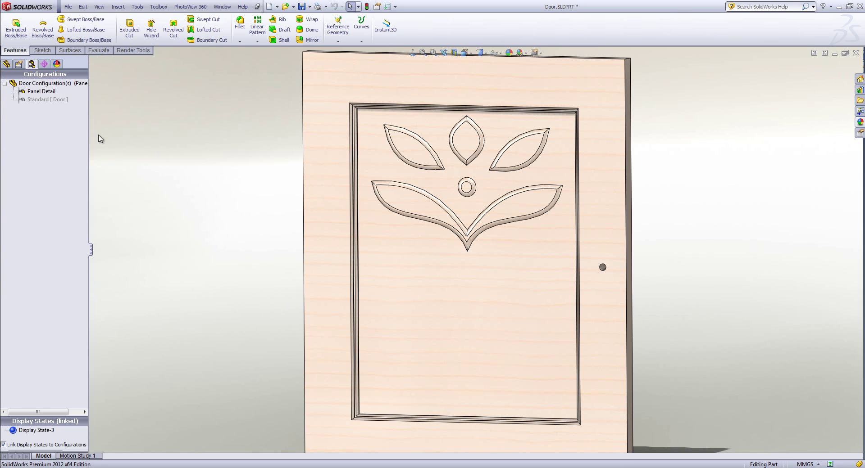
# Activate the Standard configuration and suppress the leaf decoration extrusion together with its fillet
pyautogui.doubleClick(42, 102)
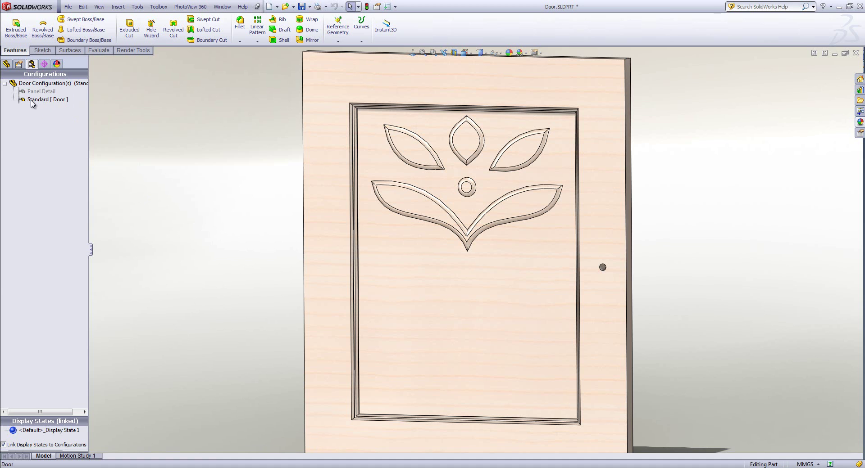
pyautogui.click(6, 64)
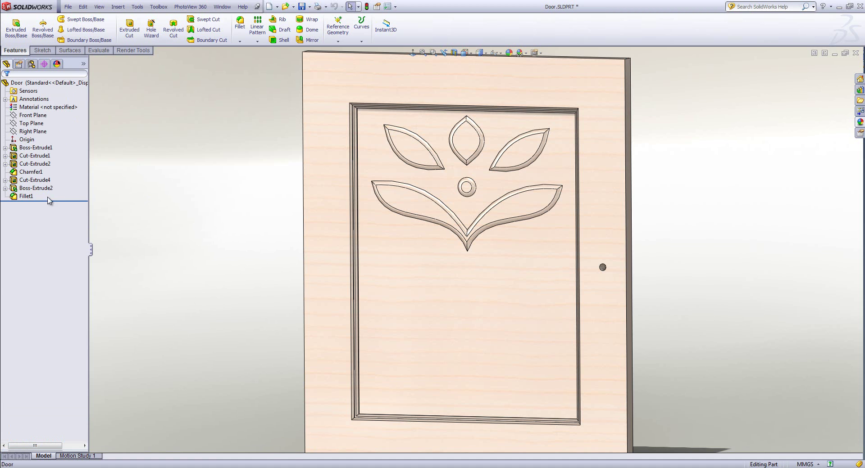
pyautogui.click(28, 189)
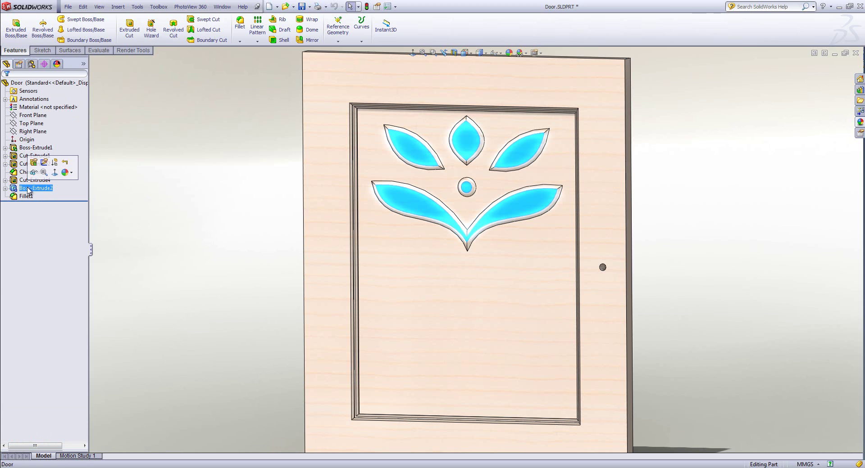
pyautogui.click(54, 163)
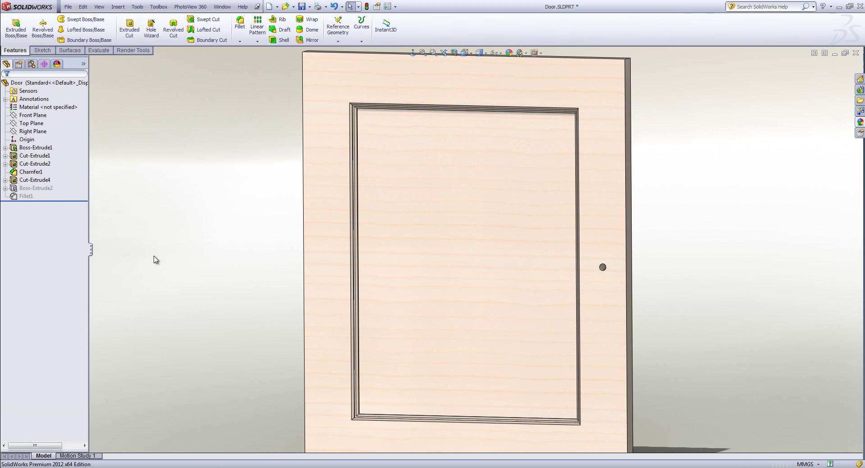
# Switch between the Panel Detail and Standard configurations to compare them, leaving Panel Detail active
pyautogui.click(31, 63)
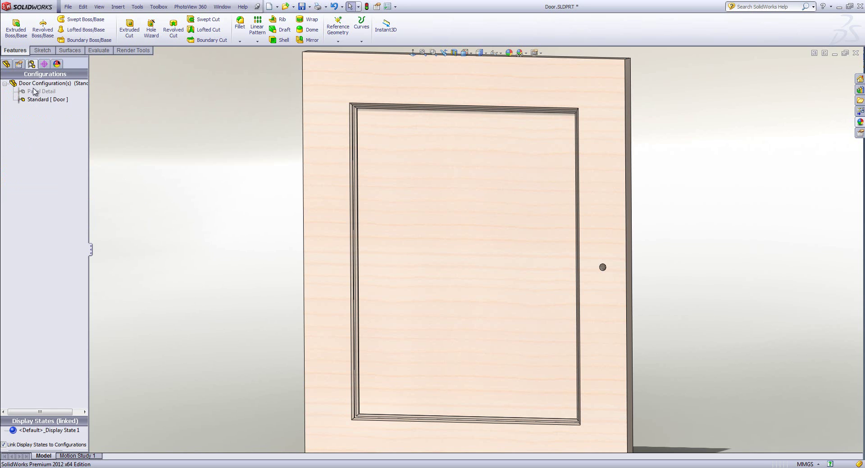
pyautogui.doubleClick(36, 91)
pyautogui.doubleClick(39, 100)
pyautogui.doubleClick(39, 91)
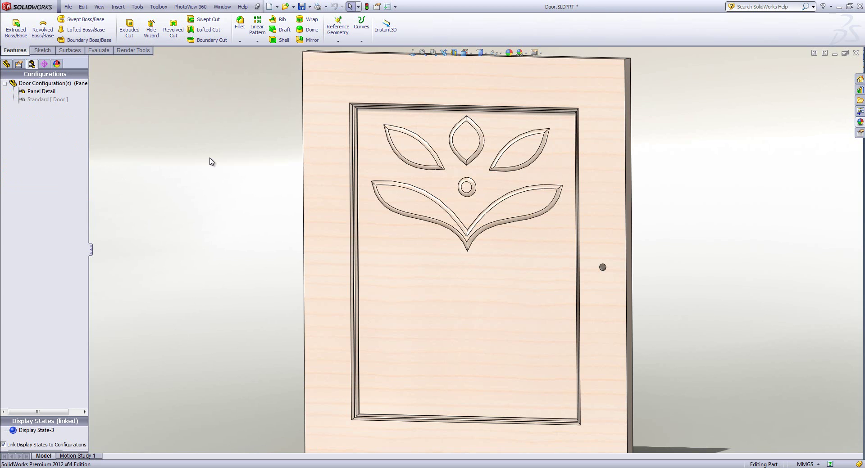
# Mirror the leaf decoration extrusion and its fillet about the Top Plane in the Panel Detail configuration
pyautogui.click(307, 40)
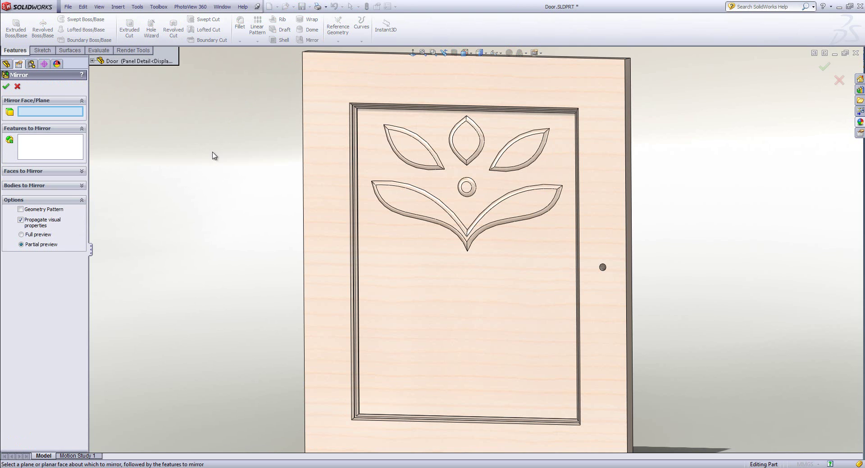
pyautogui.click(92, 61)
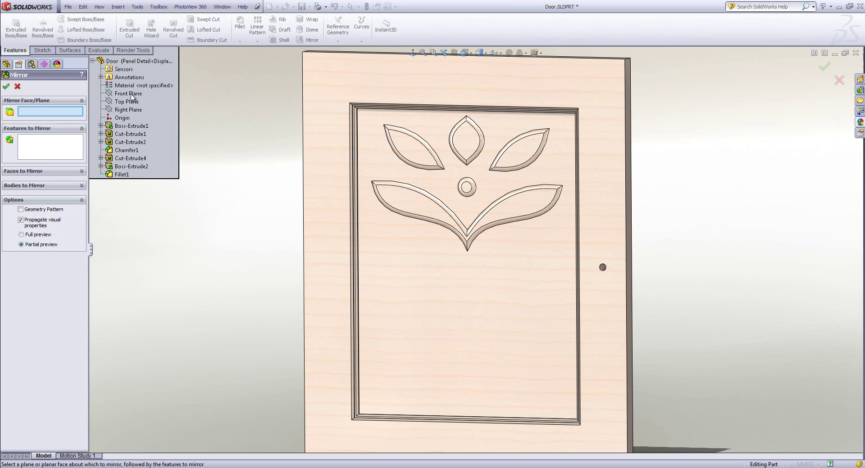
pyautogui.click(131, 103)
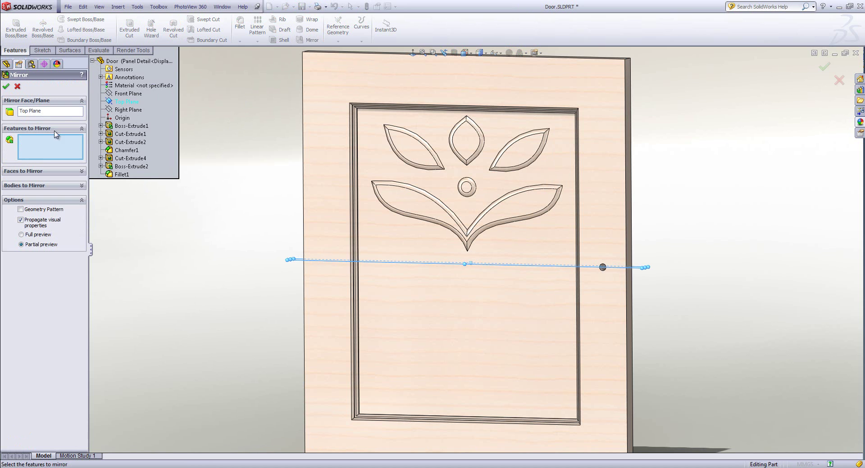
pyautogui.click(523, 212)
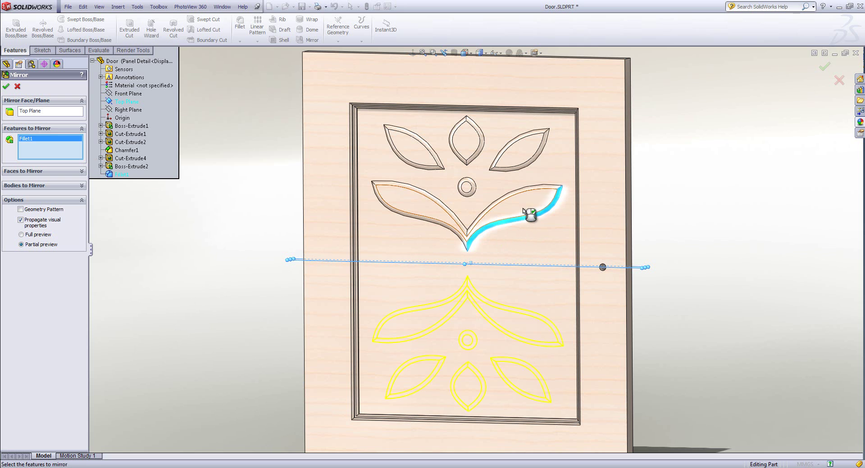
pyautogui.click(520, 194)
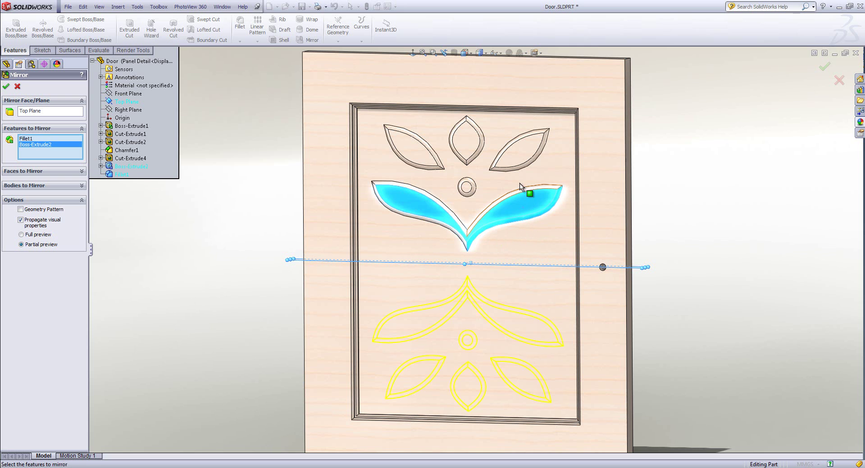
pyautogui.click(5, 87)
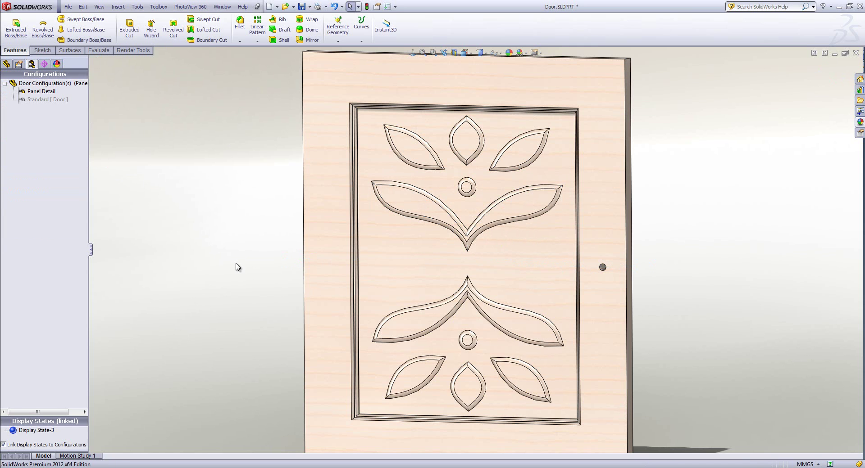
# Check the feature tree in the Standard configuration for the state of the mirrored decoration, then return to Panel Detail
pyautogui.doubleClick(38, 100)
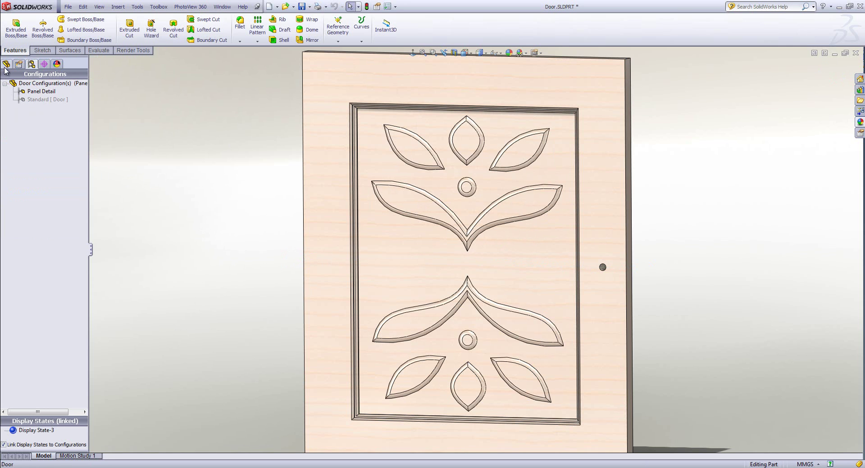
pyautogui.click(27, 101)
pyautogui.doubleClick(28, 100)
pyautogui.click(6, 64)
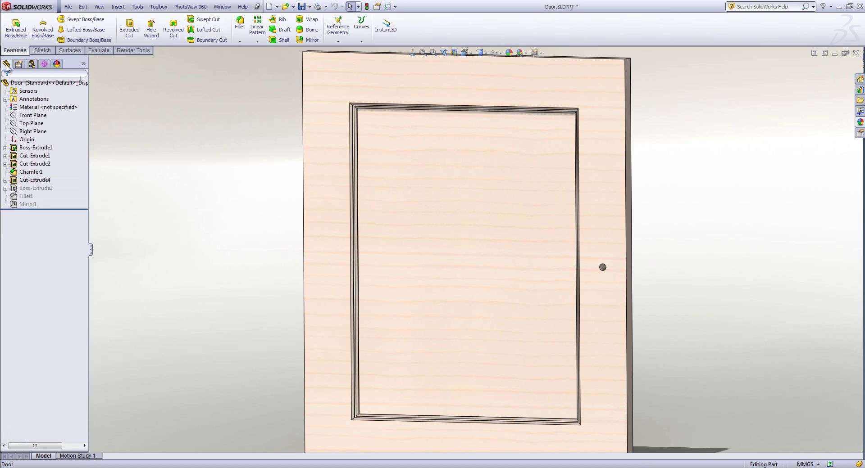
pyautogui.click(31, 63)
pyautogui.doubleClick(42, 91)
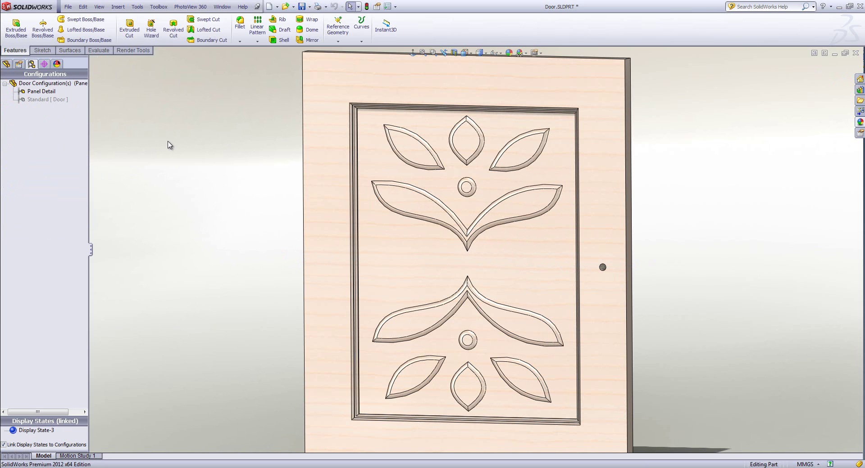
# Save the Door part and close it to return to the Cabinet assembly
pyautogui.click(303, 6)
pyautogui.click(856, 53)
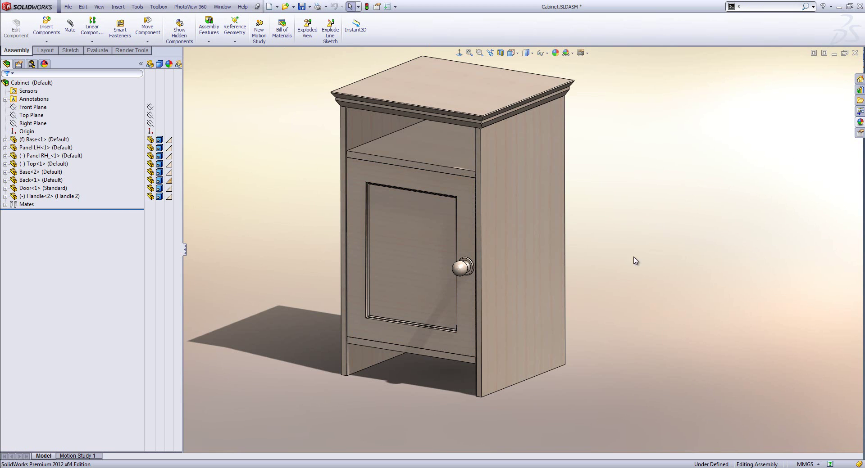
# Open the door knob's part from the Cabinet assembly and activate its Handle 1 configuration
pyautogui.click(465, 270)
pyautogui.rightClick(466, 269)
pyautogui.click(470, 231)
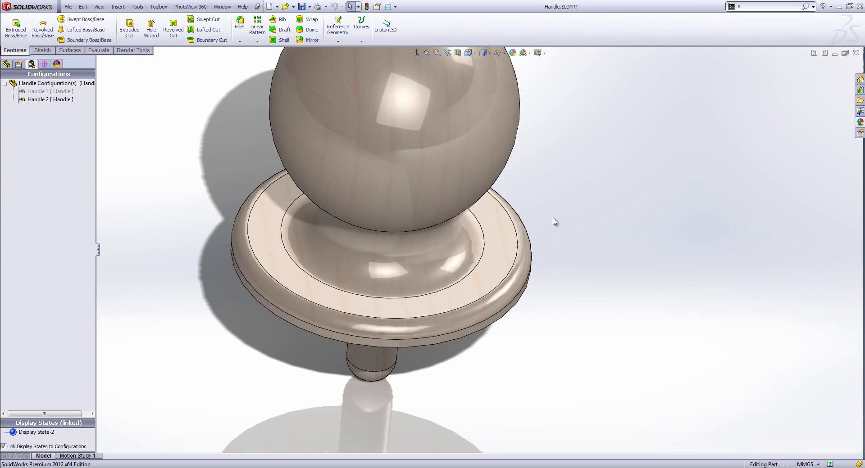
pyautogui.press('f')
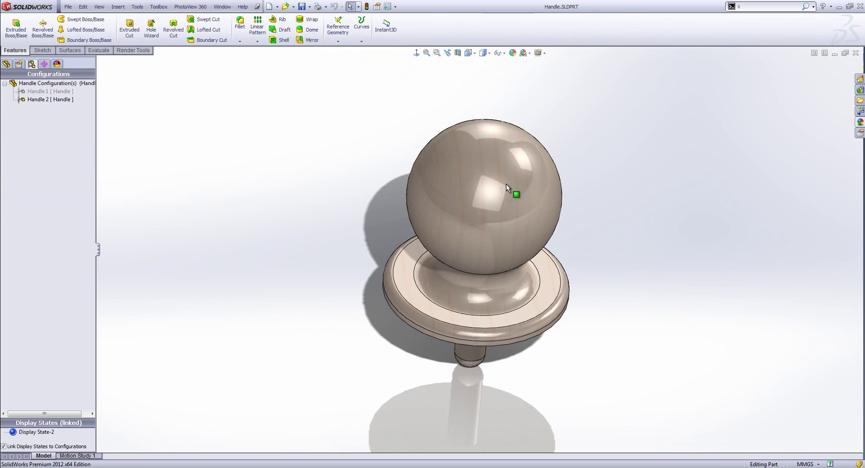
pyautogui.doubleClick(32, 92)
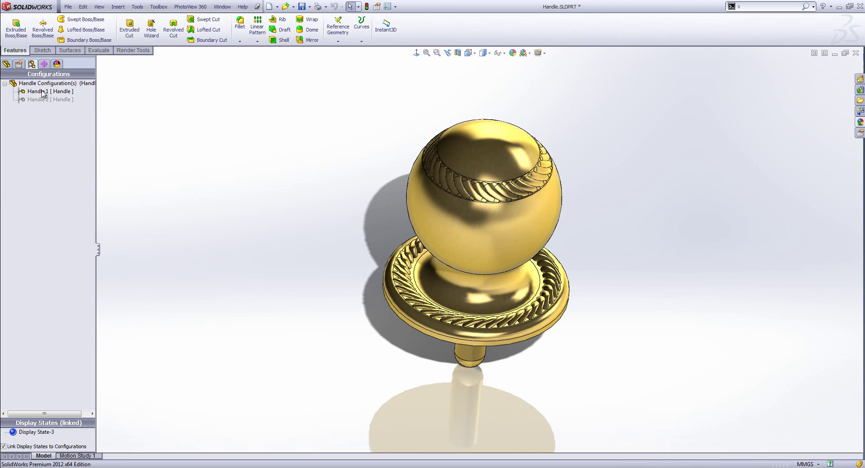
# Add a configuration-specific Description text property with the value "Georgian Brass Handle" to the Handle 1 configuration
pyautogui.click(6, 64)
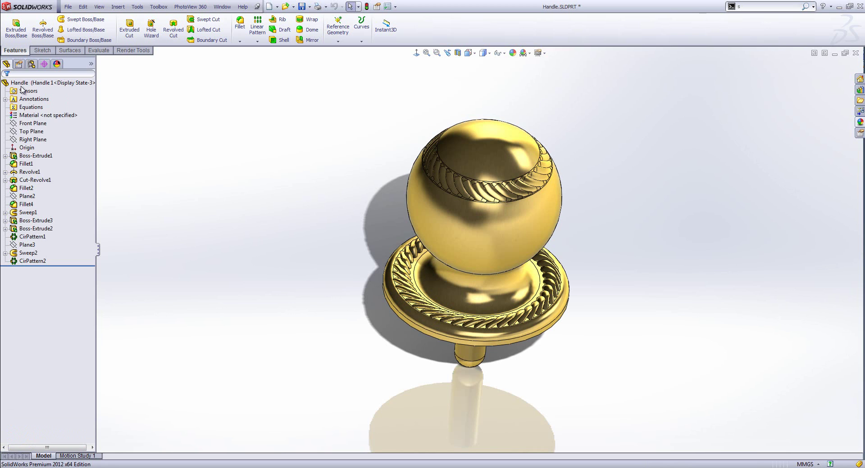
pyautogui.click(31, 63)
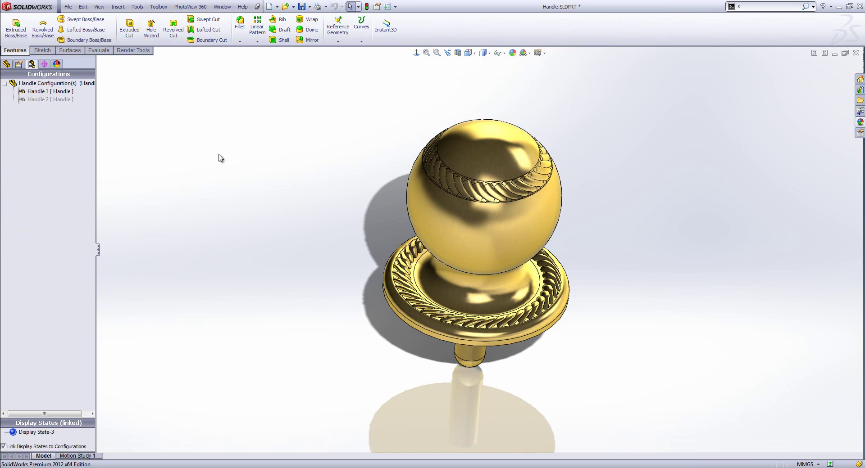
pyautogui.keyDown('ctrl'); pyautogui.moveTo(344, 180); pyautogui.dragTo(306, 179, button='middle'); pyautogui.keyUp('ctrl')
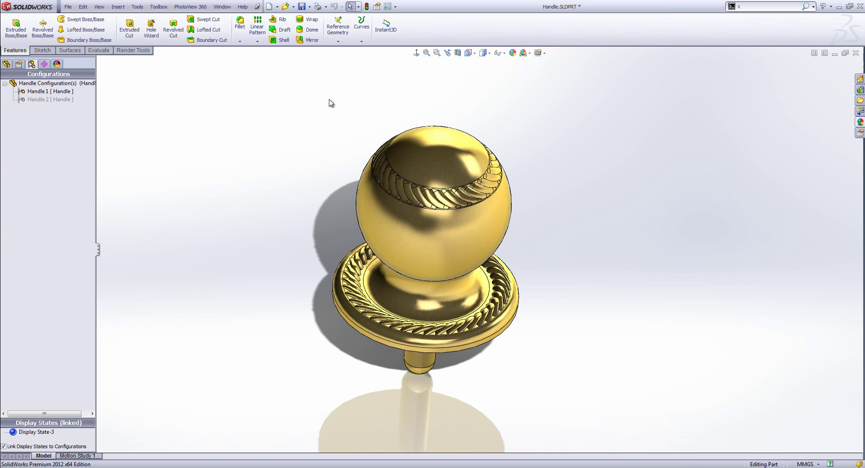
pyautogui.click(376, 7)
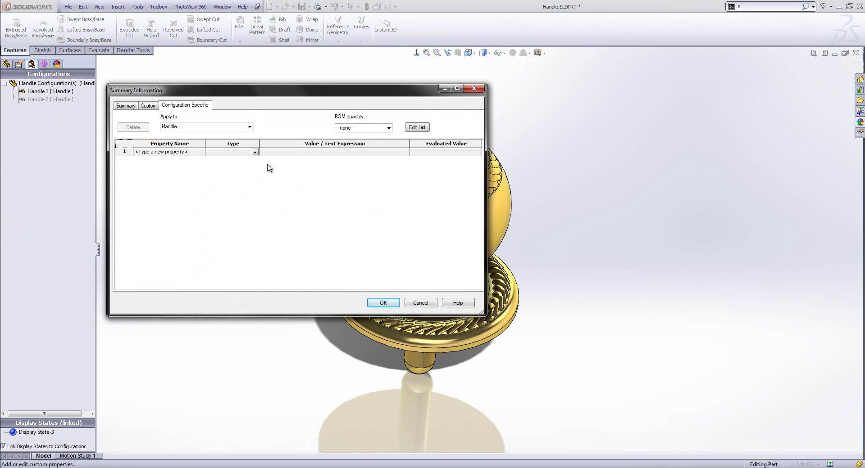
pyautogui.click(150, 107)
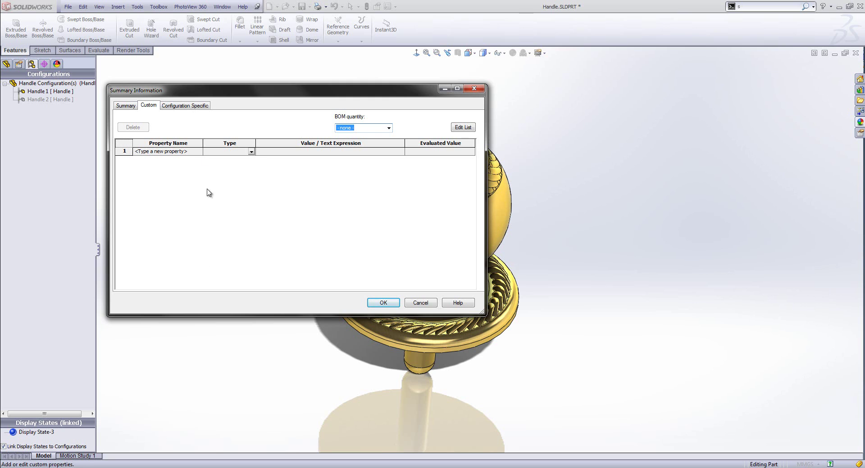
pyautogui.click(201, 107)
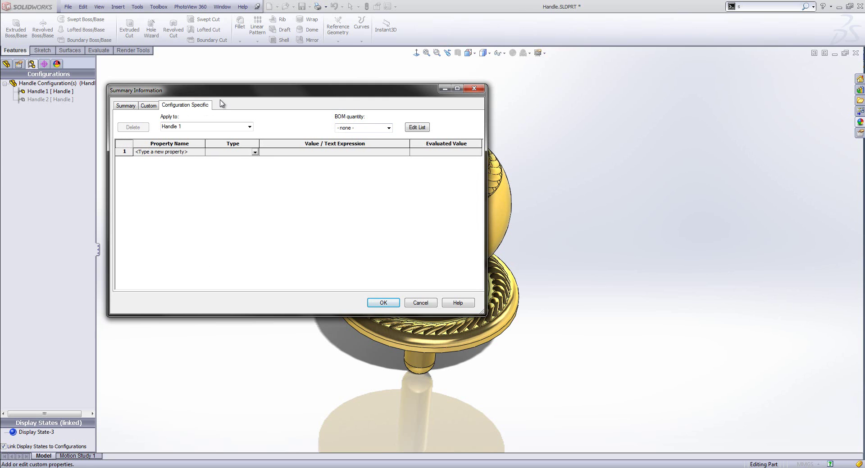
pyautogui.click(198, 153)
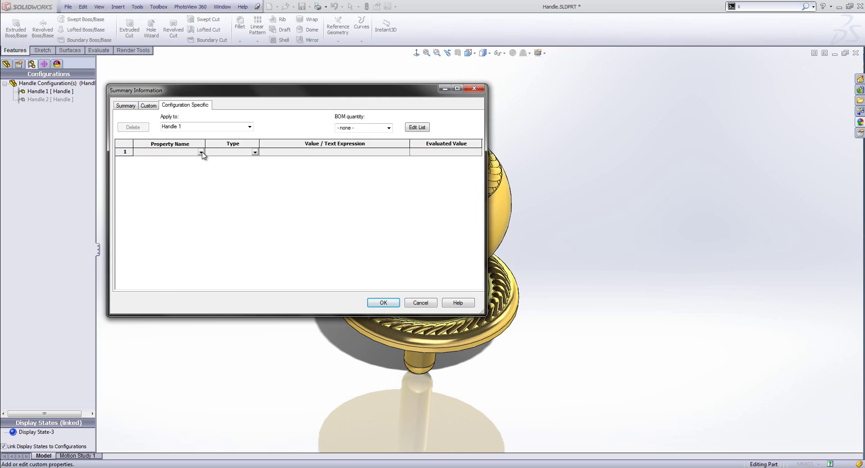
pyautogui.click(201, 153)
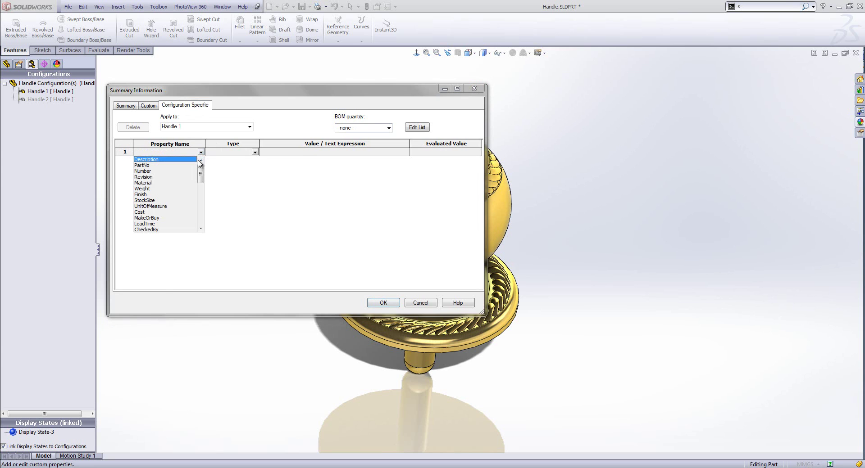
pyautogui.click(151, 161)
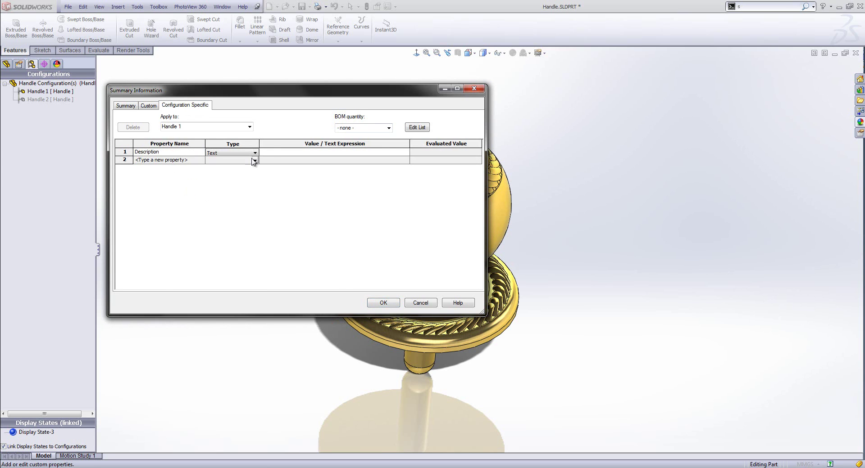
pyautogui.click(274, 152)
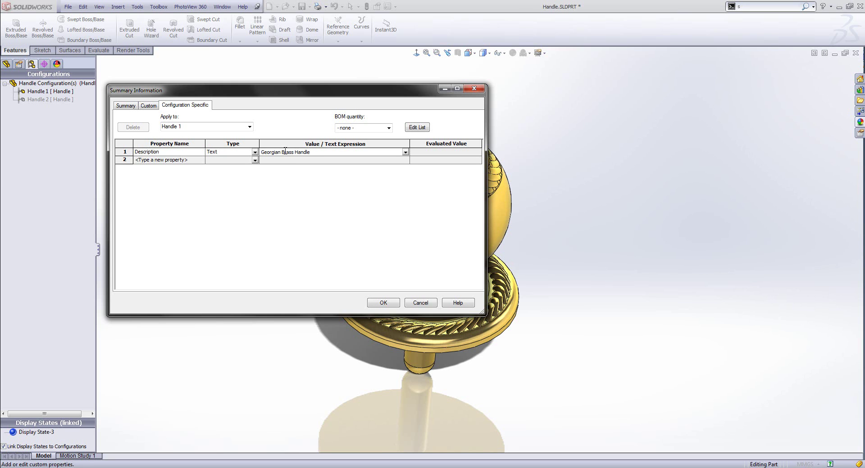
pyautogui.click(385, 302)
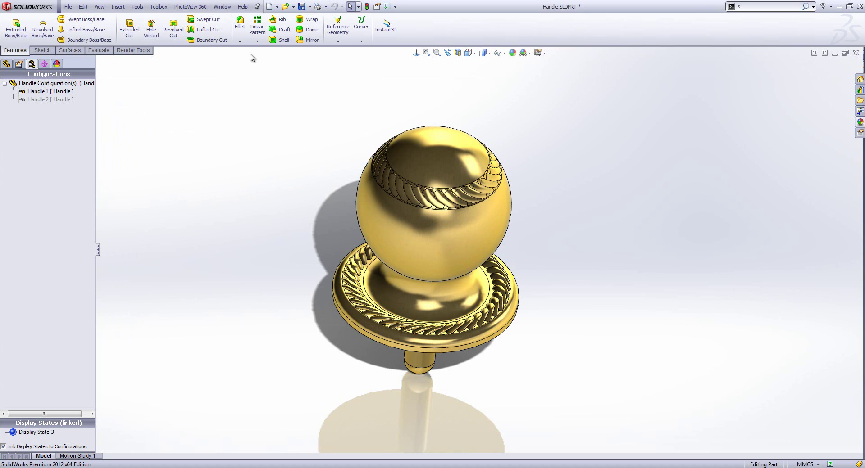
# Add a configuration-specific Description text property with the value "Pine Standard Handle" to the Handle 2 configuration
pyautogui.click(377, 7)
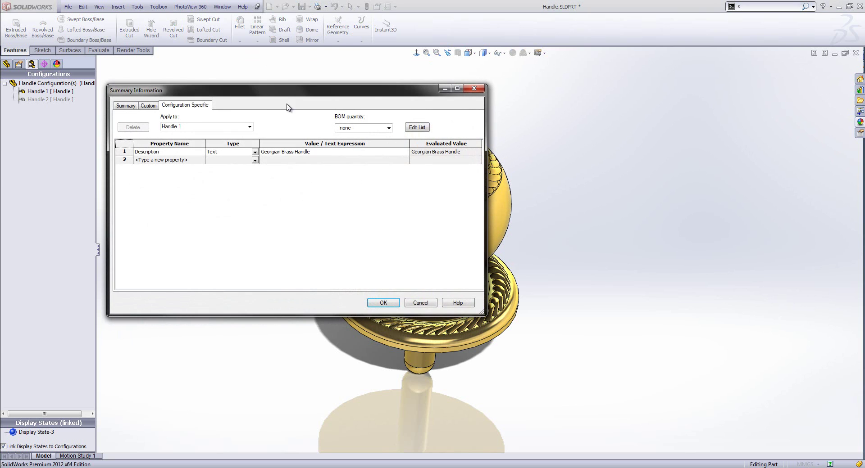
pyautogui.click(243, 127)
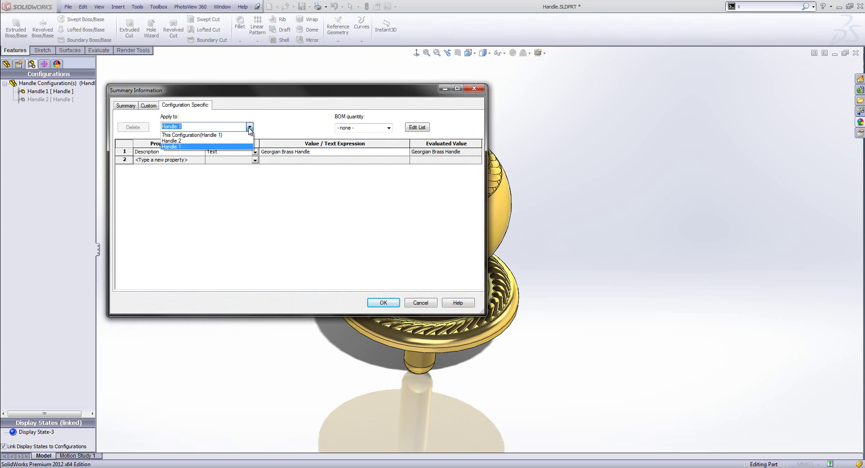
pyautogui.click(185, 141)
pyautogui.click(182, 155)
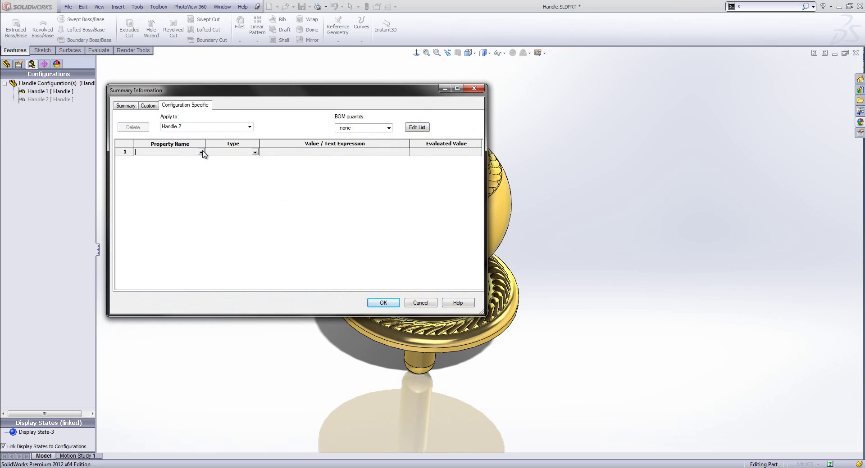
pyautogui.click(200, 153)
pyautogui.click(180, 160)
pyautogui.click(289, 152)
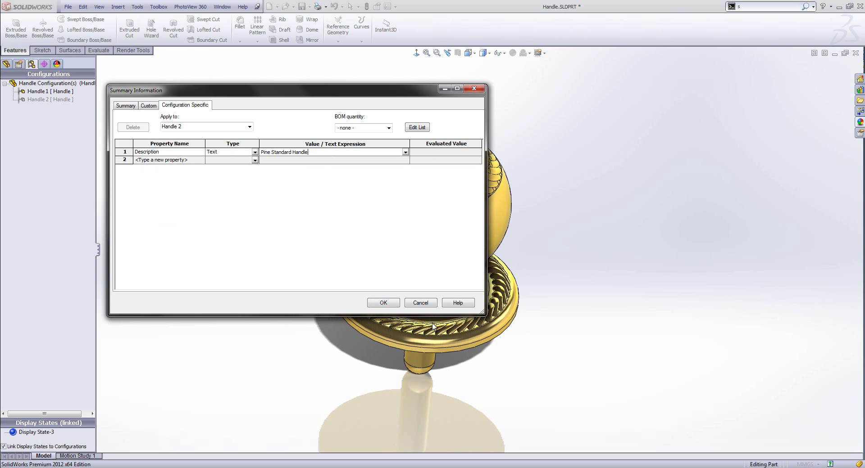
pyautogui.click(394, 301)
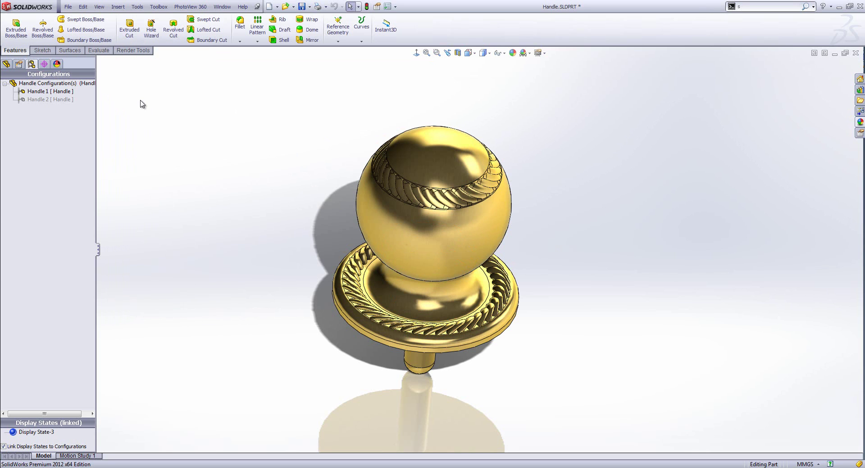
# Open the material configuration table for the Handle part and set Handle 1's material to Brass
pyautogui.click(6, 64)
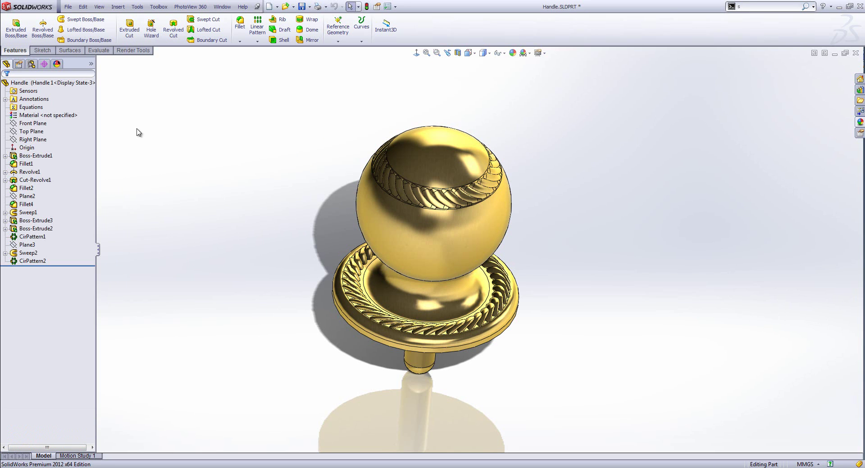
pyautogui.rightClick(40, 119)
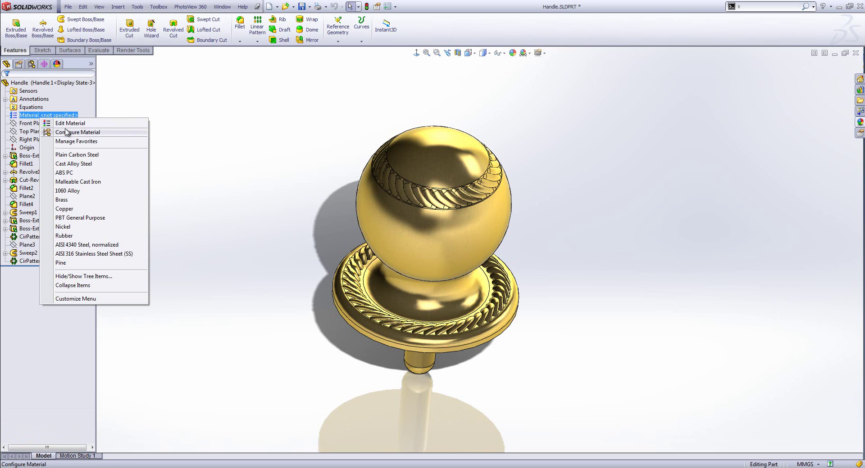
pyautogui.click(93, 132)
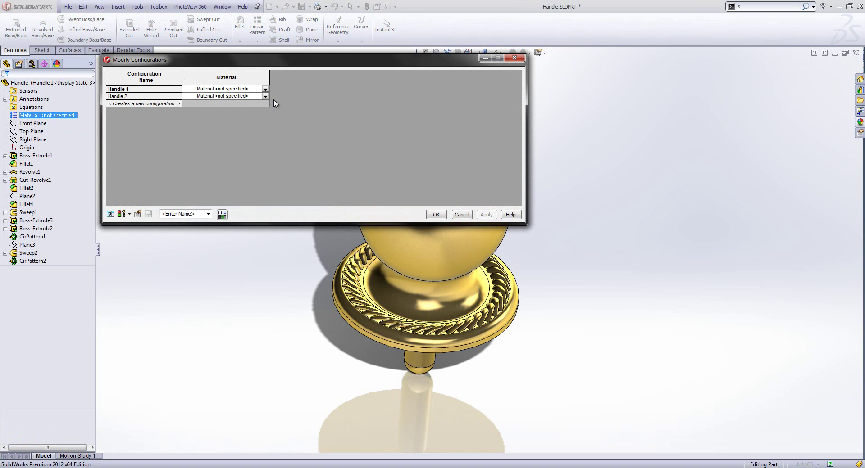
pyautogui.click(266, 89)
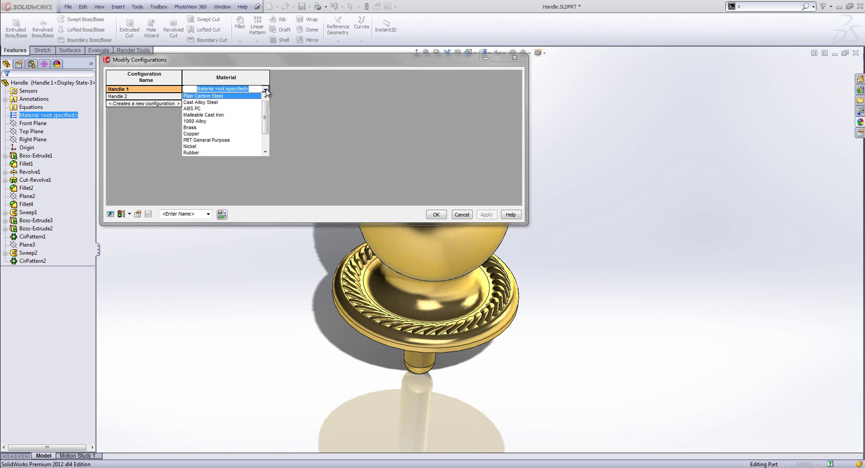
pyautogui.moveTo(265, 119); pyautogui.dragTo(268, 133)
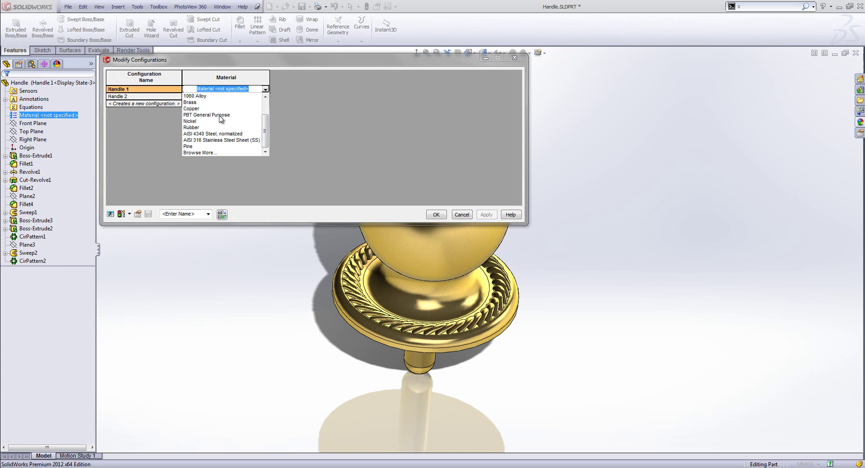
pyautogui.click(190, 102)
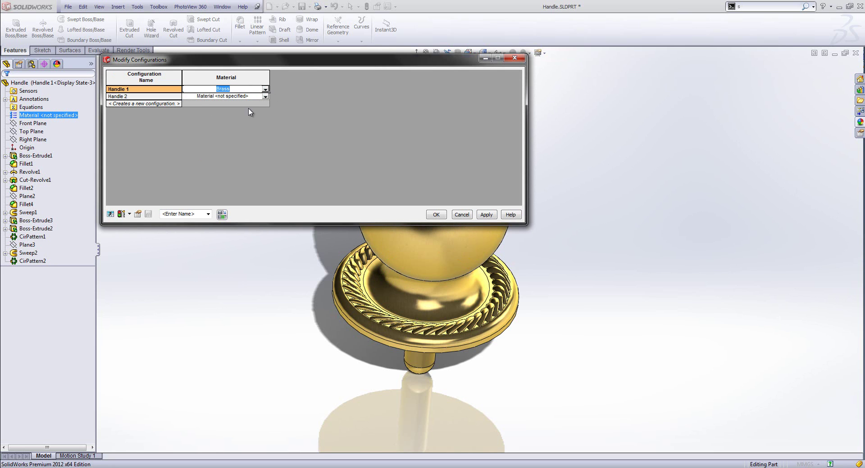
# Set Handle 2's material to Pine and apply the configured materials to the part
pyautogui.click(264, 97)
pyautogui.click(264, 97)
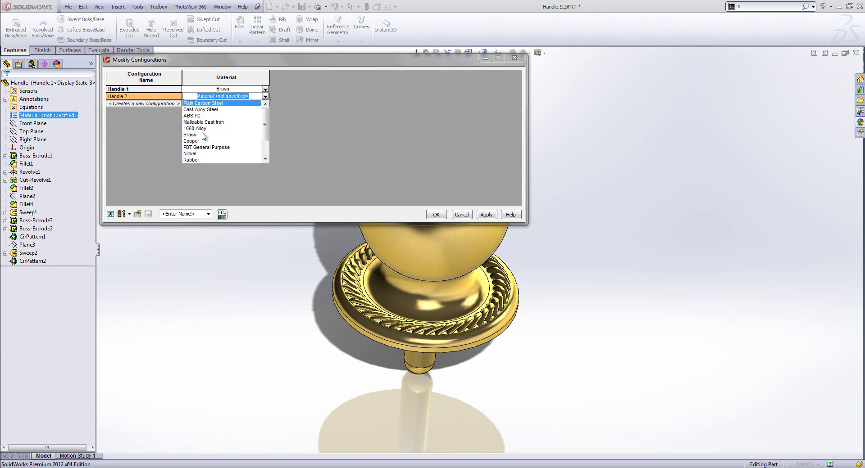
pyautogui.moveTo(267, 128); pyautogui.dragTo(266, 148)
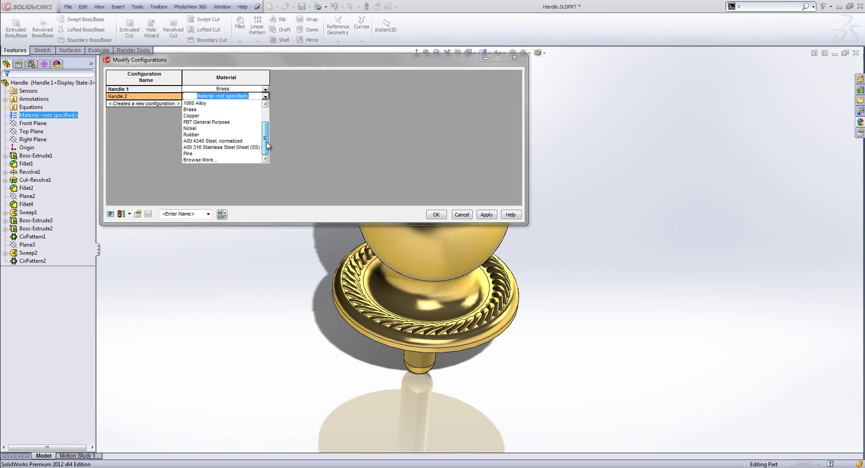
pyautogui.click(226, 152)
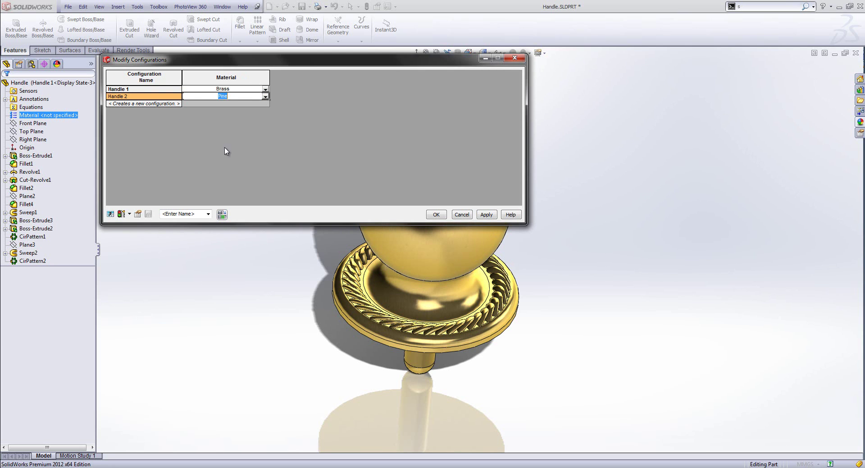
pyautogui.click(247, 89)
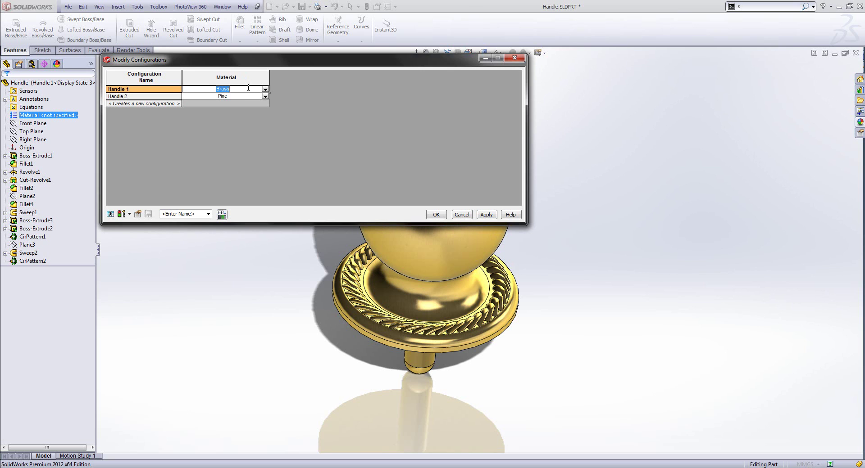
pyautogui.click(166, 214)
pyautogui.click(487, 216)
pyautogui.click(439, 216)
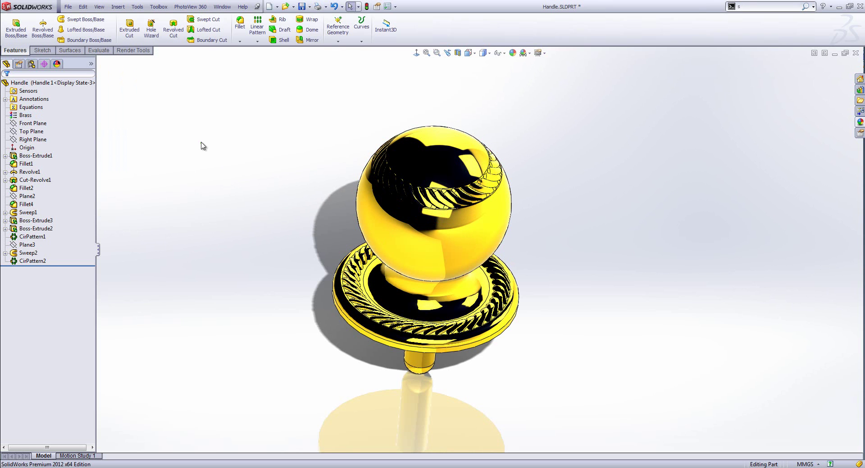
# Activate Handle 2 to check its material and appearance in the feature tree, then return to Handle 1
pyautogui.click(31, 64)
pyautogui.doubleClick(33, 100)
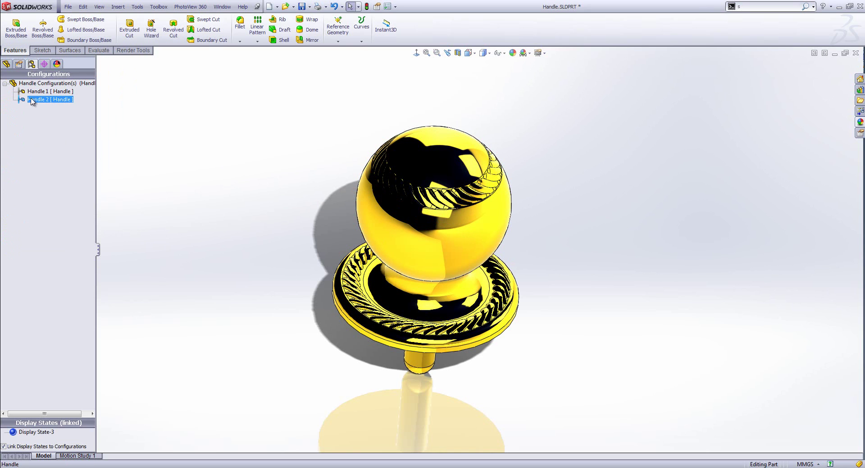
pyautogui.click(7, 64)
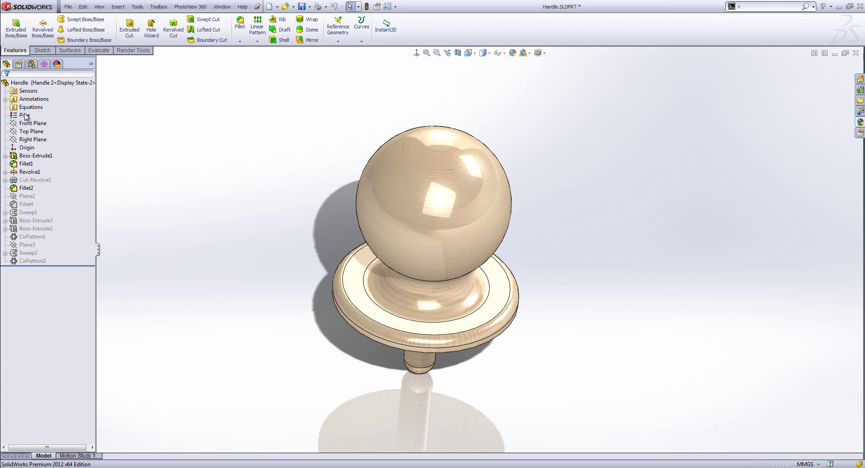
pyautogui.click(33, 64)
pyautogui.doubleClick(53, 91)
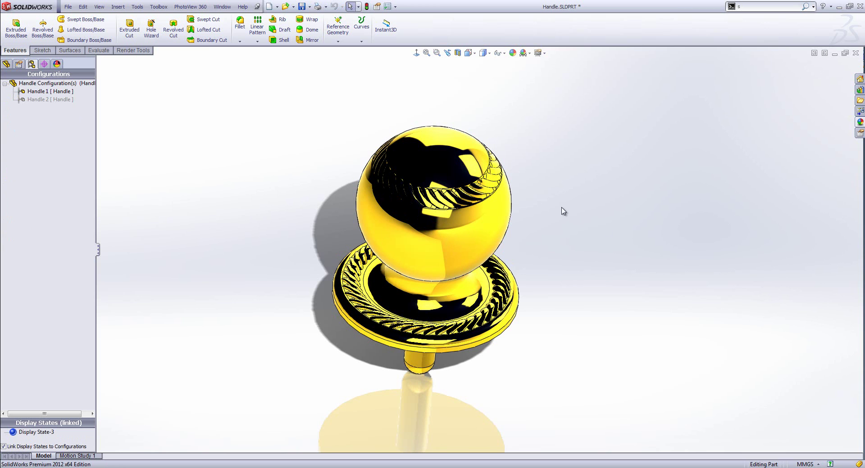
# Save the Handle part and close it to return to the Cabinet assembly
pyautogui.moveTo(565, 209); pyautogui.dragTo(556, 210, button='middle')
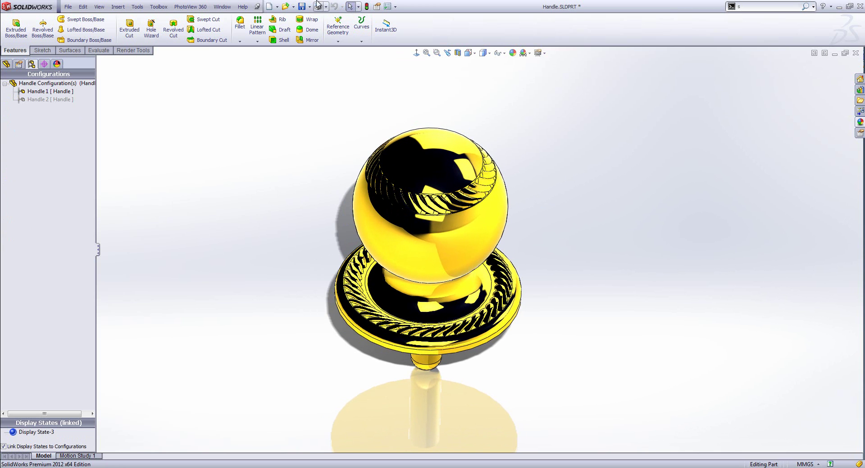
pyautogui.click(300, 7)
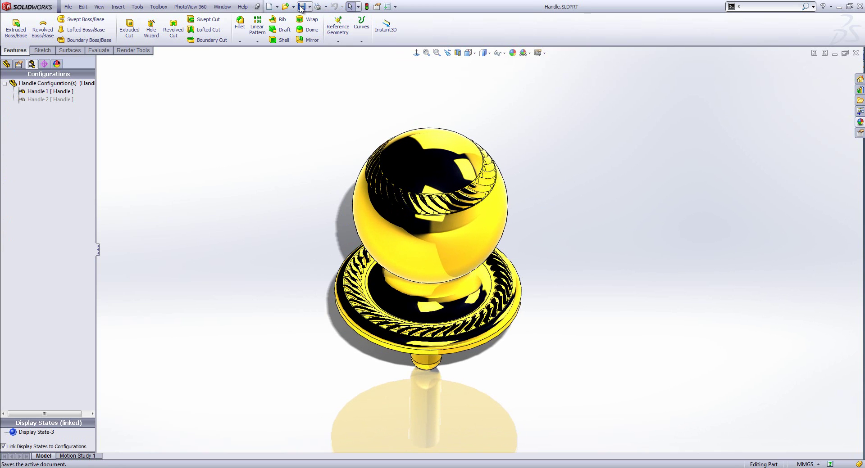
pyautogui.click(855, 54)
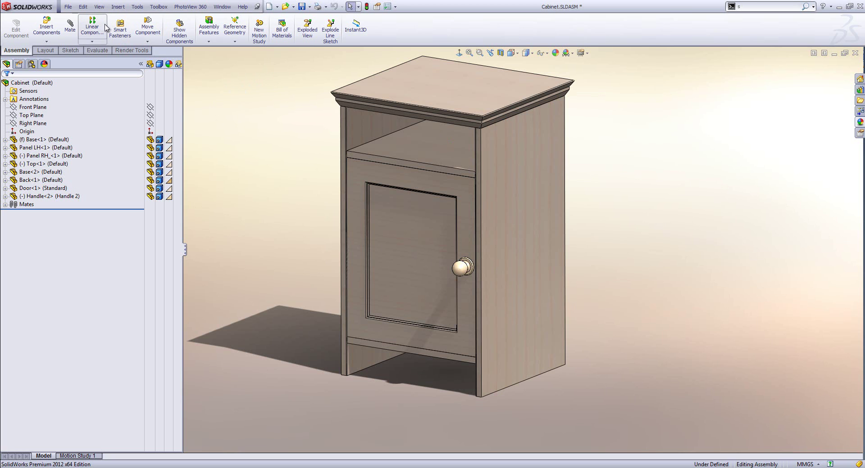
# Create a new part and start a sketch on the Top Plane
pyautogui.click(71, 10)
pyautogui.click(69, 19)
pyautogui.click(452, 318)
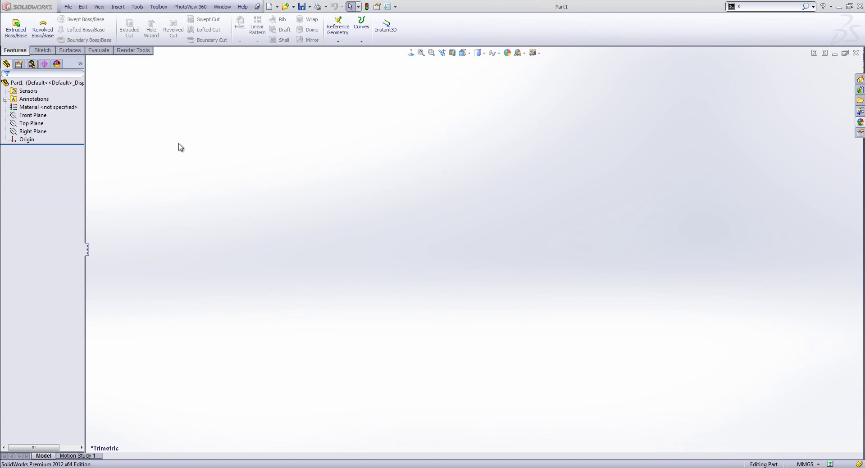
pyautogui.click(42, 117)
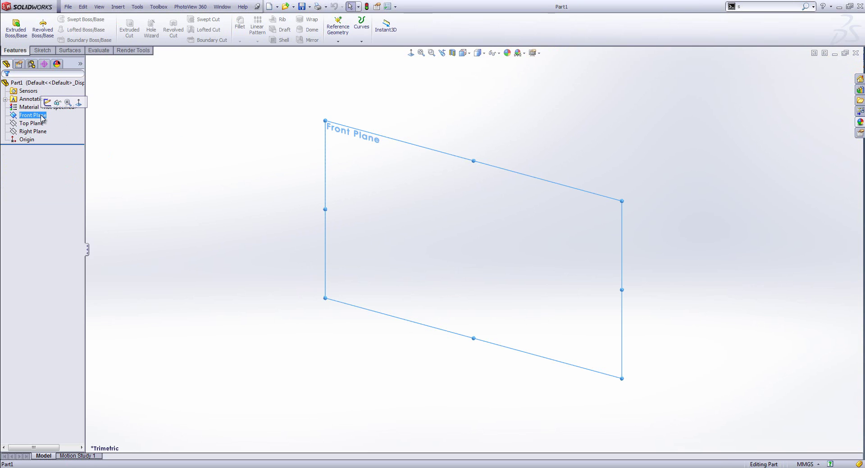
pyautogui.click(42, 124)
pyautogui.click(48, 111)
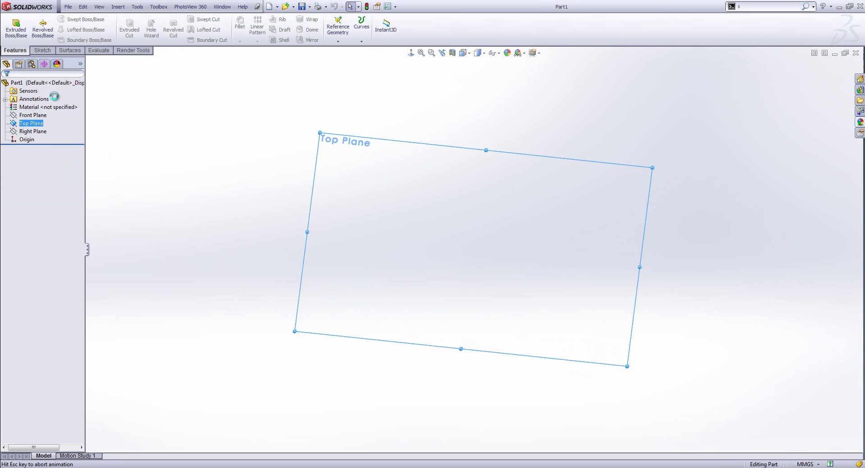
# Sketch a circle of about 67 mm radius centred on the origin and a horizontal line across its full diameter
pyautogui.click(70, 19)
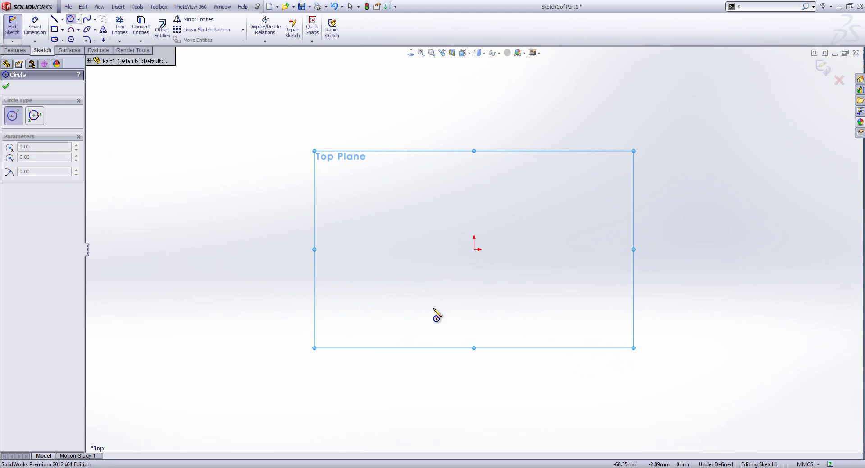
pyautogui.click(474, 249)
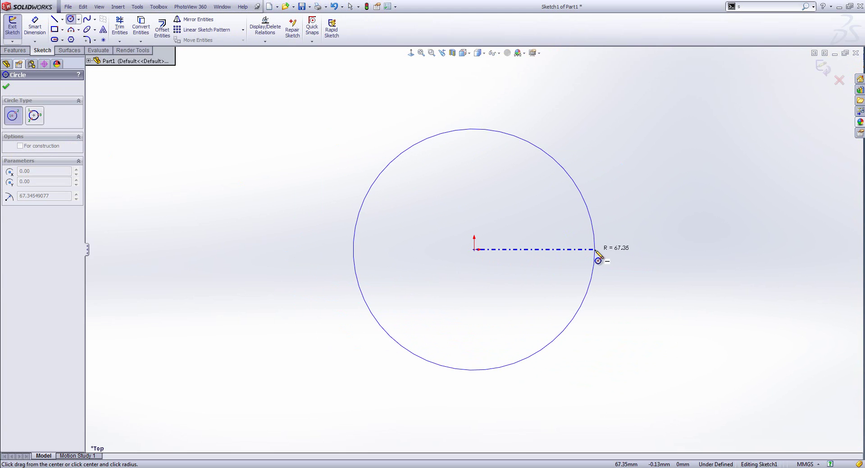
pyautogui.click(596, 255)
pyautogui.click(54, 19)
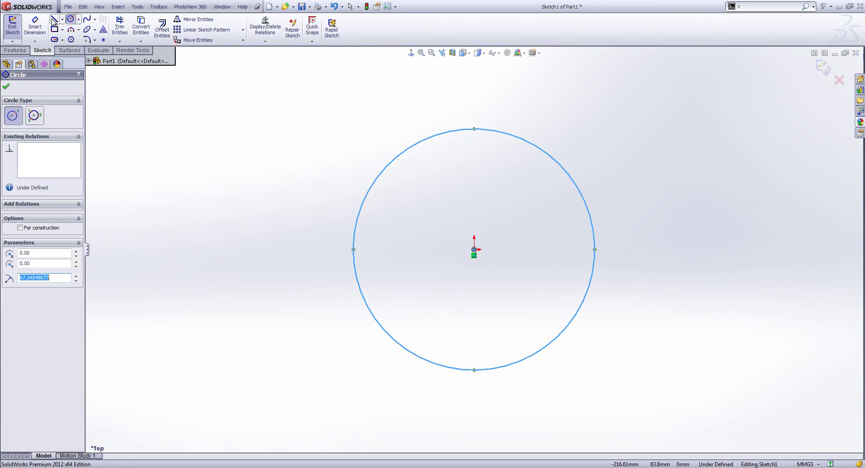
pyautogui.click(353, 250)
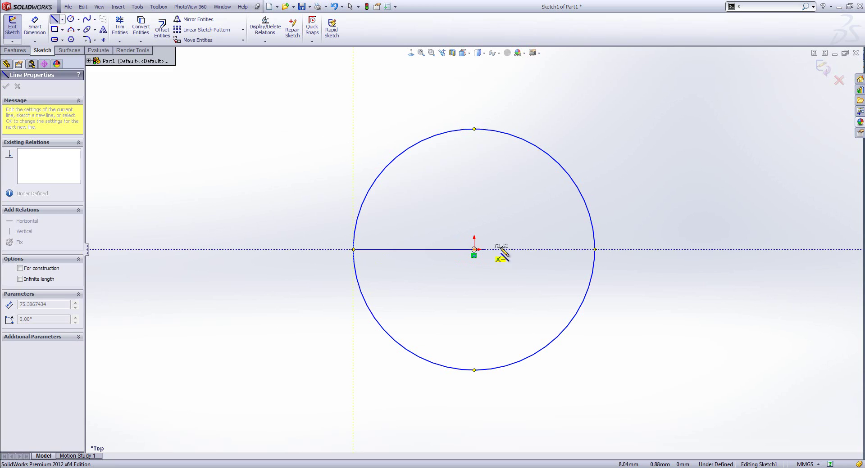
pyautogui.click(595, 250)
pyautogui.press('Escape')
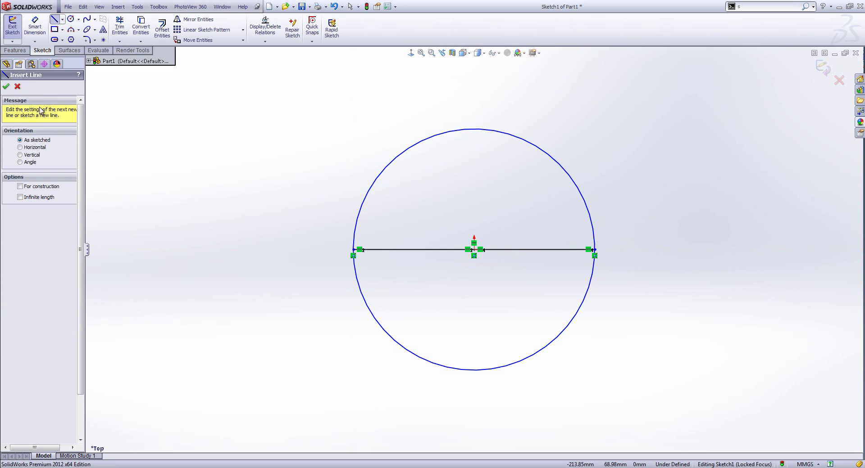
# Trim away the circle's lower half and dimension the remaining arc with a 60 mm radius
pyautogui.click(119, 27)
pyautogui.moveTo(604, 326); pyautogui.dragTo(519, 299)
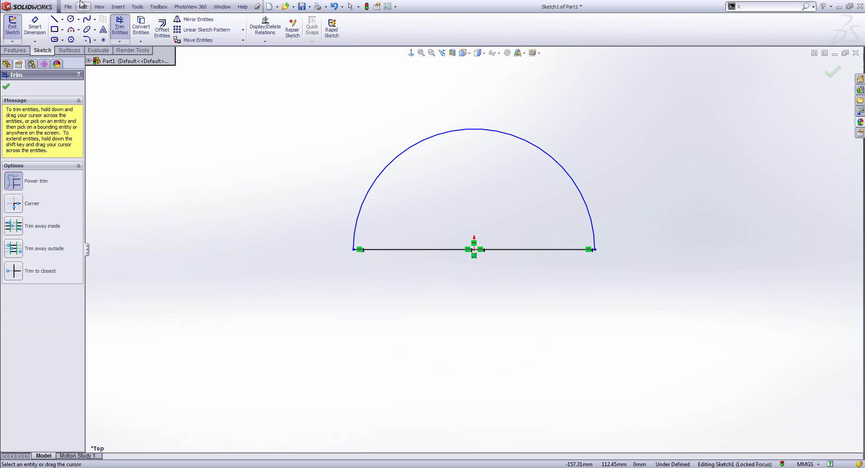
pyautogui.click(45, 26)
pyautogui.click(566, 169)
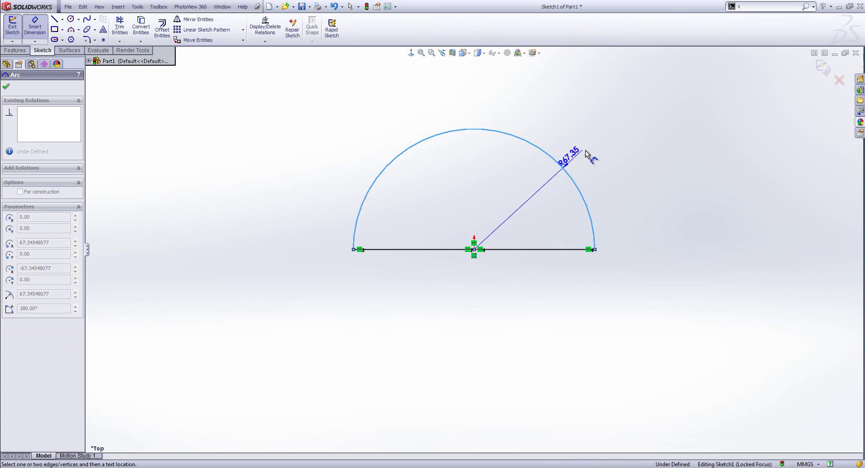
pyautogui.click(630, 128)
pyautogui.write('60')
pyautogui.press('Return')
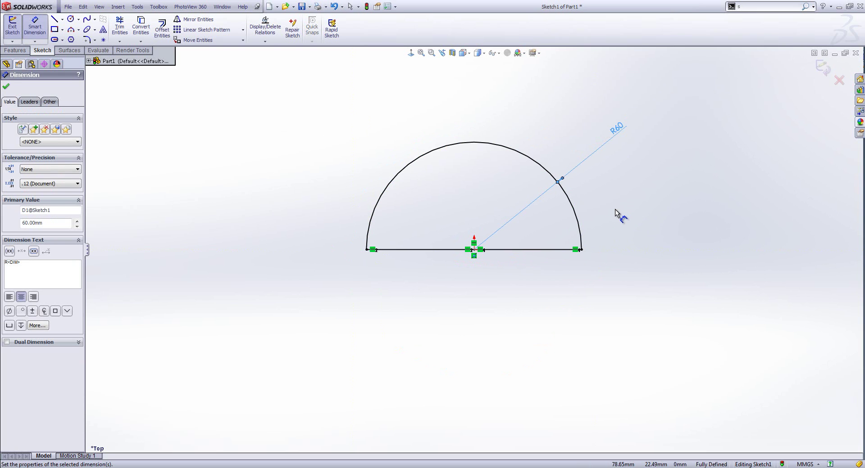
pyautogui.press('Escape')
pyautogui.scroll(-1, 609, 216)
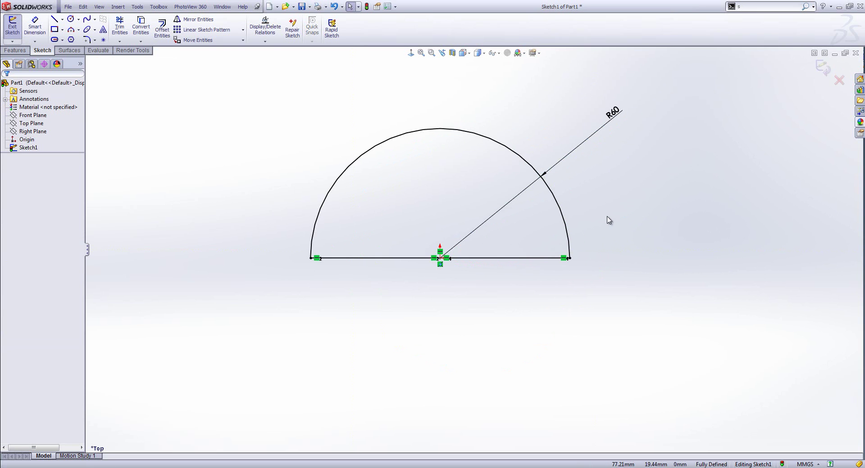
# Finish the sketch and revolve the half-circle profile 90 degrees about its straight line
pyautogui.click(821, 66)
pyautogui.click(42, 29)
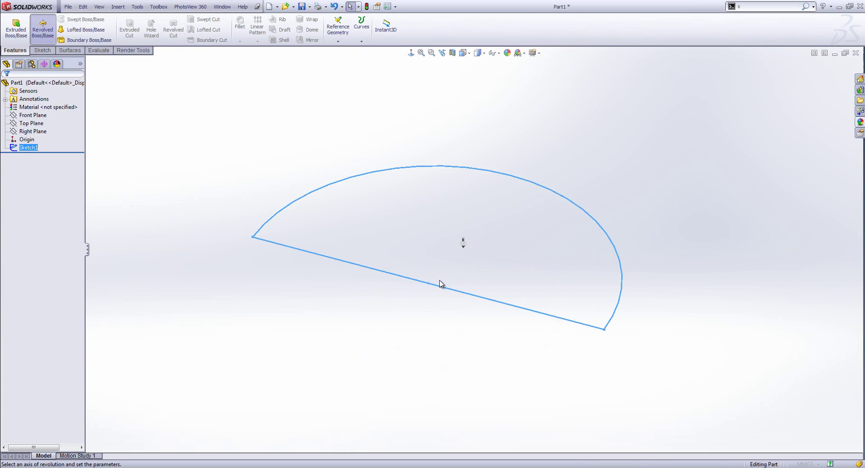
pyautogui.click(457, 296)
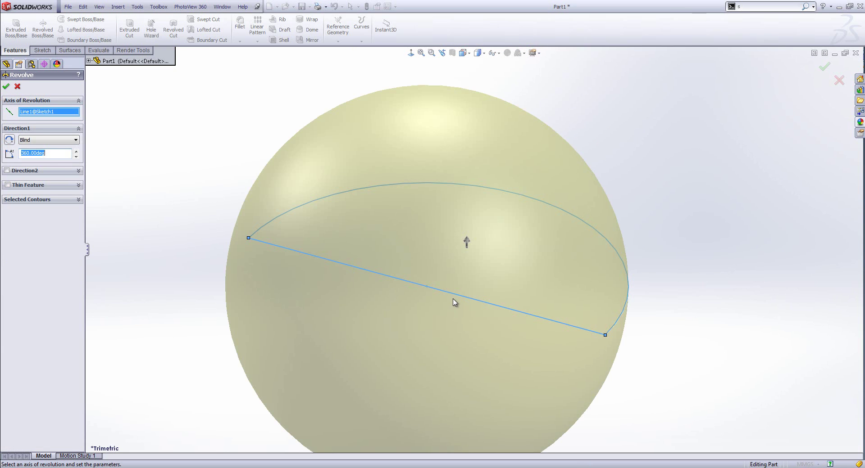
pyautogui.write('90')
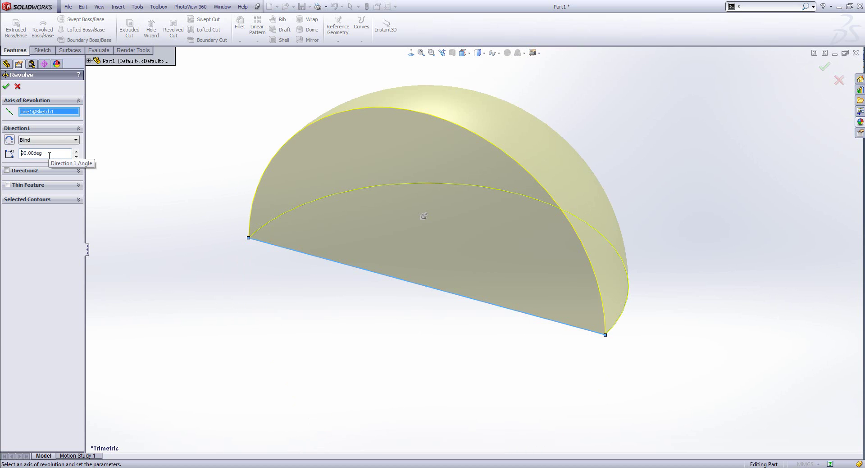
pyautogui.click(6, 88)
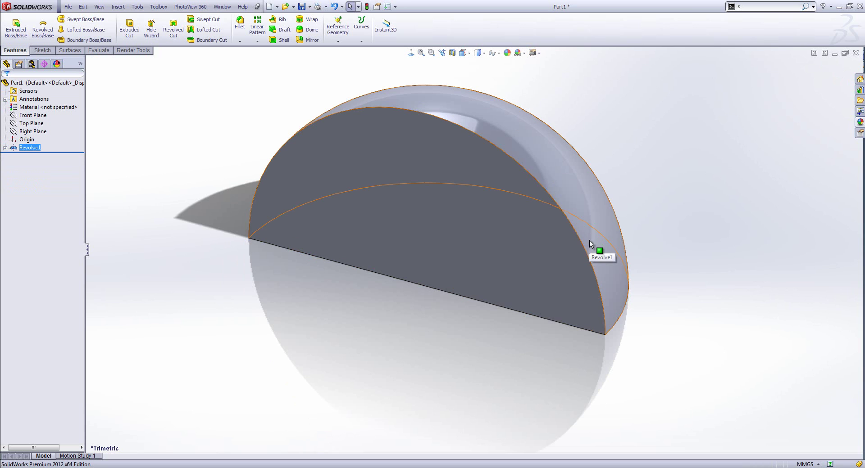
# Shell the revolved body to a 2 mm wall thickness, removing the flat semicircular front face
pyautogui.click(463, 212)
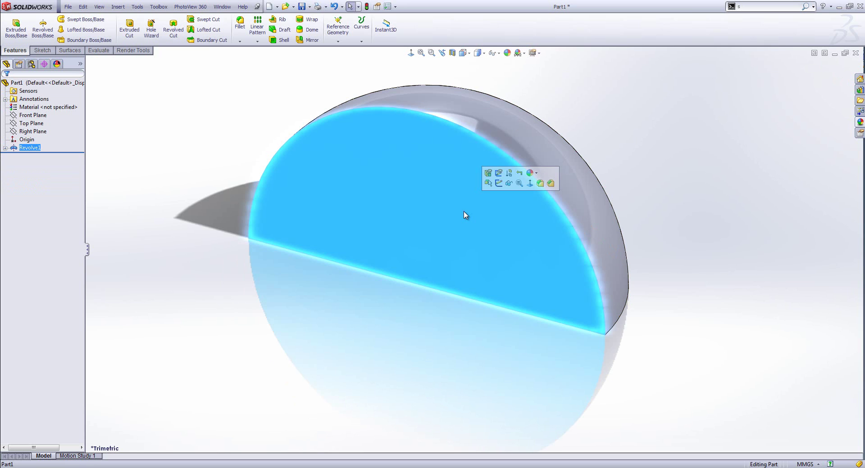
pyautogui.click(281, 40)
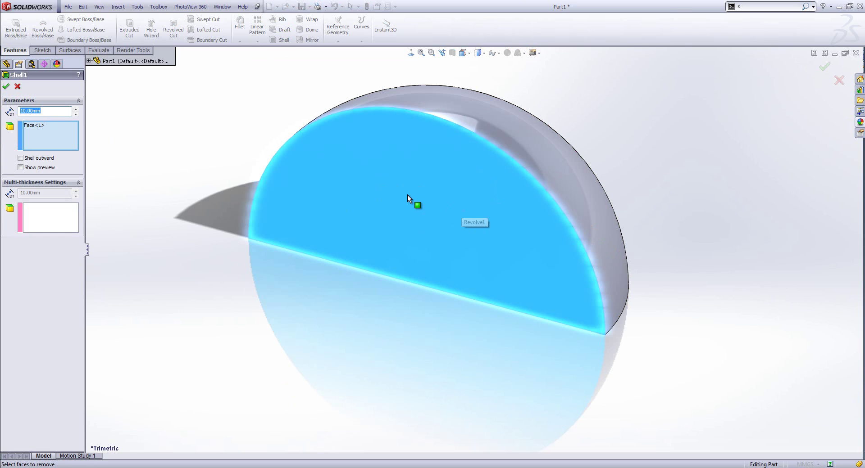
pyautogui.write('2')
pyautogui.press('Return')
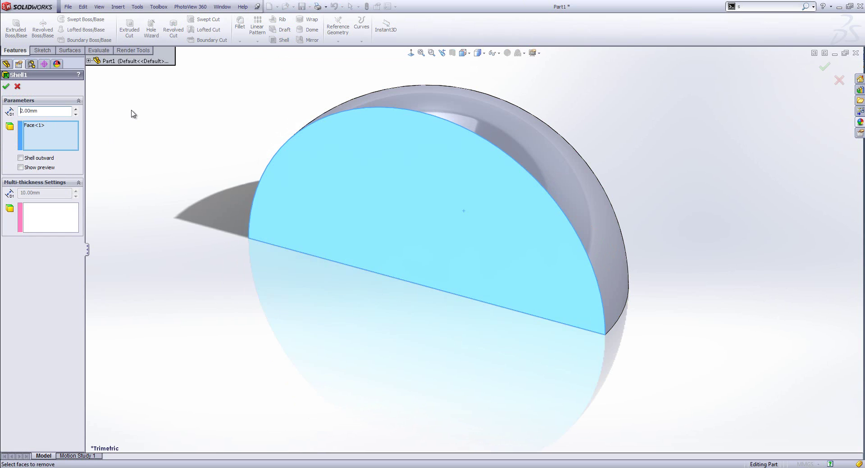
pyautogui.click(7, 88)
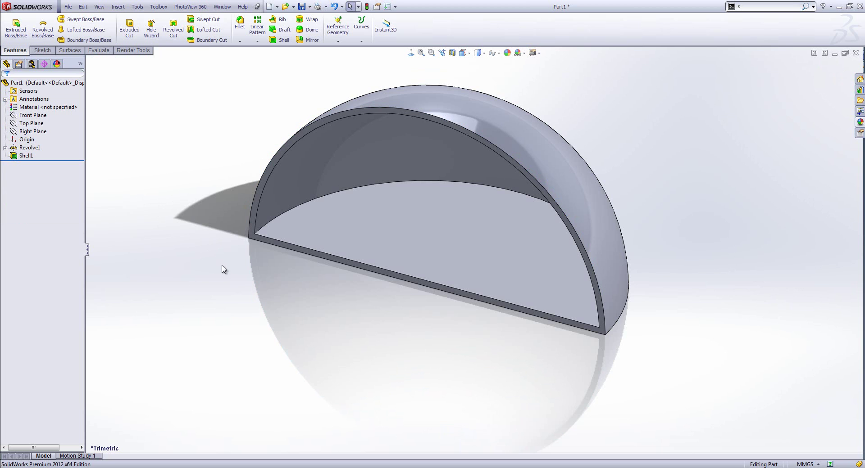
# Place an M6 ANSI Metric flat head countersunk hole, Through All, on the inner flat face and align its centre vertically with the origin
pyautogui.click(464, 250)
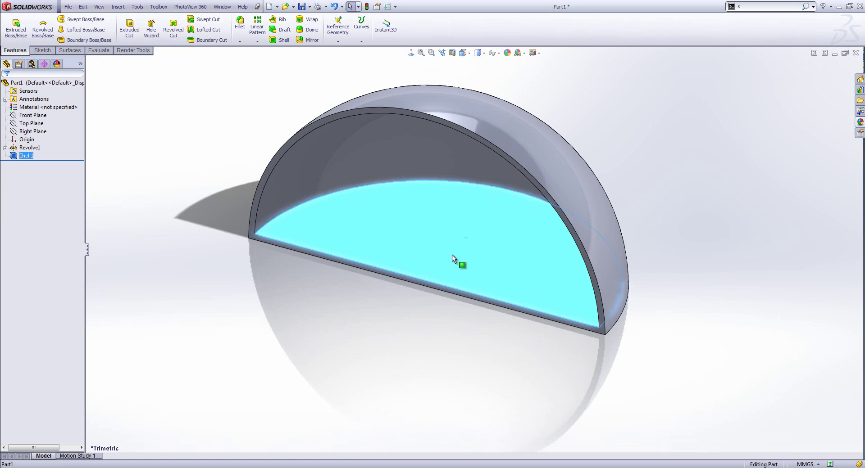
pyautogui.click(150, 29)
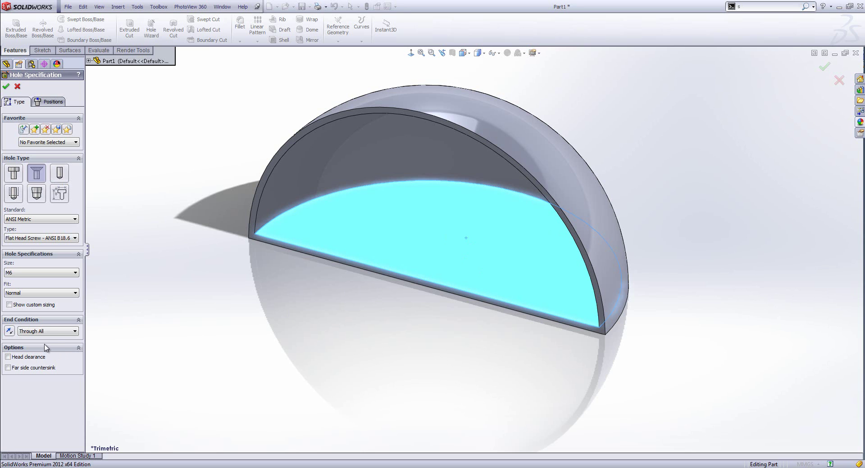
pyautogui.click(50, 102)
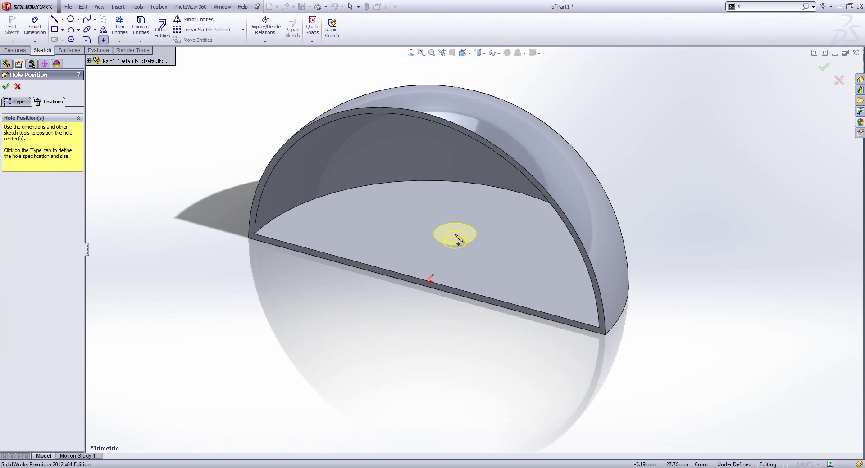
pyautogui.click(467, 240)
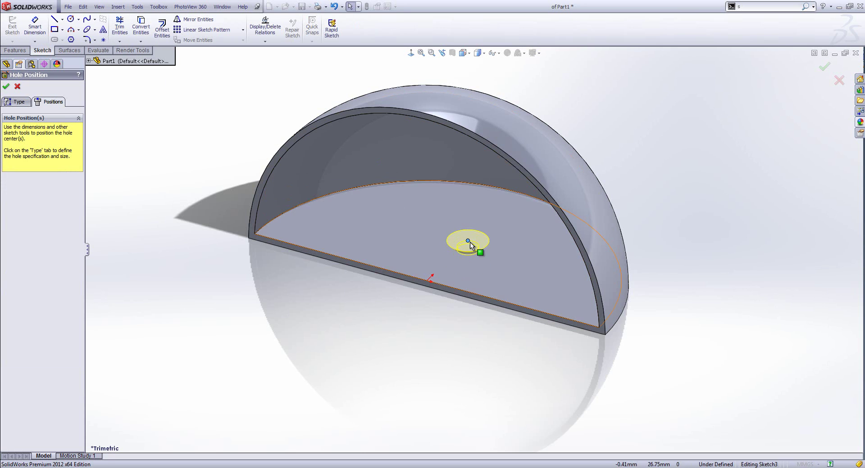
pyautogui.keyDown('ctrl'); pyautogui.click(427, 287); pyautogui.keyUp('ctrl')
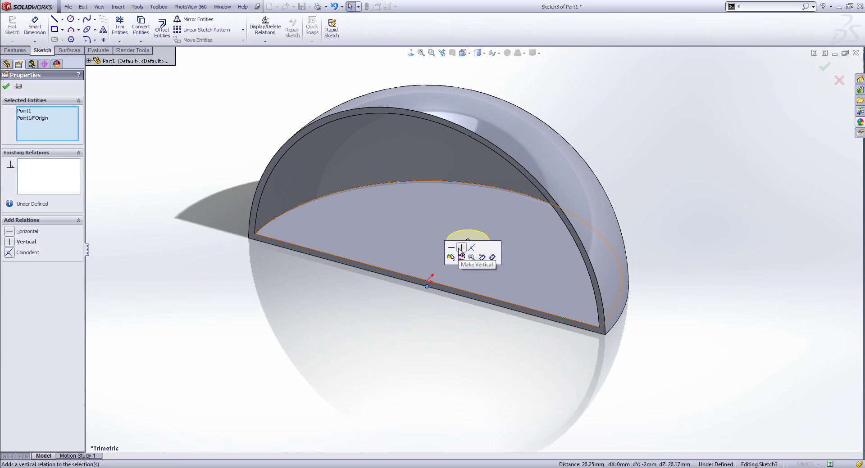
pyautogui.click(458, 251)
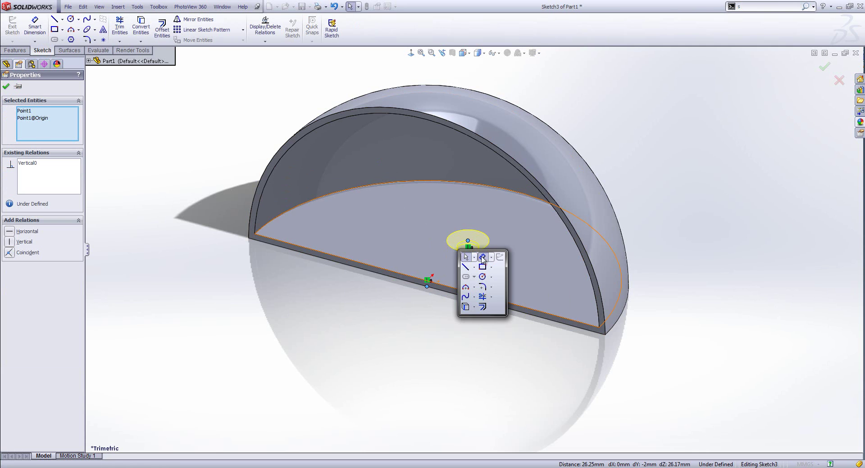
# Dimension the hole centre 15 mm from the origin and complete the countersunk hole
pyautogui.press('d')
pyautogui.click(468, 242)
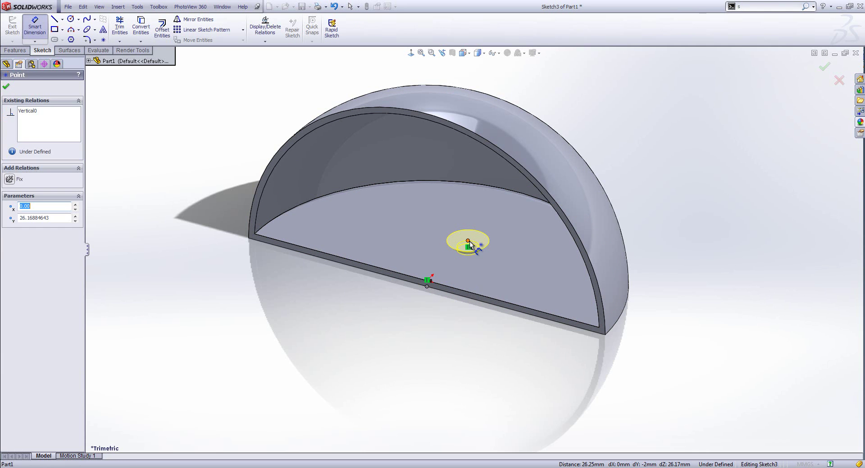
pyautogui.click(427, 286)
pyautogui.click(480, 276)
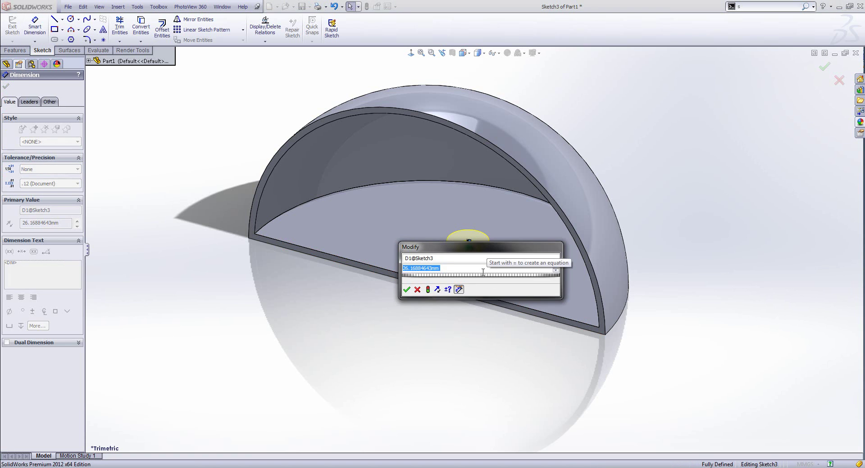
pyautogui.write('15')
pyautogui.press('Return')
pyautogui.press('Escape')
pyautogui.moveTo(454, 288); pyautogui.dragTo(453, 340, button='middle')
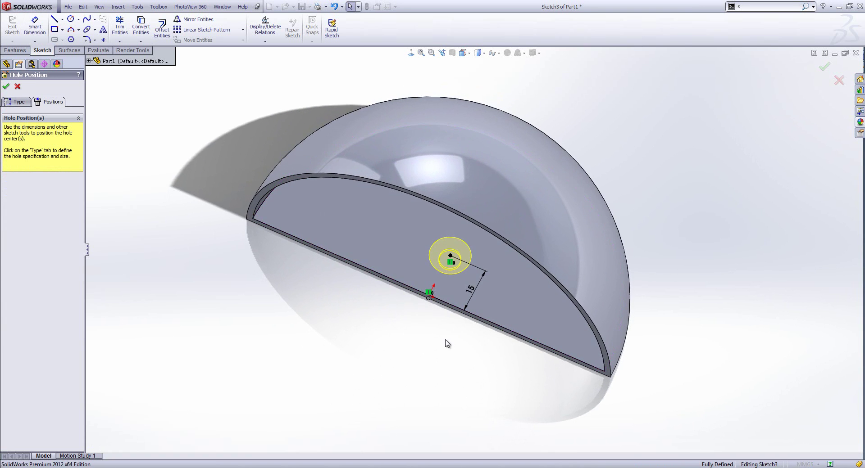
pyautogui.click(830, 68)
# Set the revolved body's arc radius to 30 mm and rebuild the part
pyautogui.click(563, 198)
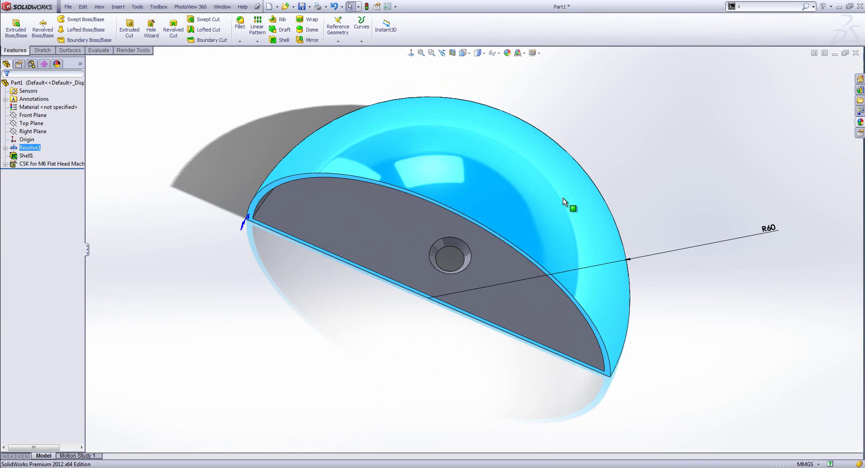
pyautogui.moveTo(520, 188); pyautogui.dragTo(563, 200, button='middle')
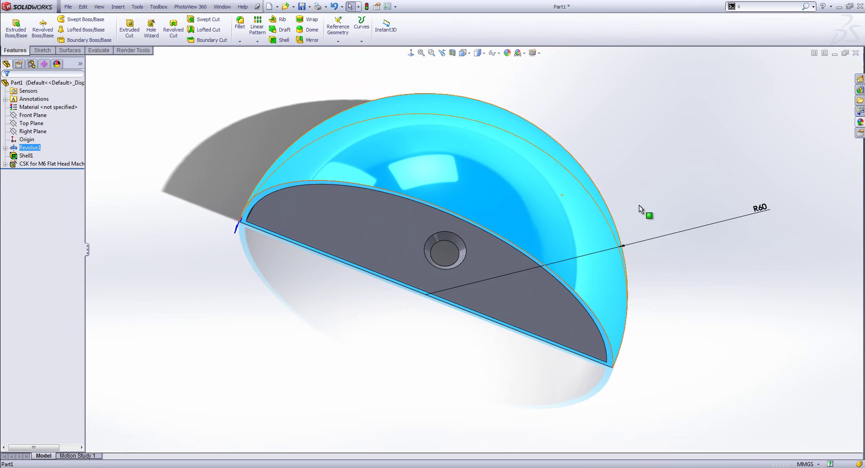
pyautogui.doubleClick(760, 208)
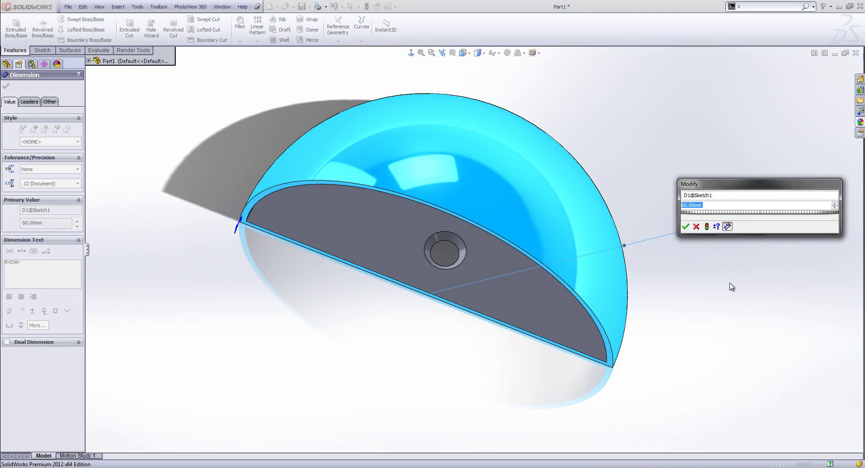
pyautogui.write('30')
pyautogui.click(706, 226)
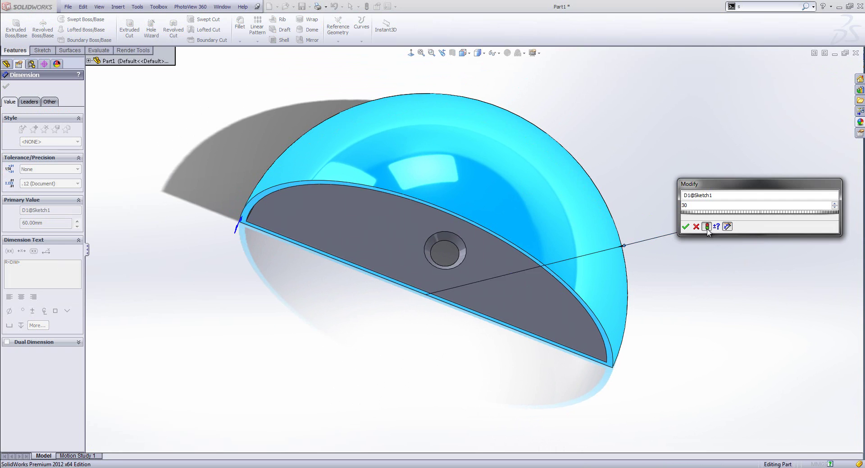
pyautogui.click(685, 226)
pyautogui.moveTo(546, 296); pyautogui.dragTo(478, 237, button='middle')
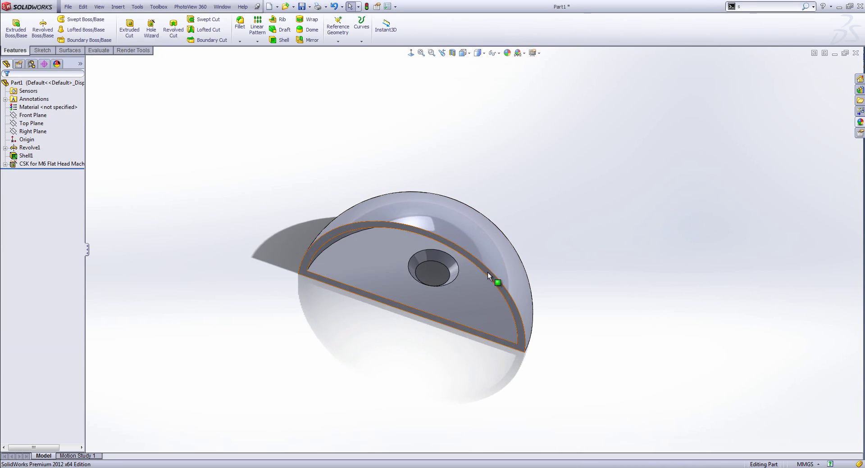
# Save the new part as Cup Handle in the Configs Start folder
pyautogui.click(302, 7)
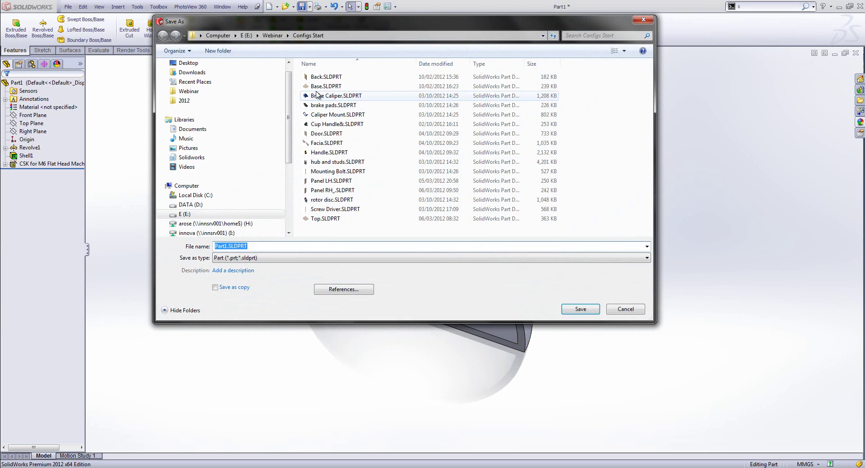
pyautogui.click(227, 246)
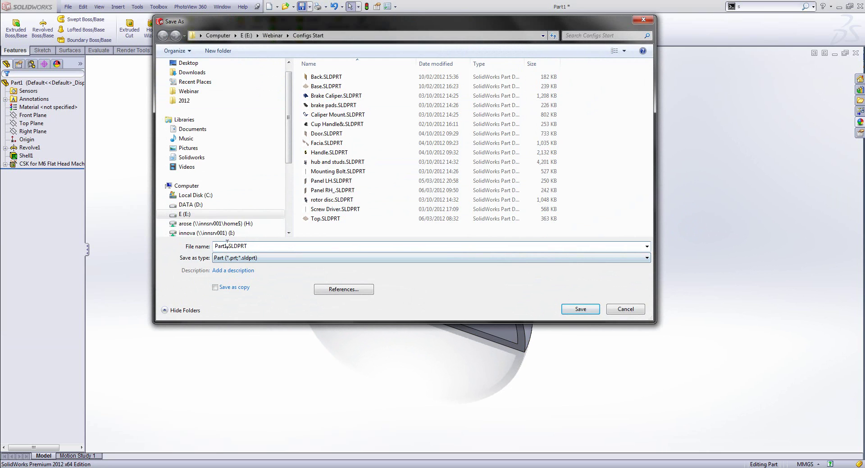
pyautogui.doubleClick(227, 246)
pyautogui.write('Cup')
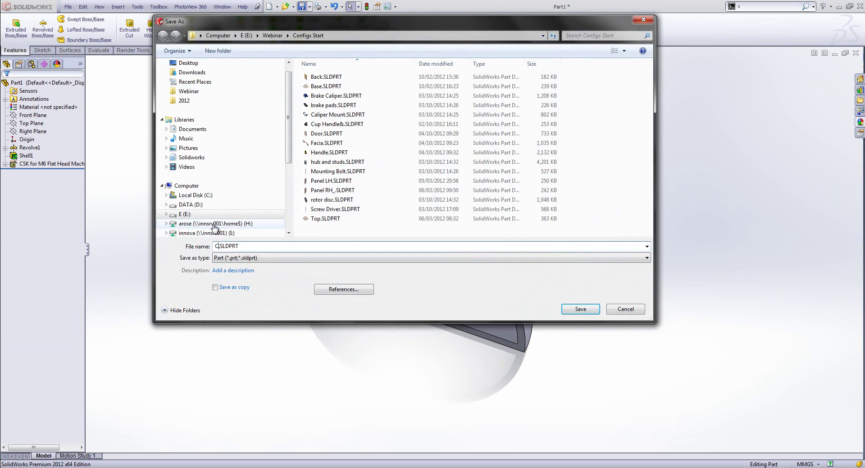
pyautogui.write(' Handle')
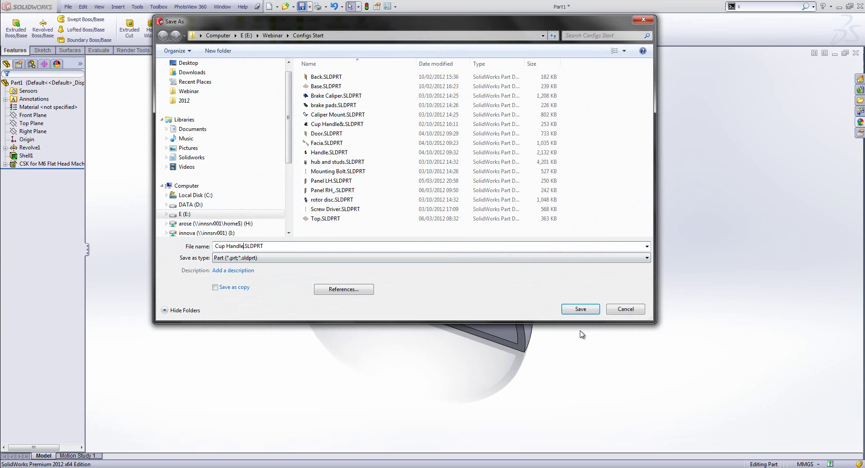
pyautogui.click(582, 310)
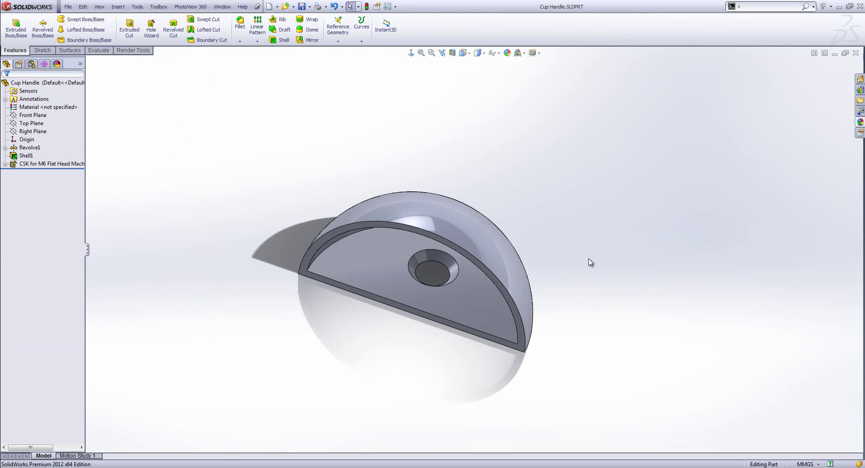
# Return to the Cabinet assembly and insert the Cup Handle part beside the cabinet
pyautogui.click(844, 54)
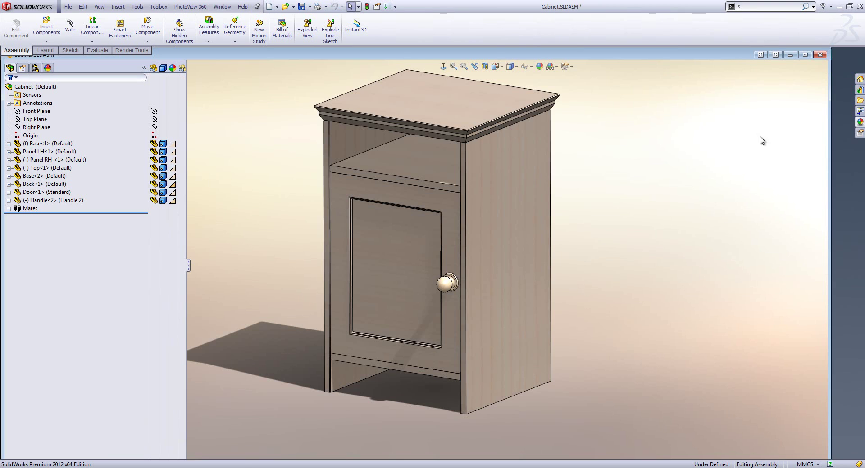
pyautogui.click(805, 55)
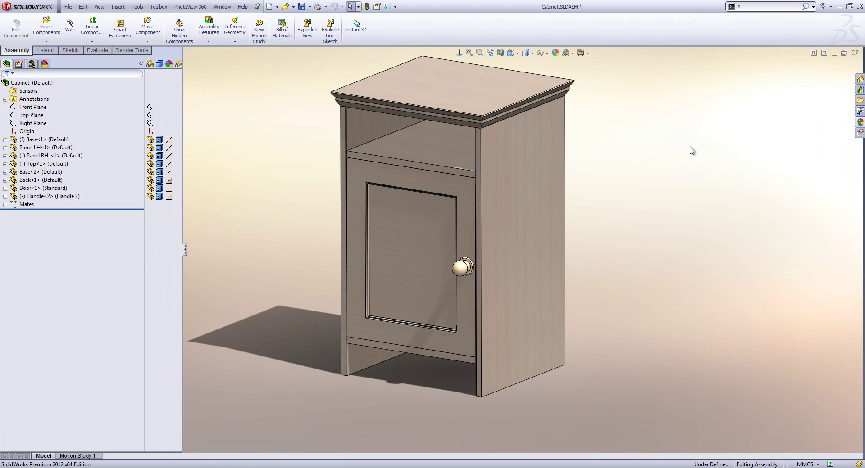
pyautogui.click(47, 29)
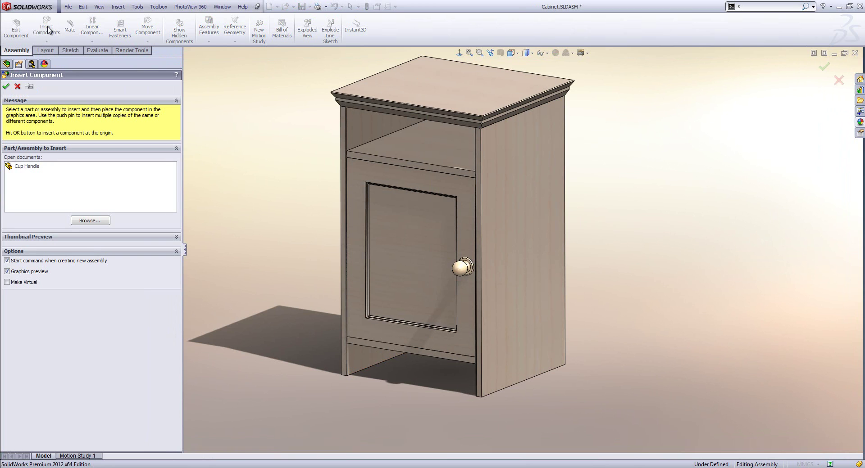
pyautogui.click(25, 167)
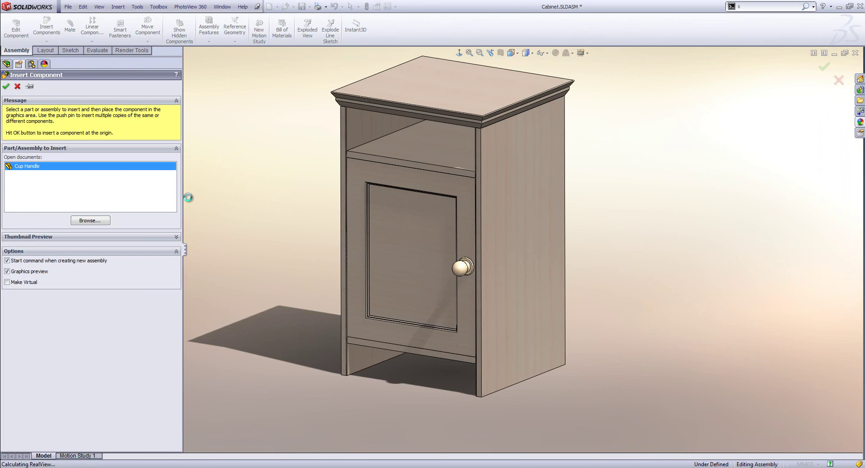
pyautogui.click(598, 251)
# Hide the round knob handle on the door to expose its mounting hole
pyautogui.scroll(5, 586, 266)
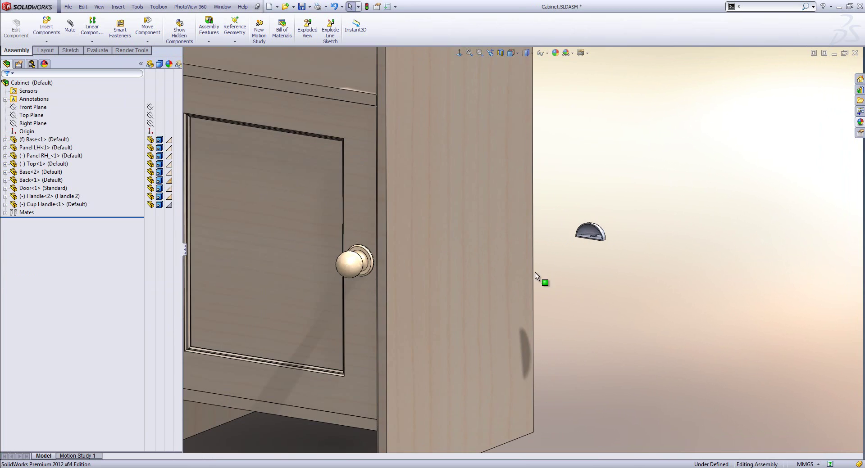
pyautogui.rightClick(343, 264)
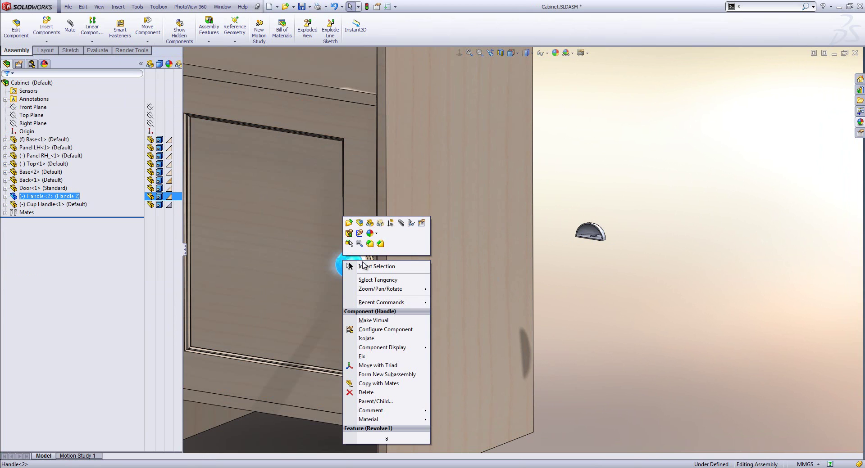
pyautogui.click(369, 224)
# Add a coincident mate between the cup handle's flat back face and the door's front face
pyautogui.moveTo(582, 279); pyautogui.dragTo(584, 199, button='middle')
pyautogui.click(583, 198)
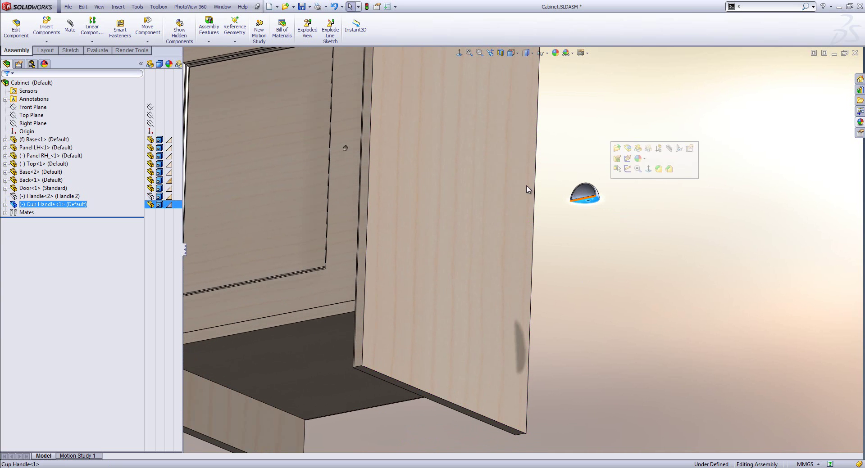
pyautogui.keyDown('ctrl'); pyautogui.click(342, 123); pyautogui.keyUp('ctrl')
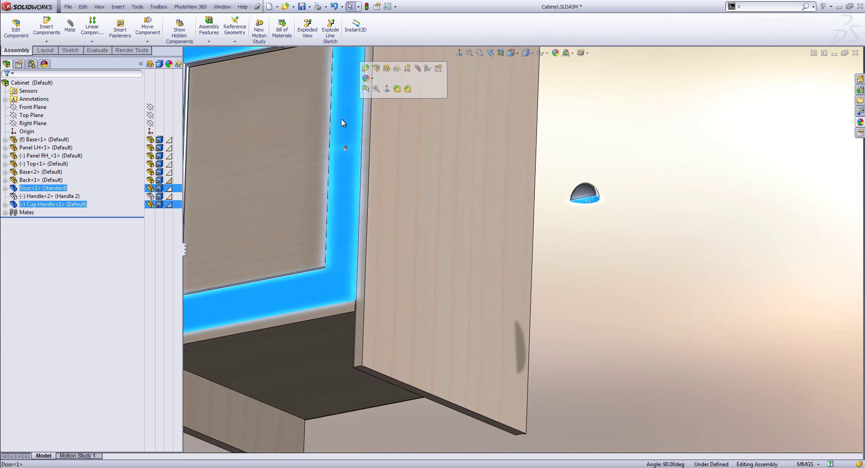
pyautogui.click(417, 69)
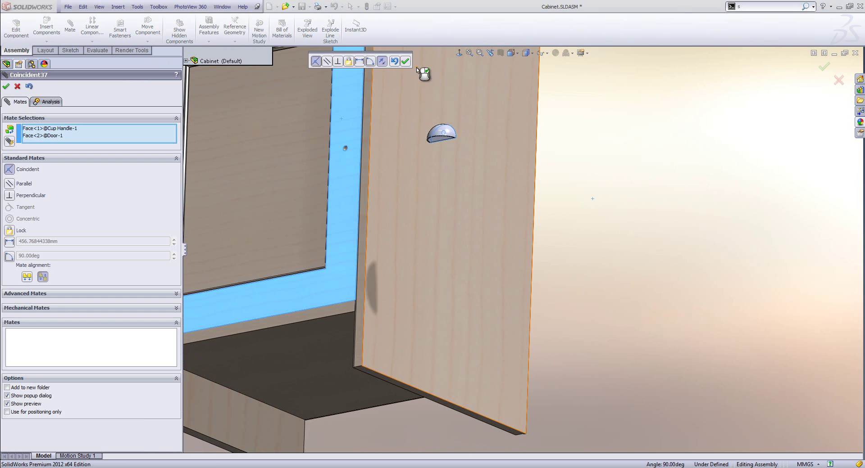
pyautogui.click(405, 62)
# Add a concentric mate between the door's handle hole and the cup handle's countersunk hole
pyautogui.scroll(-5, 387, 167)
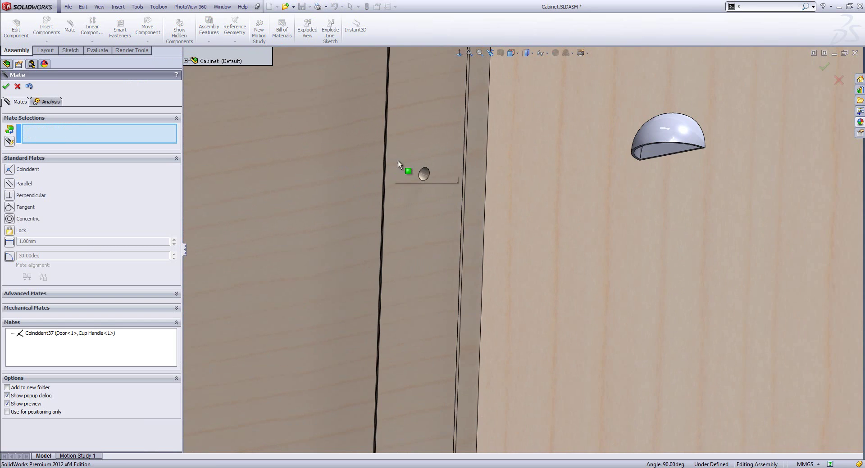
pyautogui.click(423, 176)
pyautogui.scroll(-3, 666, 153)
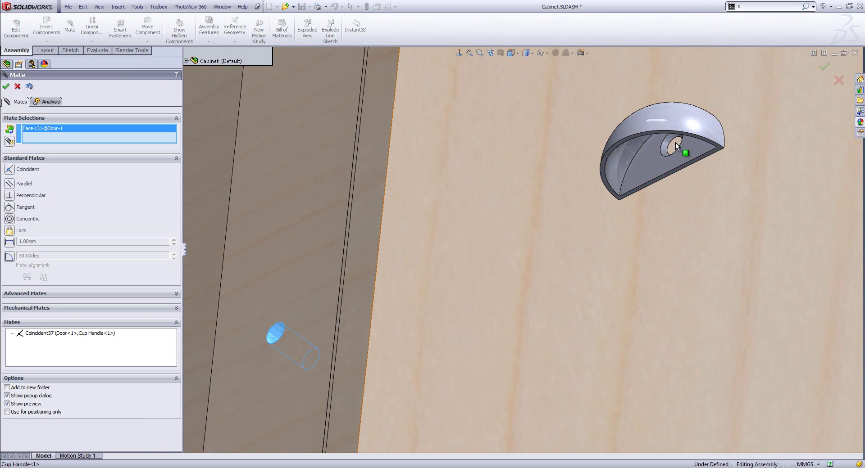
pyautogui.click(675, 143)
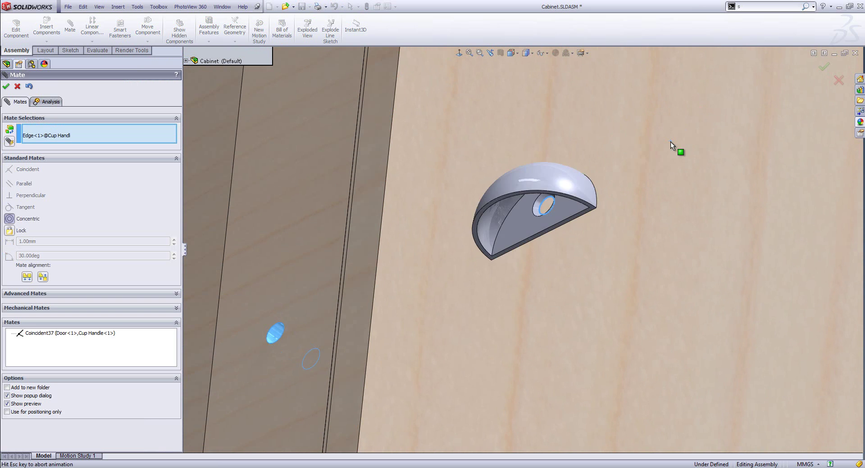
pyautogui.press('Return')
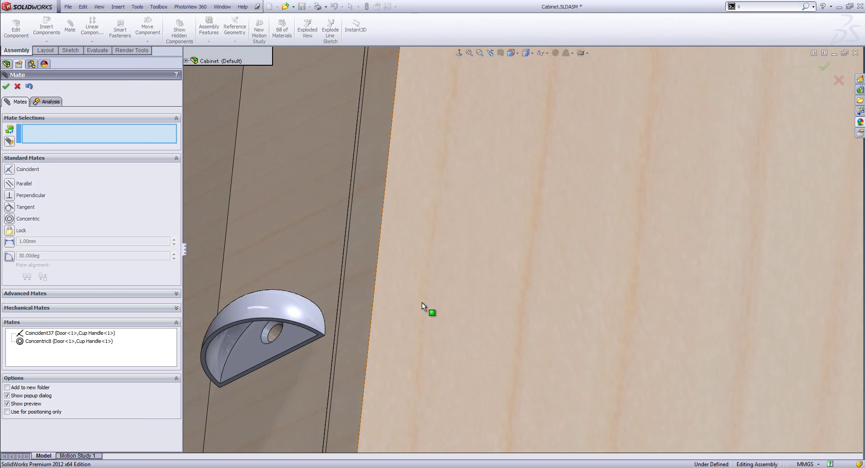
# Add a parallel mate between the cup handle's open rim face and the underside of the cabinet base, and finish mating
pyautogui.click(321, 336)
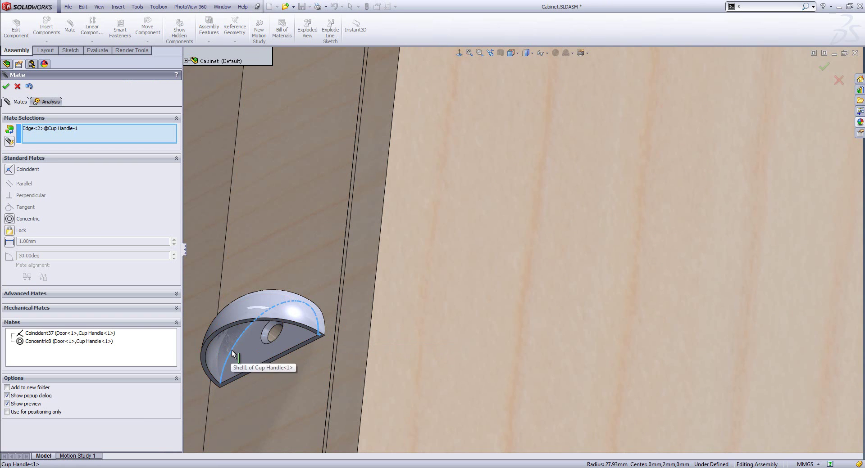
pyautogui.click(323, 345)
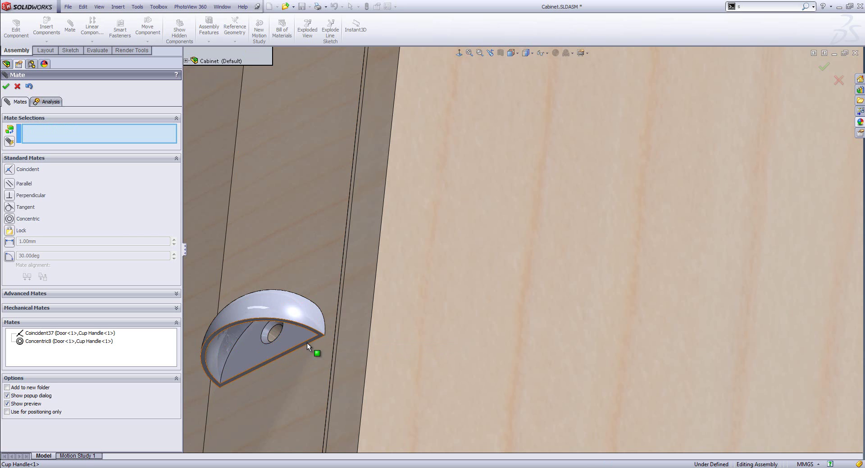
pyautogui.click(306, 342)
pyautogui.scroll(5, 413, 292)
pyautogui.moveTo(430, 342); pyautogui.dragTo(465, 382, button='middle')
pyautogui.click(466, 378)
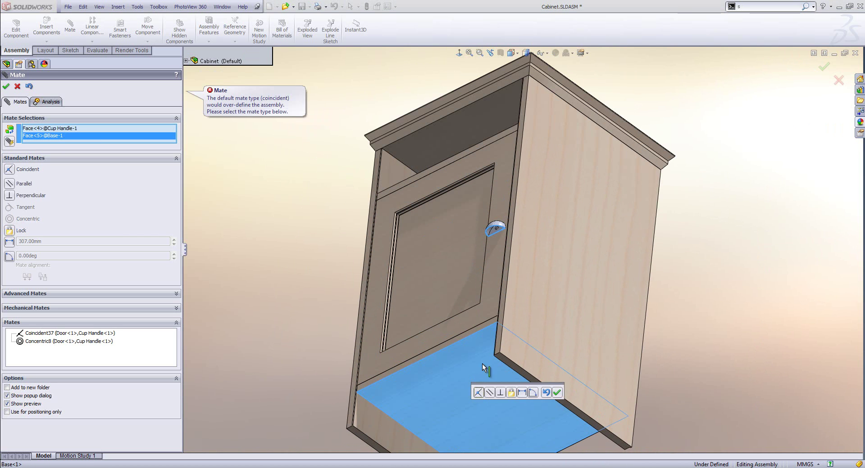
pyautogui.click(489, 393)
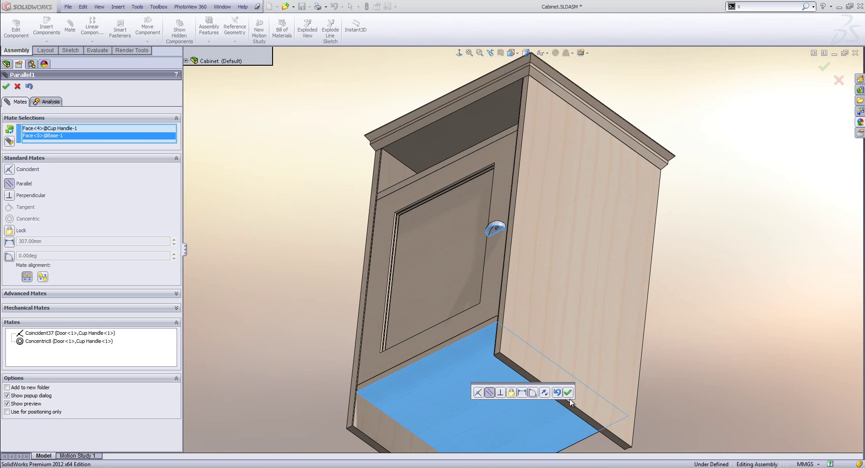
pyautogui.click(568, 393)
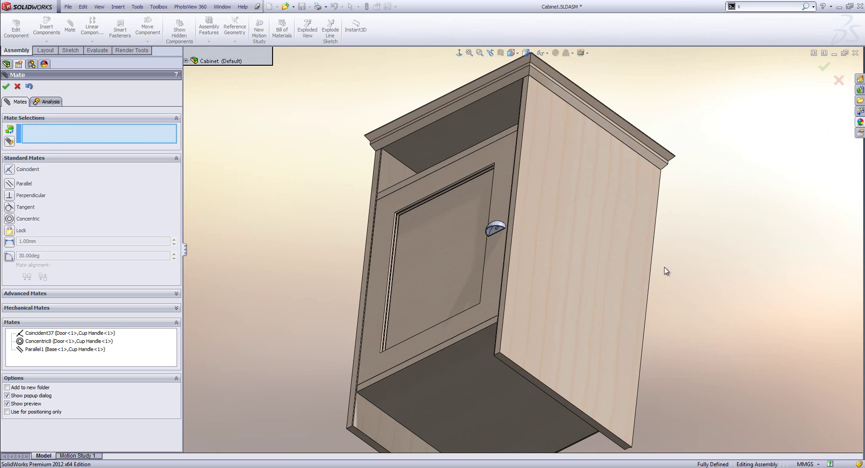
pyautogui.moveTo(666, 270); pyautogui.dragTo(585, 348, button='middle')
pyautogui.click(824, 67)
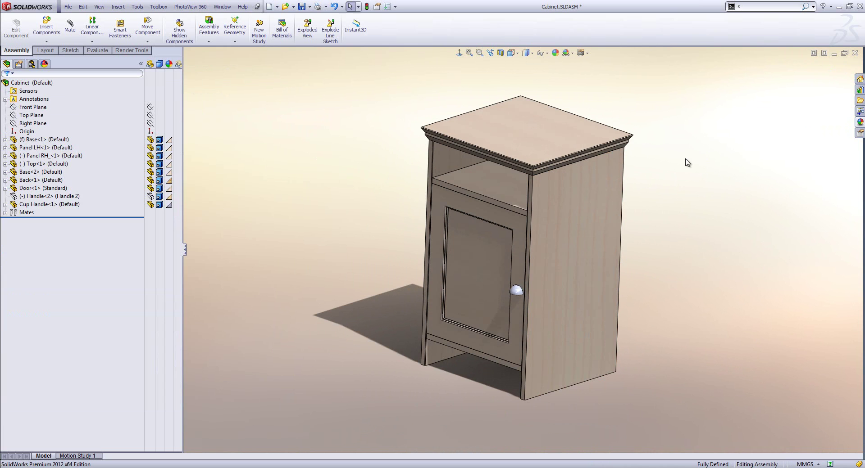
# Show the hidden round knob handle again and clear the selection
pyautogui.scroll(-2, 635, 214)
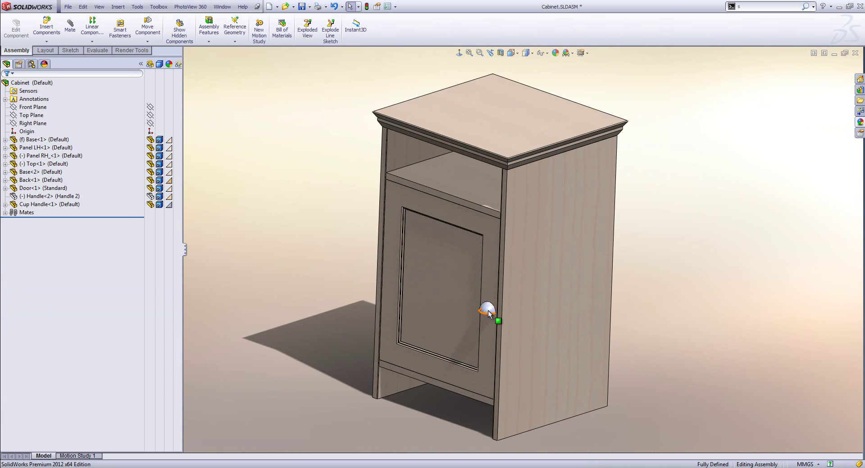
pyautogui.rightClick(45, 196)
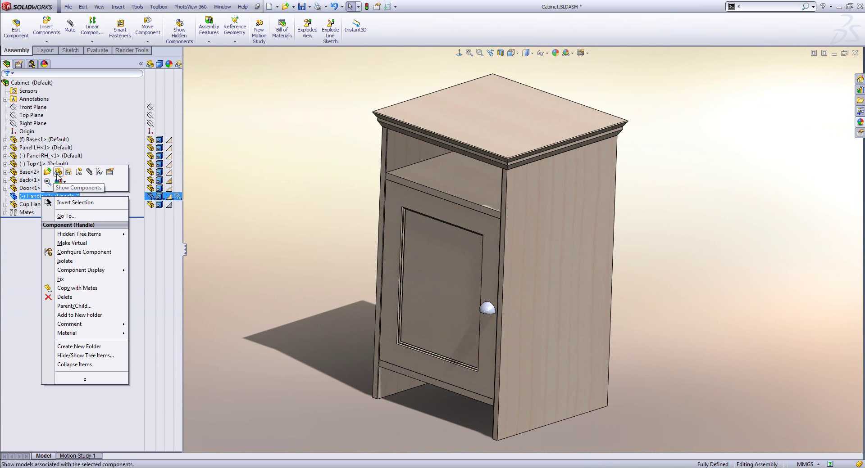
pyautogui.click(62, 176)
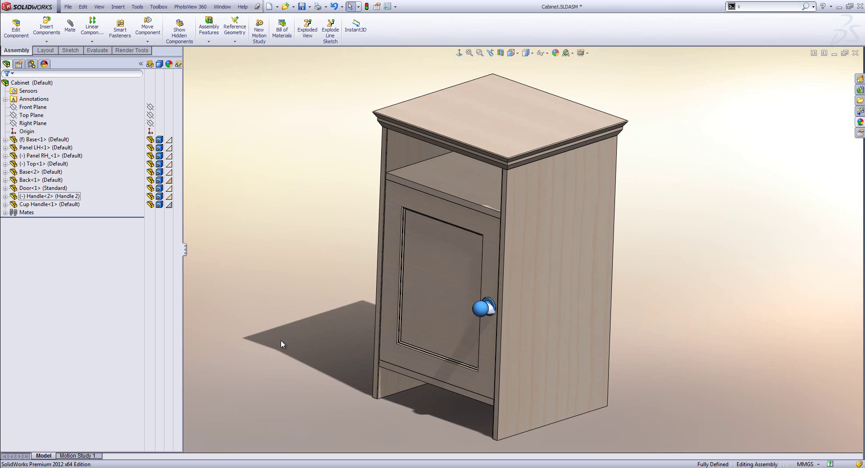
pyautogui.click(40, 189)
pyautogui.click(232, 228)
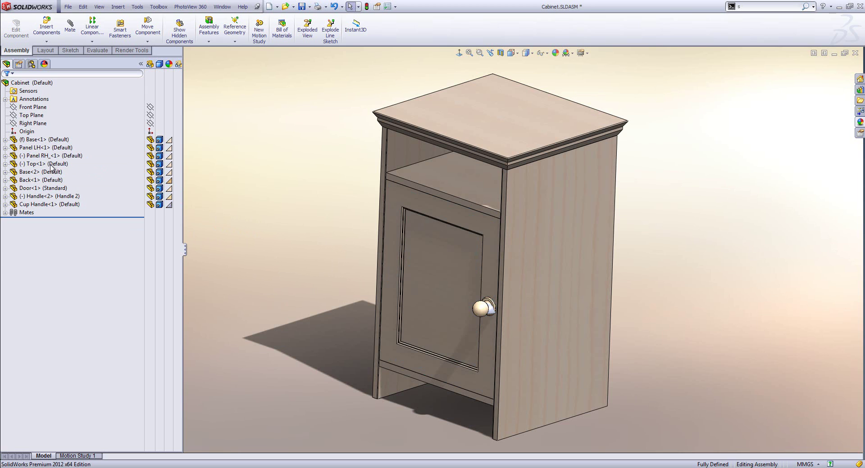
# Open the configuration table for the Cup Handle component and add the round Handle and the Door components to it
pyautogui.rightClick(44, 207)
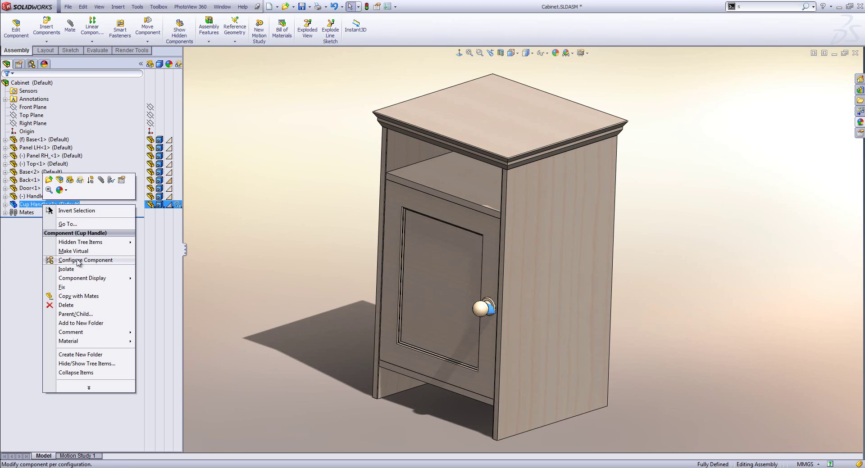
pyautogui.click(107, 261)
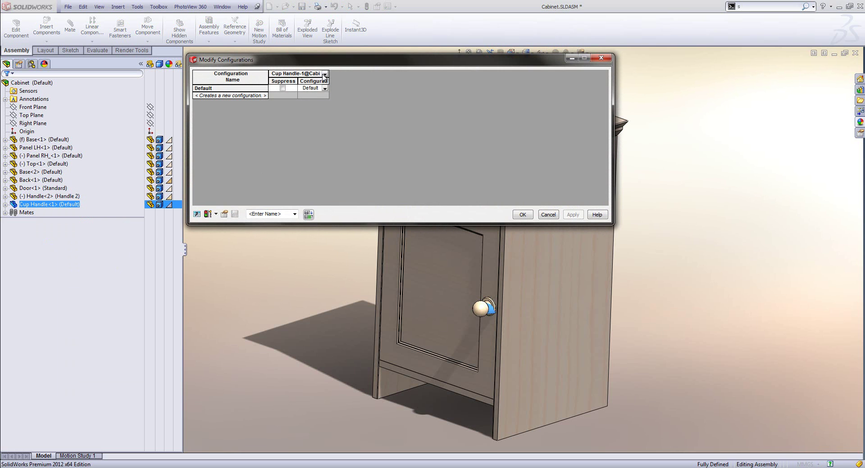
pyautogui.click(324, 89)
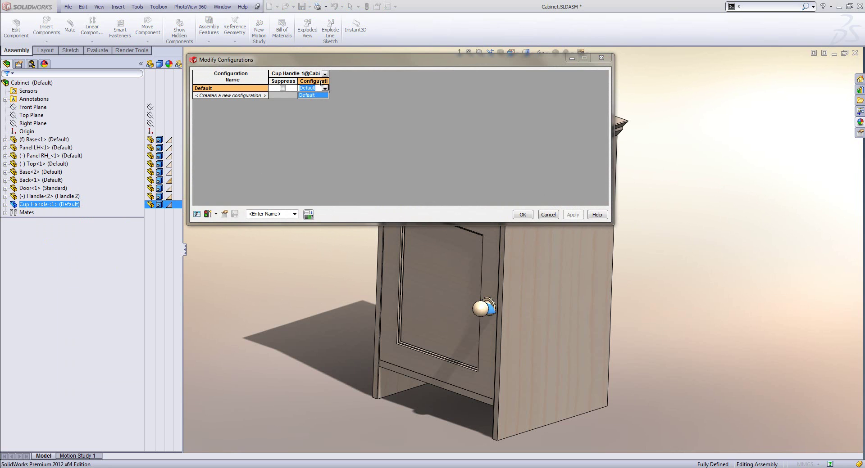
pyautogui.click(325, 89)
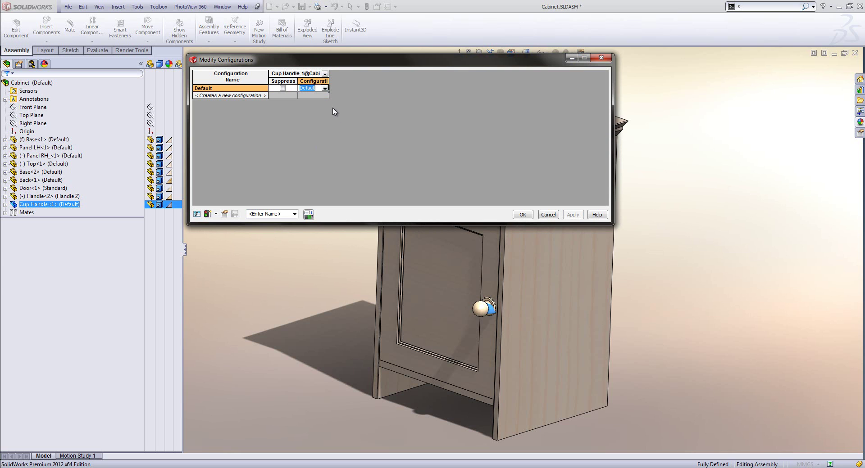
pyautogui.click(480, 309)
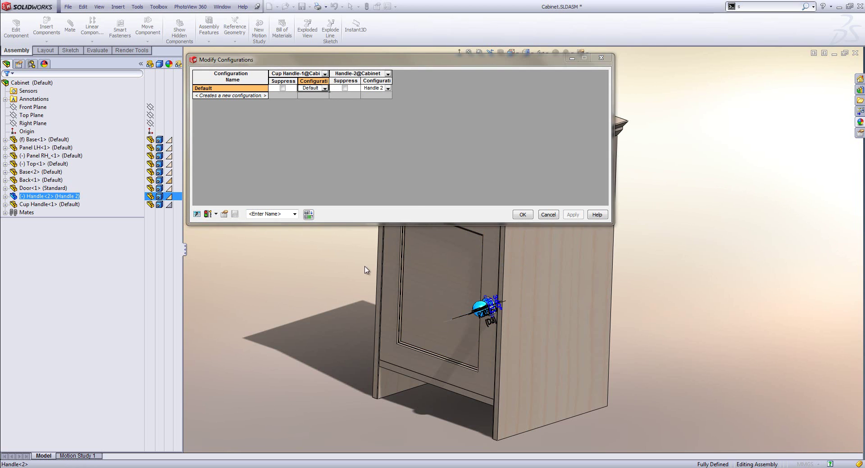
pyautogui.click(390, 141)
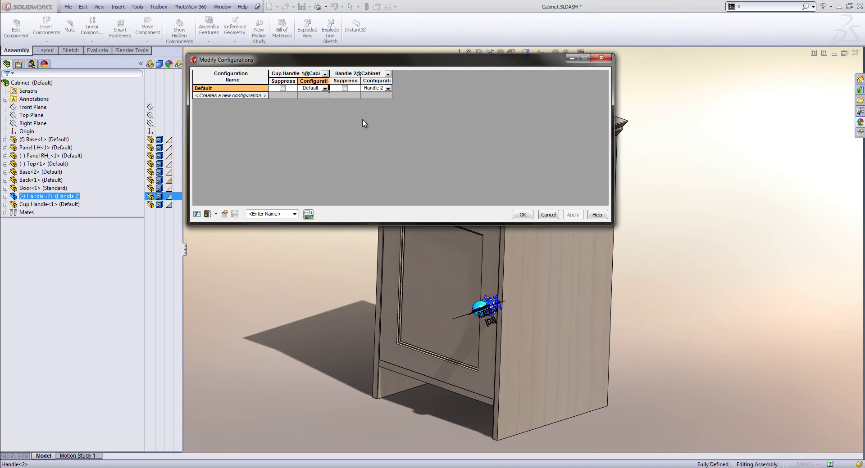
pyautogui.click(442, 279)
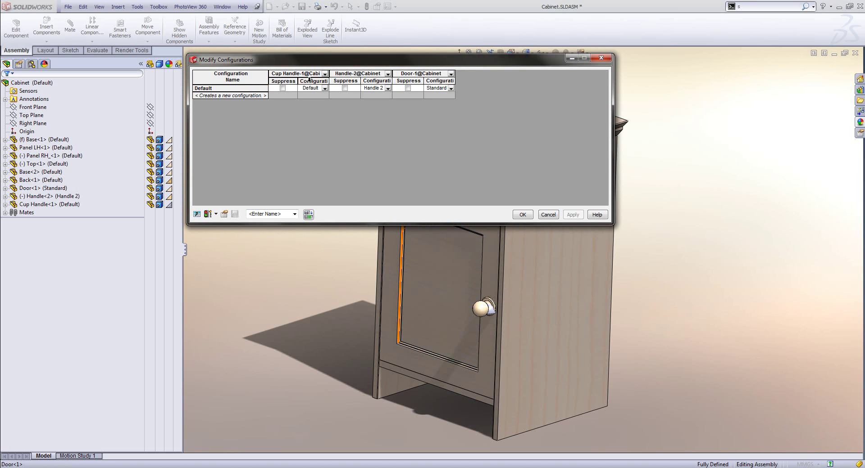
# Remove the Cup Handle's configuration column and the Door's suppress column from the configuration table, keeping the Door on Standard
pyautogui.rightClick(310, 81)
pyautogui.click(333, 84)
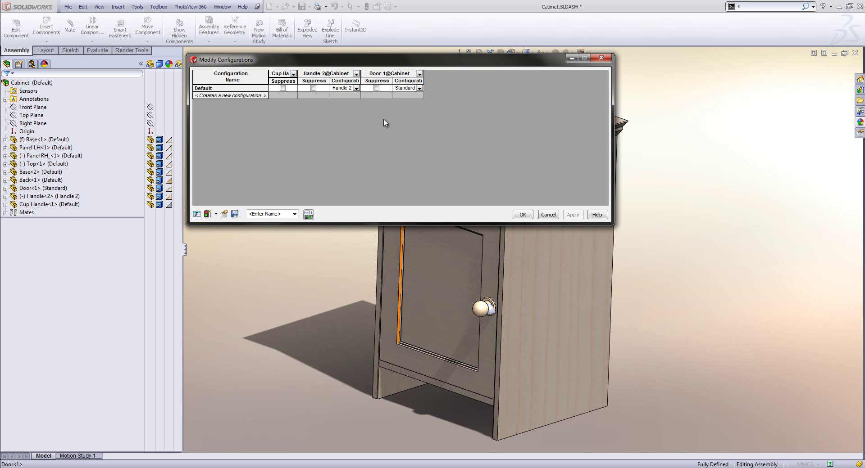
pyautogui.click(419, 89)
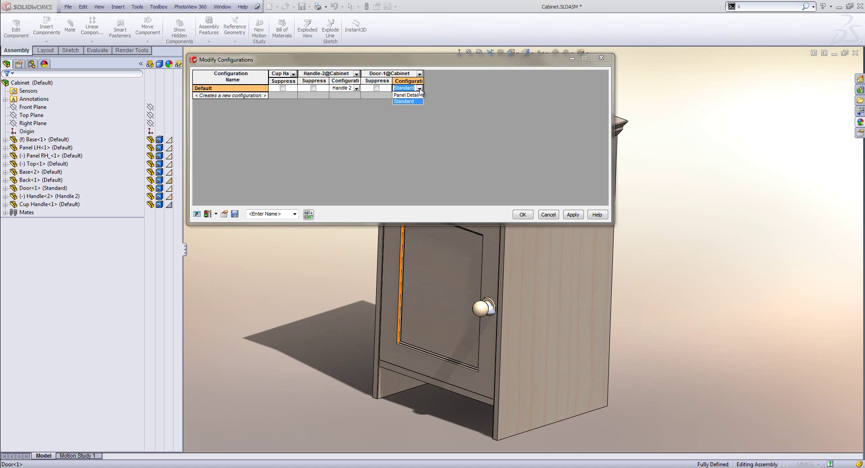
pyautogui.click(406, 101)
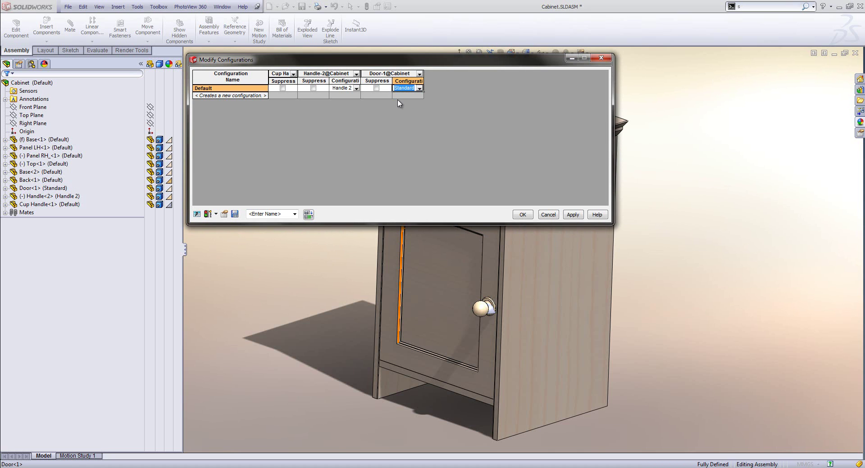
pyautogui.rightClick(381, 79)
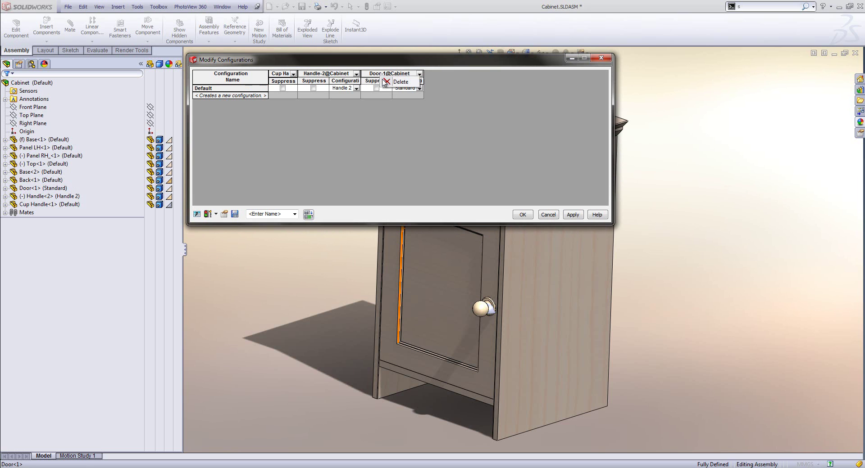
pyautogui.click(399, 85)
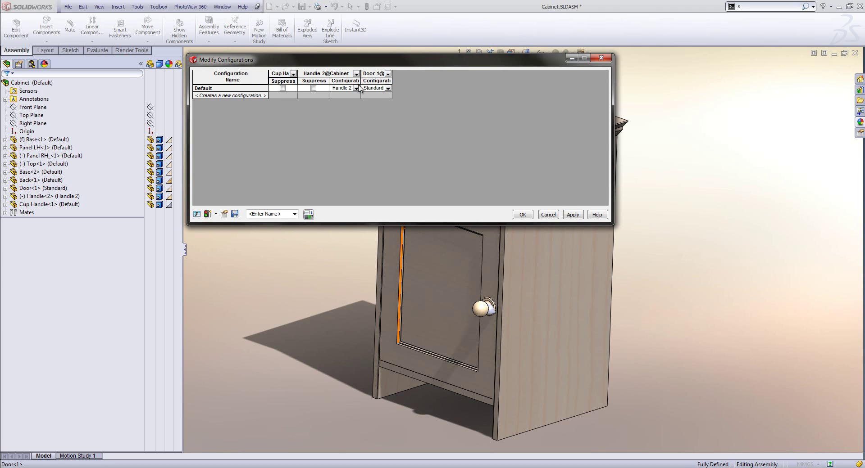
# Add two new assembly configurations named Facia2 and Facia3 to the configuration table
pyautogui.click(244, 95)
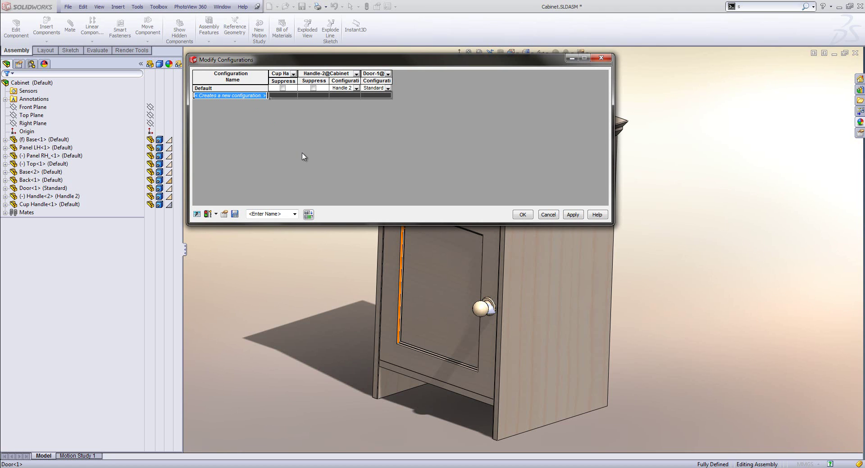
pyautogui.write('Facia2')
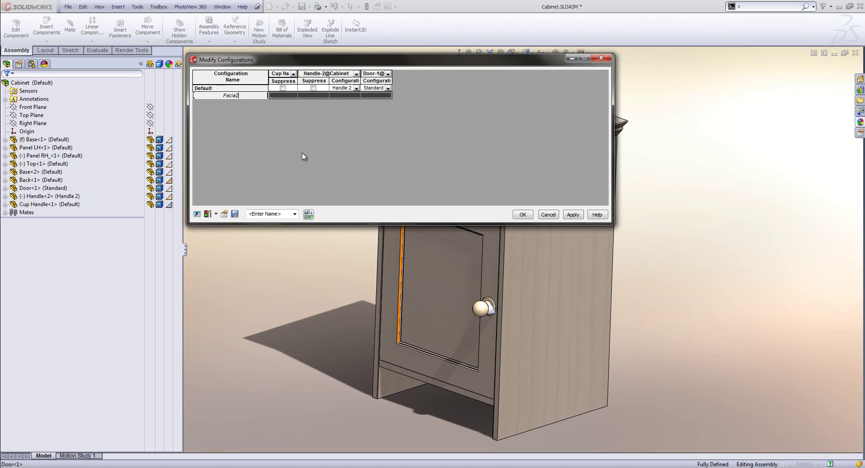
pyautogui.press('Return')
pyautogui.write('Fac')
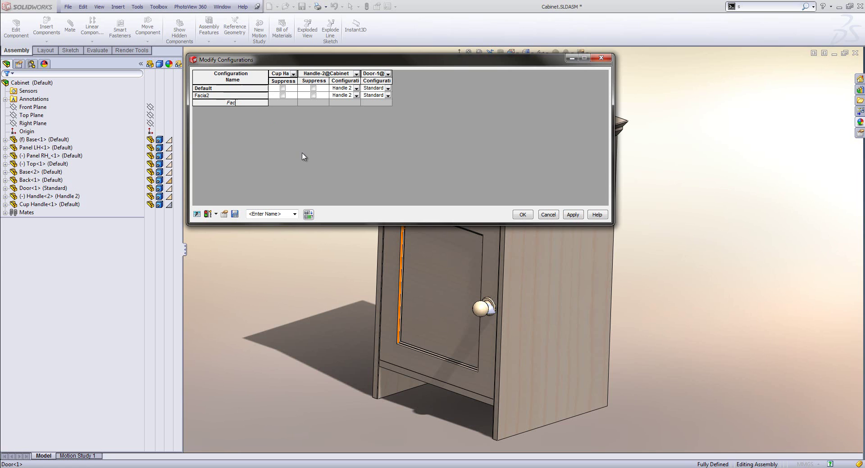
pyautogui.write('ia2')
pyautogui.press('BackSpace')
pyautogui.write('3')
pyautogui.press('Return')
# Add three more assembly configurations named Facia4, Facia5 and Facia6 to the table
pyautogui.write('Facia4')
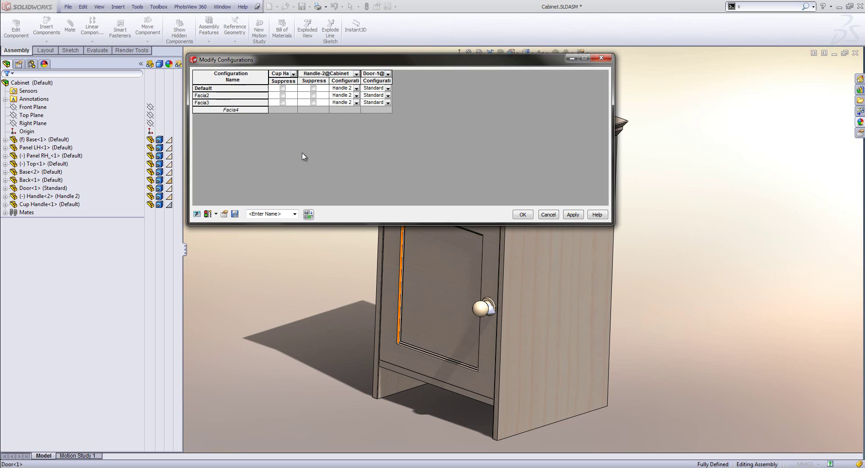
pyautogui.press('Return')
pyautogui.write('Facia')
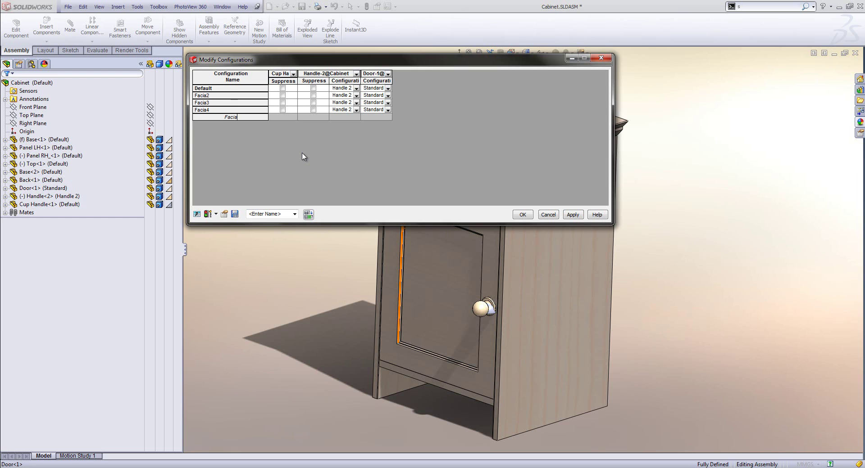
pyautogui.write('5')
pyautogui.press('Return')
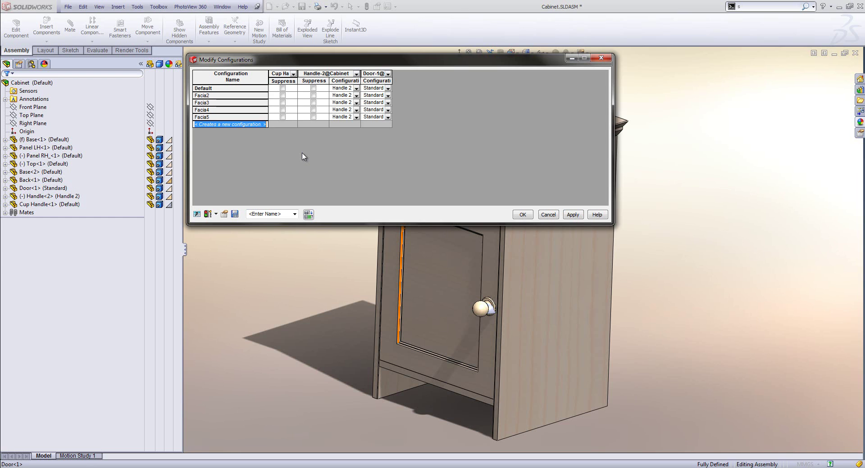
pyautogui.write('Facia')
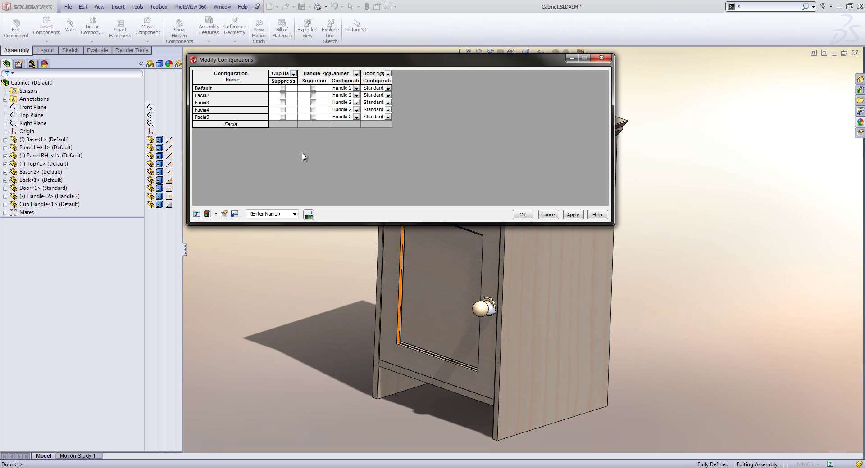
pyautogui.write('6')
pyautogui.press('Return')
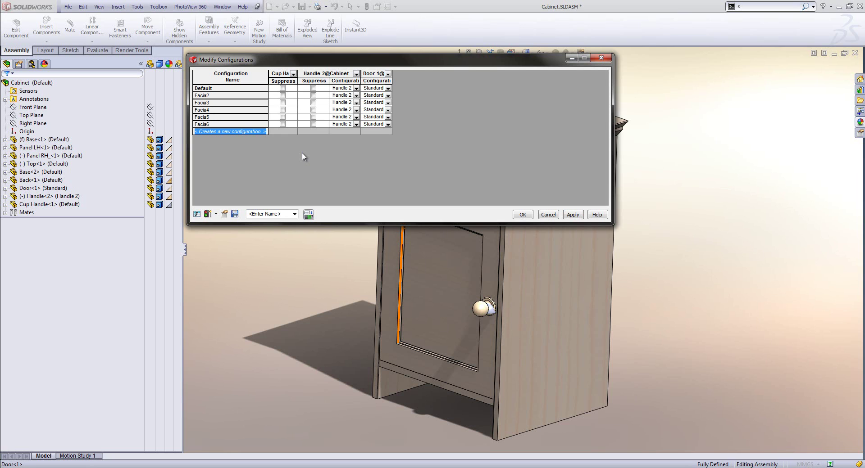
# Rename the Default configuration as Facia1
pyautogui.click(218, 90)
pyautogui.rightClick(217, 90)
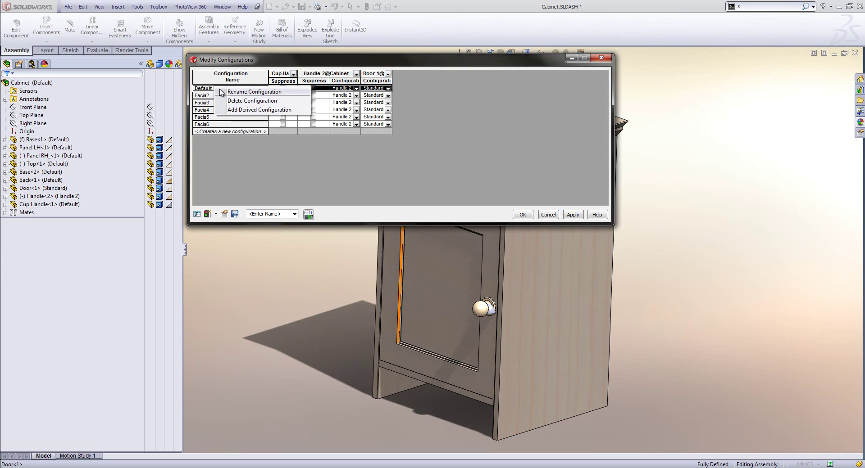
pyautogui.click(240, 93)
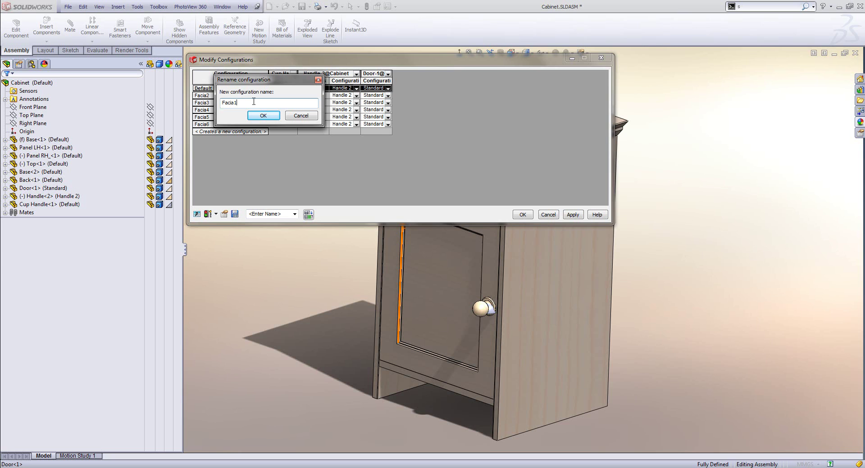
pyautogui.click(263, 115)
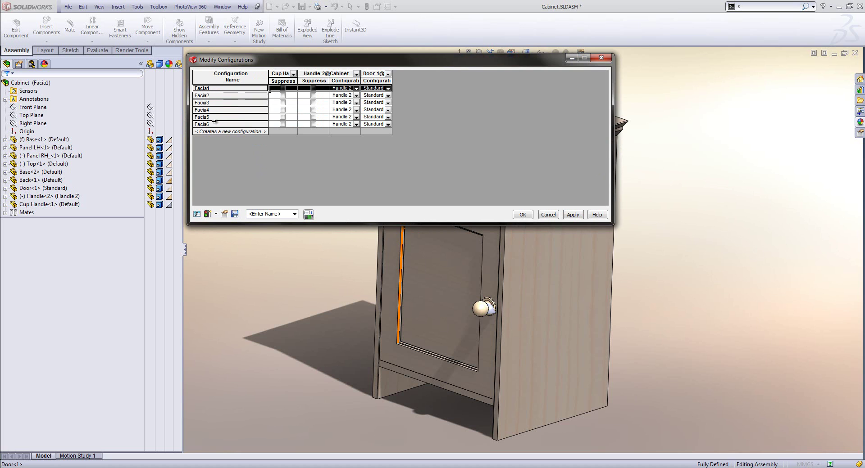
# Suppress the Cup Handle in Facia1, Facia2, Facia5 and Facia6, and suppress the round Handle in Facia3 and Facia4
pyautogui.click(282, 88)
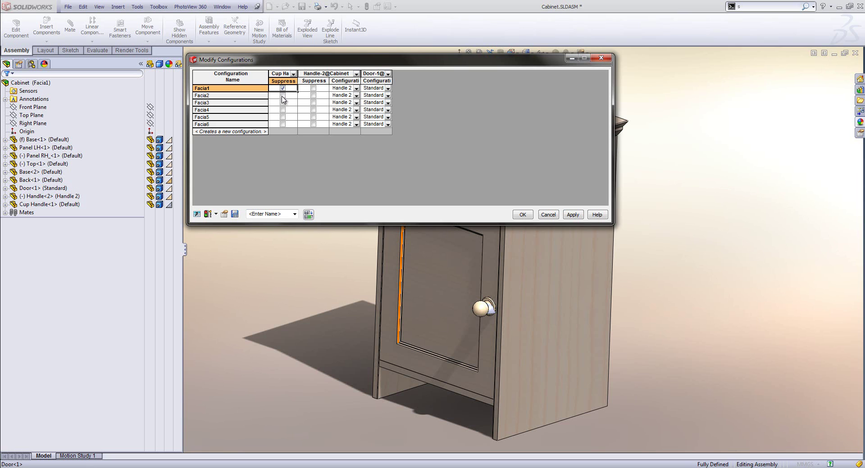
pyautogui.click(282, 95)
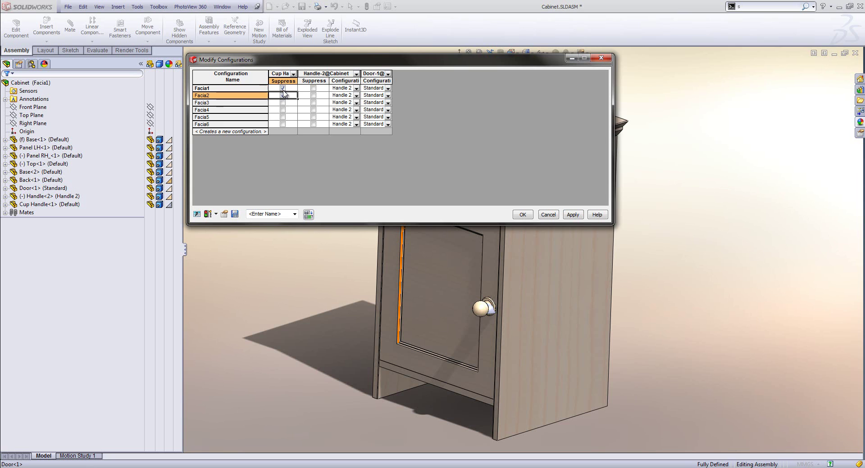
pyautogui.click(282, 95)
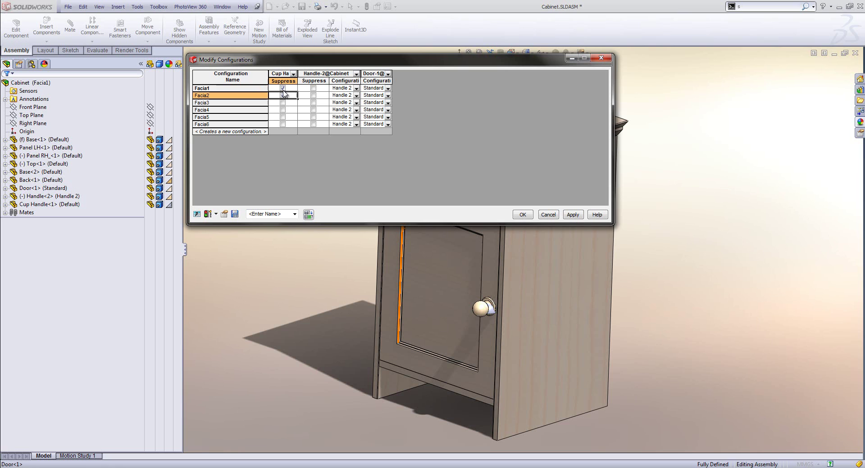
pyautogui.click(313, 102)
pyautogui.click(313, 110)
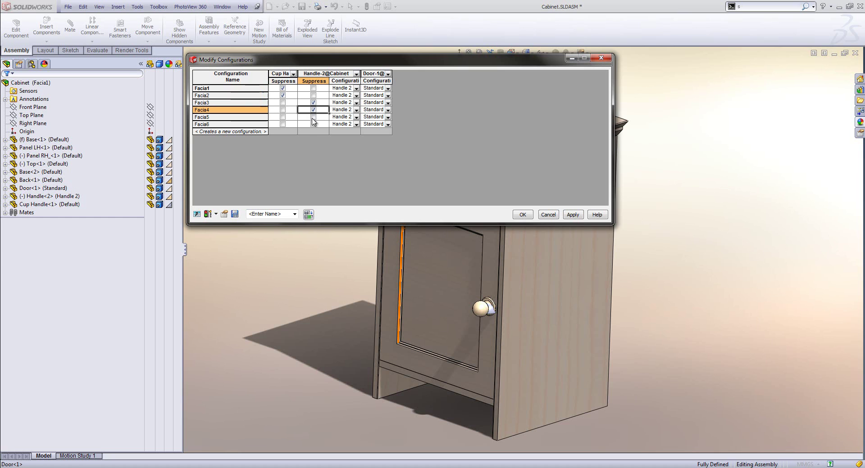
pyautogui.click(282, 117)
pyautogui.click(283, 124)
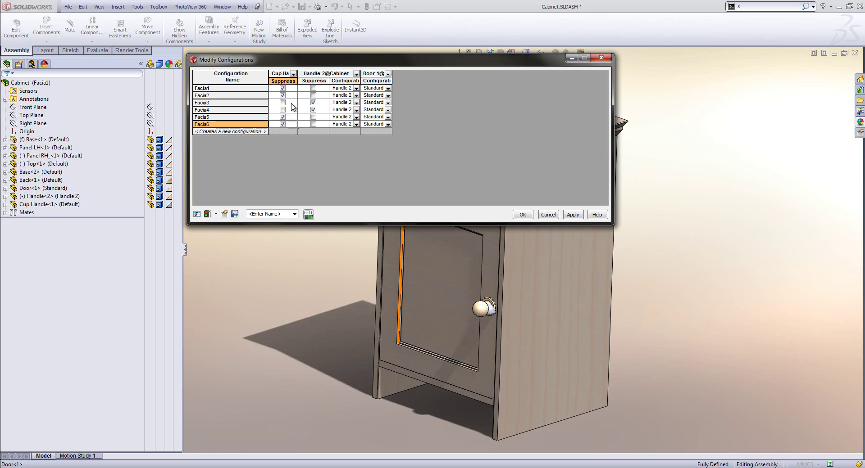
# Set the round Handle's configuration to Handle 1 for Facia1 and Facia2, and to Handle 2 for Facia5
pyautogui.click(355, 88)
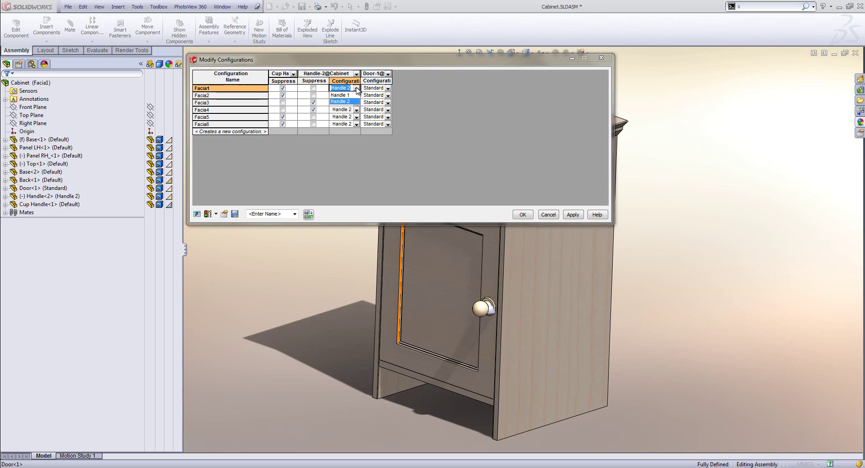
pyautogui.click(343, 95)
pyautogui.click(344, 96)
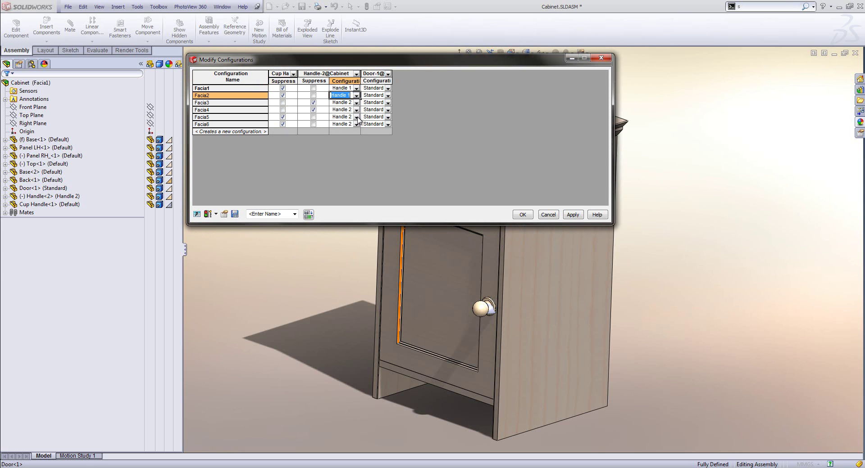
pyautogui.click(356, 117)
pyautogui.click(343, 131)
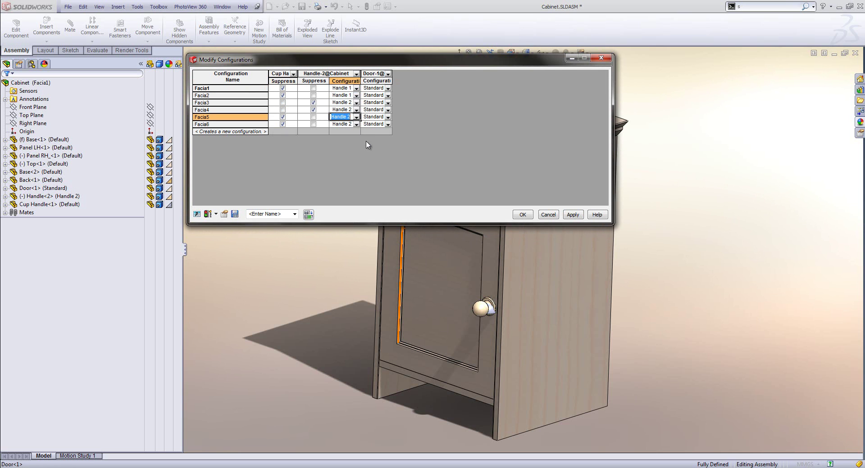
# Set the Door to its panel detail configuration in Facia2, Facia4 and Facia6
pyautogui.click(388, 95)
pyautogui.click(383, 103)
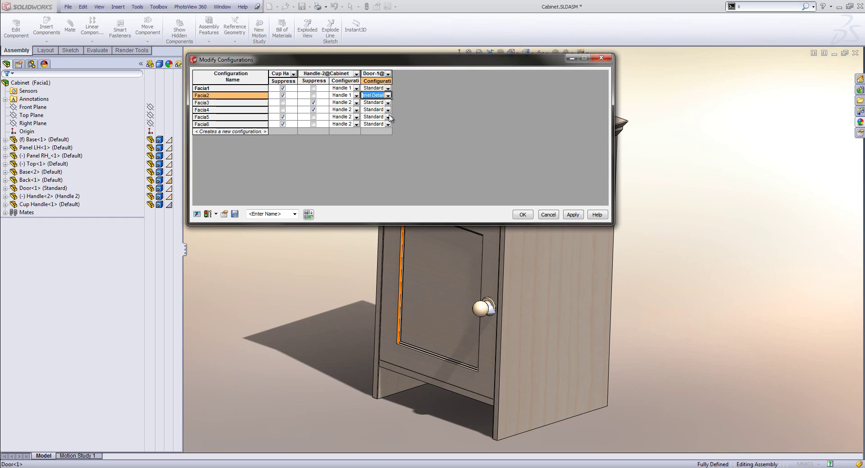
pyautogui.click(388, 110)
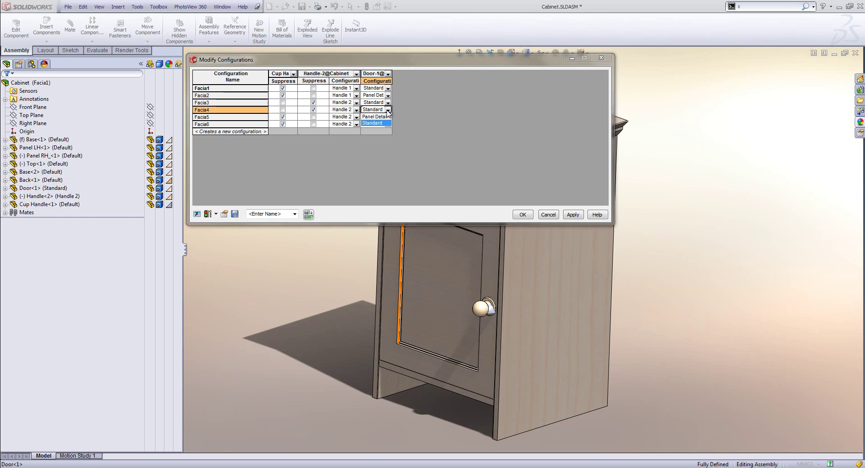
pyautogui.click(385, 116)
pyautogui.click(388, 124)
pyautogui.click(382, 131)
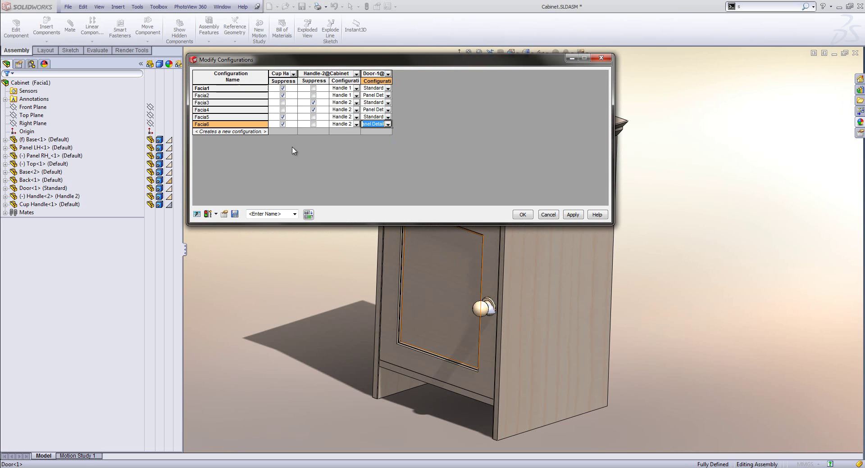
# Name the configuration table Cabinet Table, then apply its settings to the assembly and close it
pyautogui.click(263, 215)
pyautogui.write('Cabinet Table')
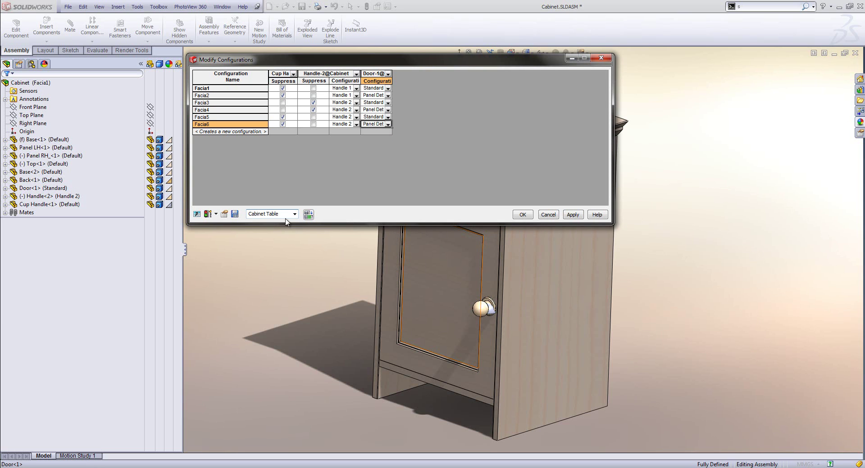
pyautogui.click(573, 215)
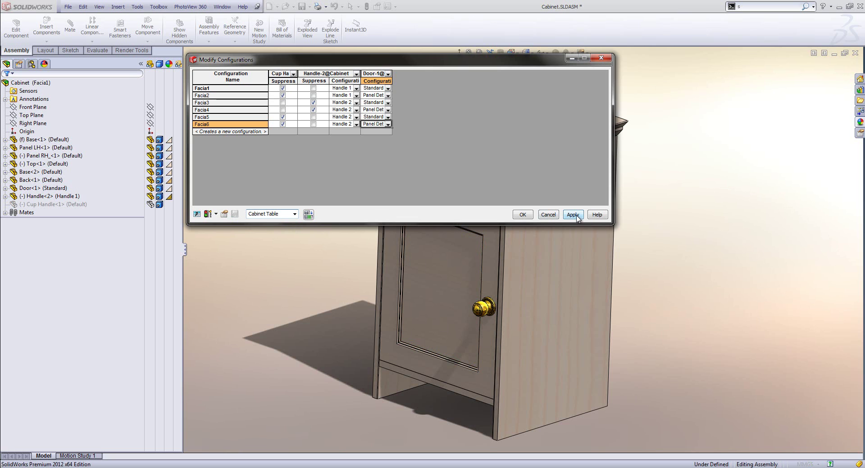
pyautogui.click(522, 215)
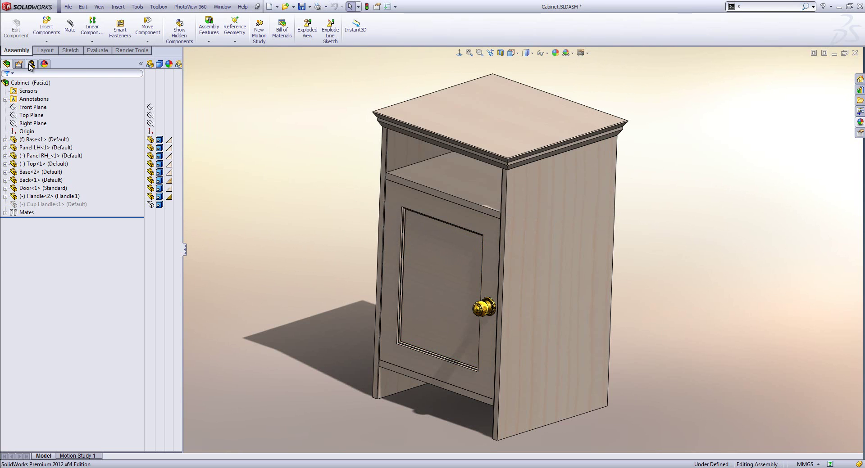
# Activate the cabinet configurations Facia2 through Facia6 one after another to check the handle and door in each
pyautogui.click(20, 65)
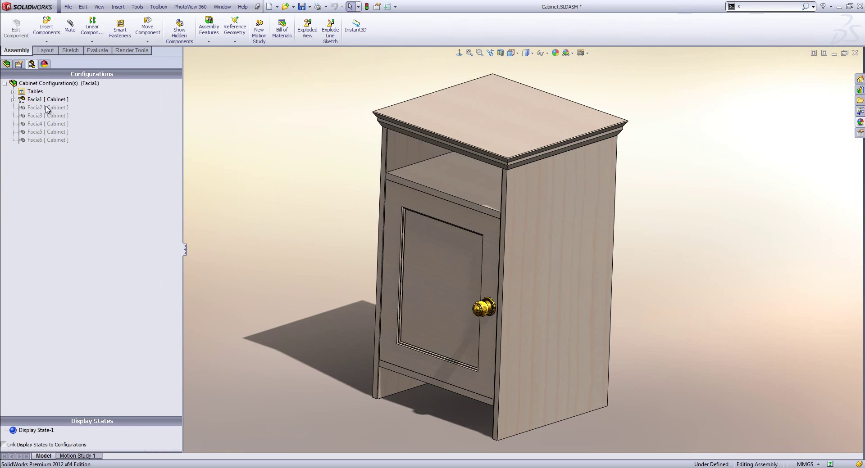
pyautogui.doubleClick(47, 108)
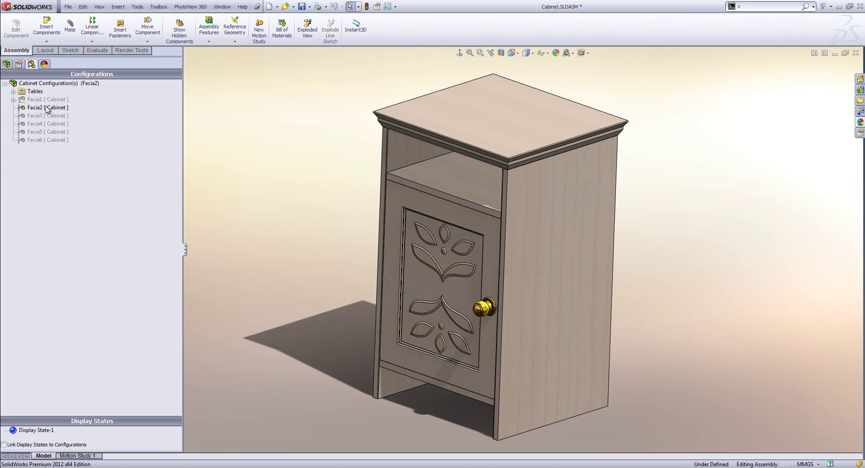
pyautogui.doubleClick(48, 117)
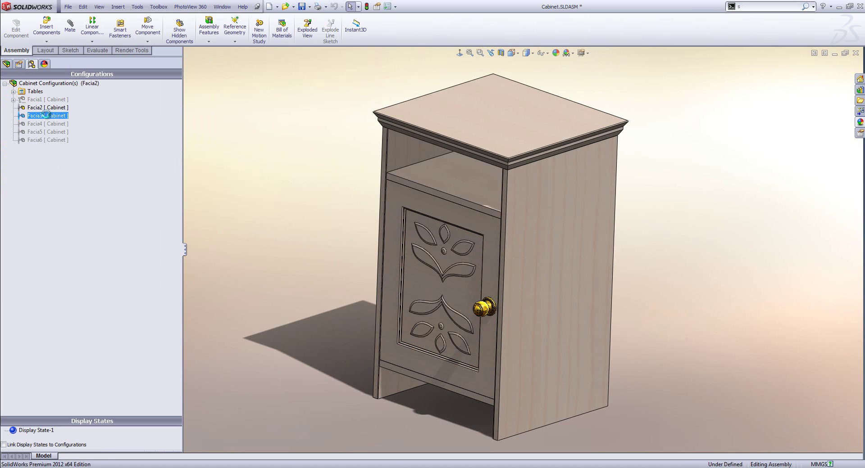
pyautogui.doubleClick(48, 124)
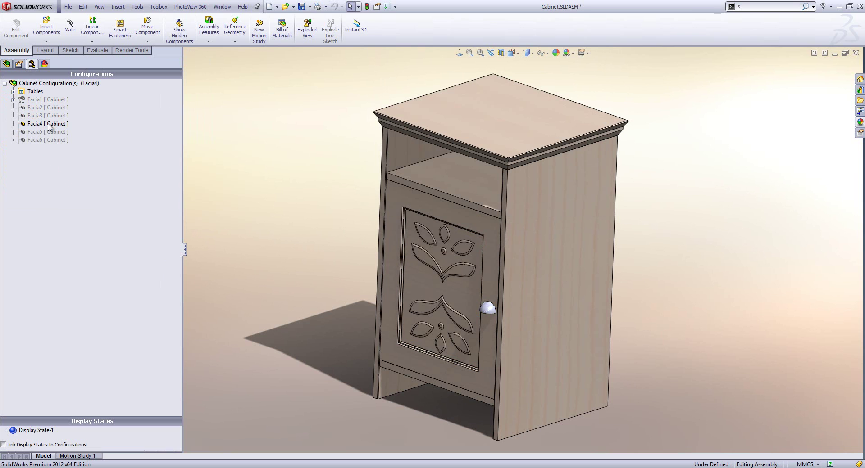
pyautogui.doubleClick(49, 132)
pyautogui.doubleClick(52, 140)
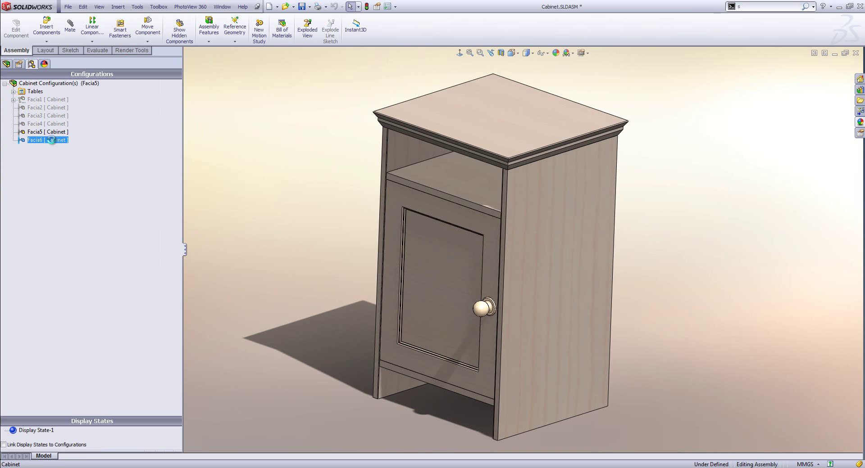
# Activate the Facia1 configuration of the cabinet assembly and return to its component tree
pyautogui.doubleClick(36, 101)
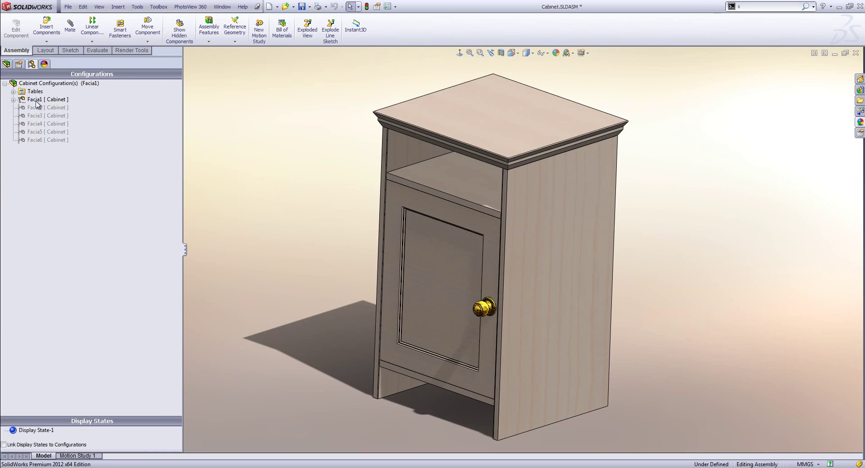
pyautogui.click(6, 64)
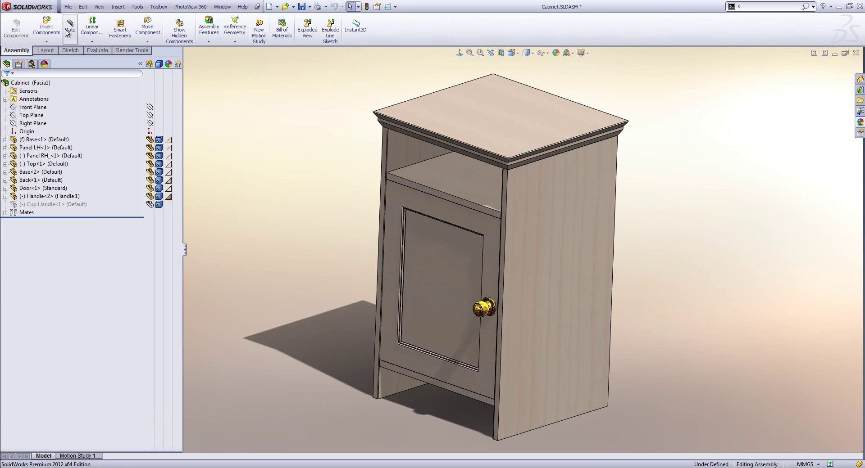
pyautogui.click(50, 32)
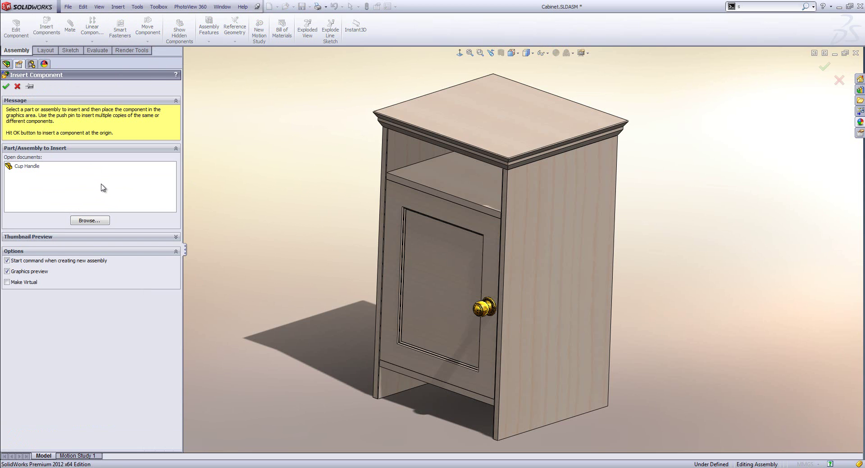
pyautogui.click(6, 86)
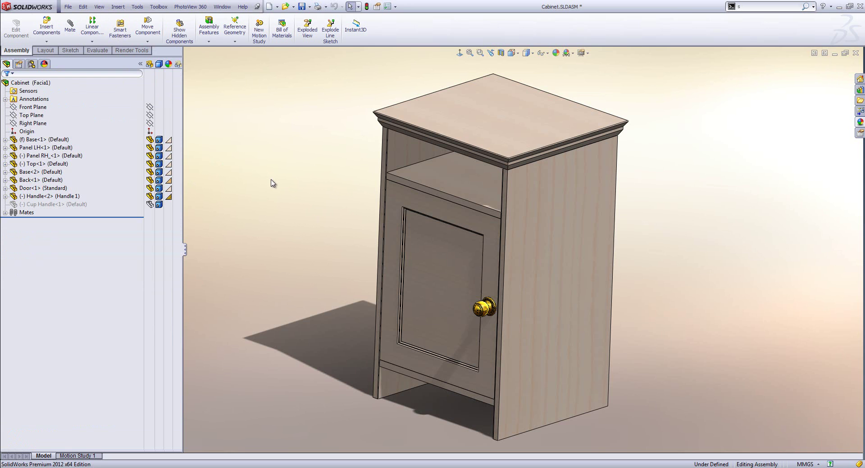
# Open the Facia part and start the Configuration Publisher for it with an auto-created design table
pyautogui.press('r')
pyautogui.click(313, 135)
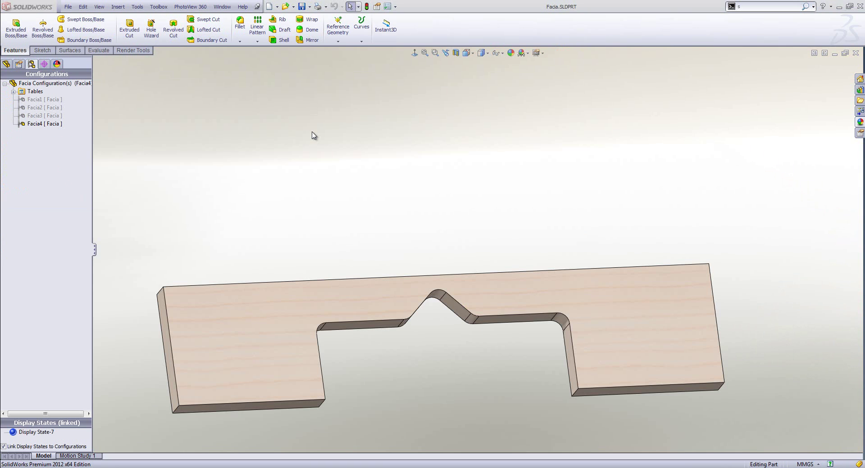
pyautogui.click(7, 64)
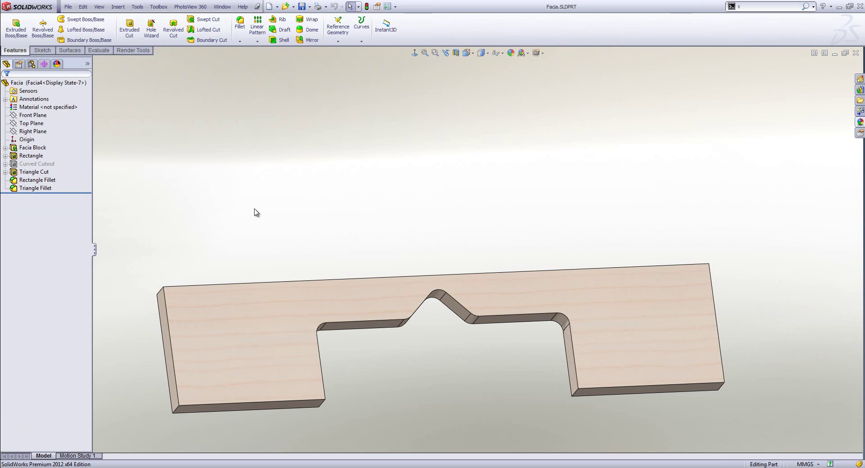
pyautogui.rightClick(74, 86)
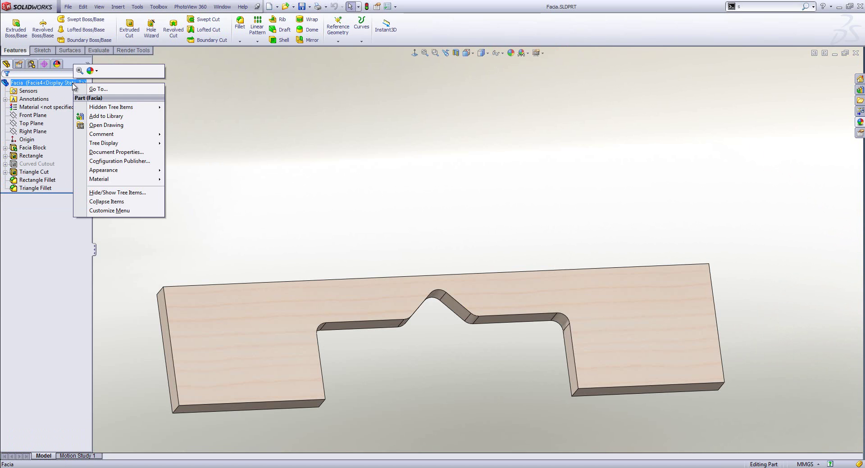
pyautogui.click(126, 162)
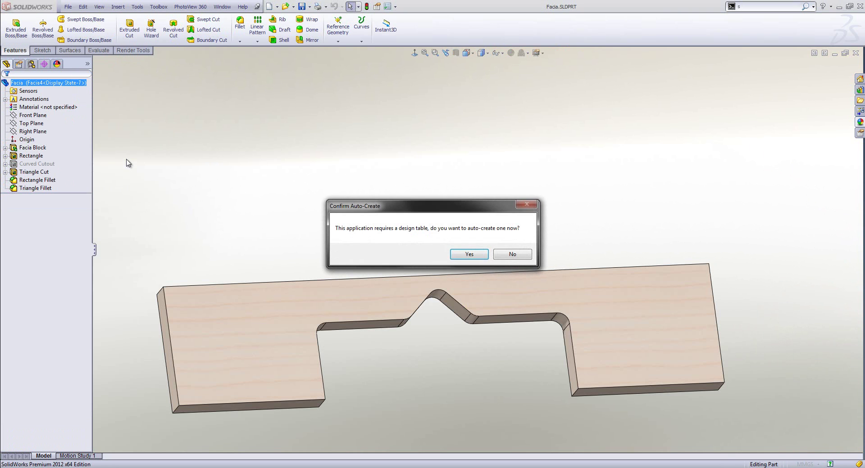
pyautogui.click(472, 253)
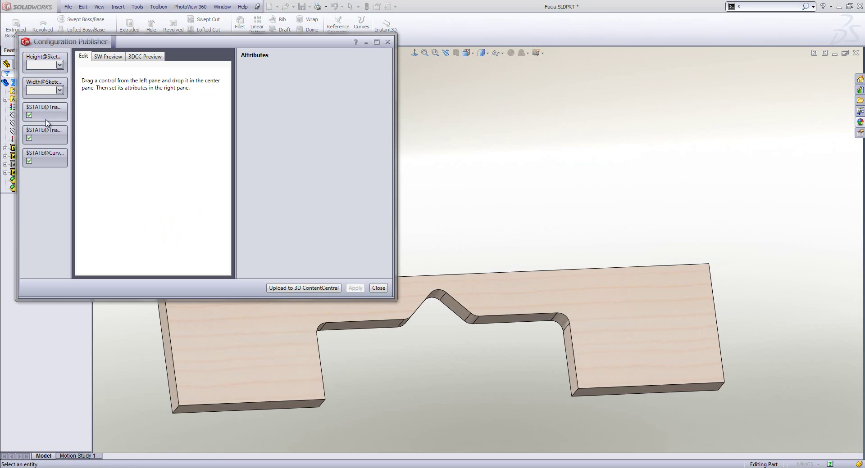
# Add list controls for the Sketch2 height and width to the published form, named Facia Height and Facia Width
pyautogui.moveTo(45, 57); pyautogui.dragTo(95, 75)
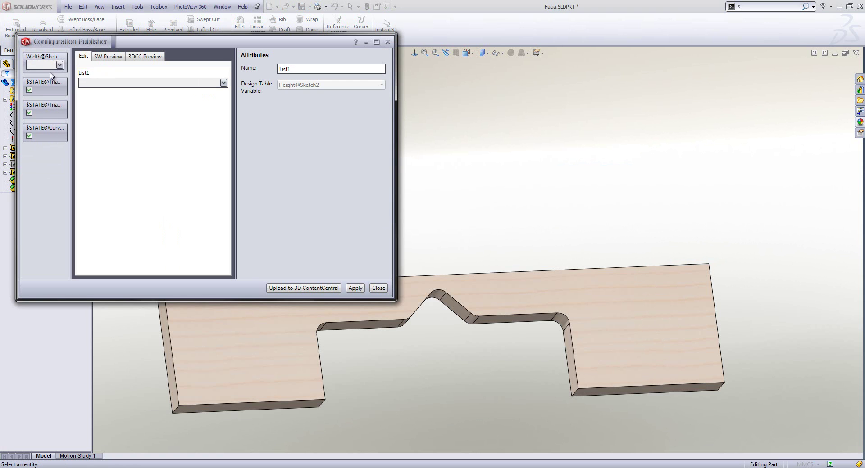
pyautogui.moveTo(45, 63); pyautogui.dragTo(85, 102)
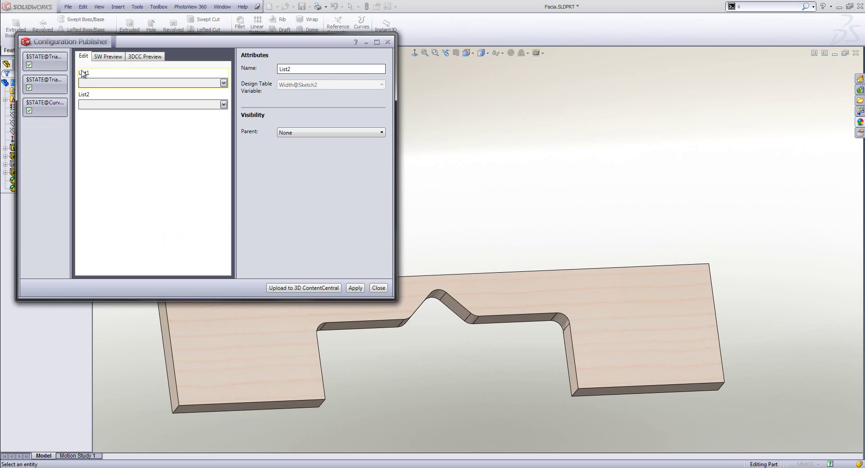
pyautogui.click(86, 74)
pyautogui.moveTo(318, 67); pyautogui.dragTo(244, 72)
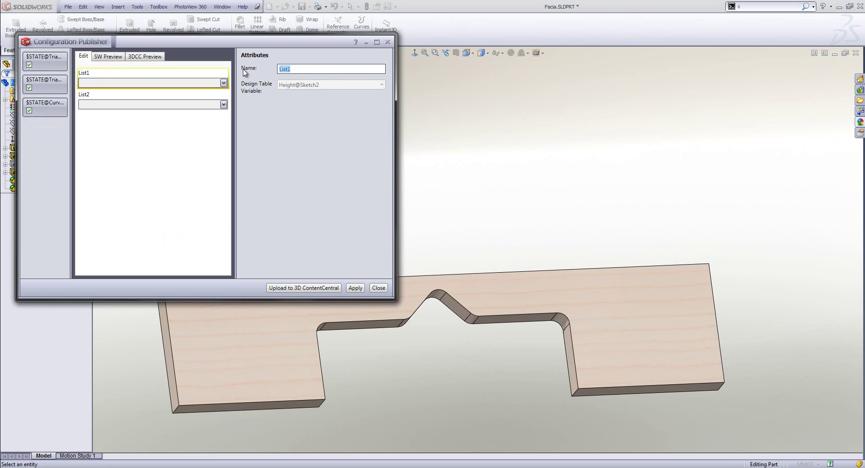
pyautogui.write('Facia W')
pyautogui.click(178, 104)
pyautogui.moveTo(301, 68); pyautogui.dragTo(270, 75)
pyautogui.write('Facia W')
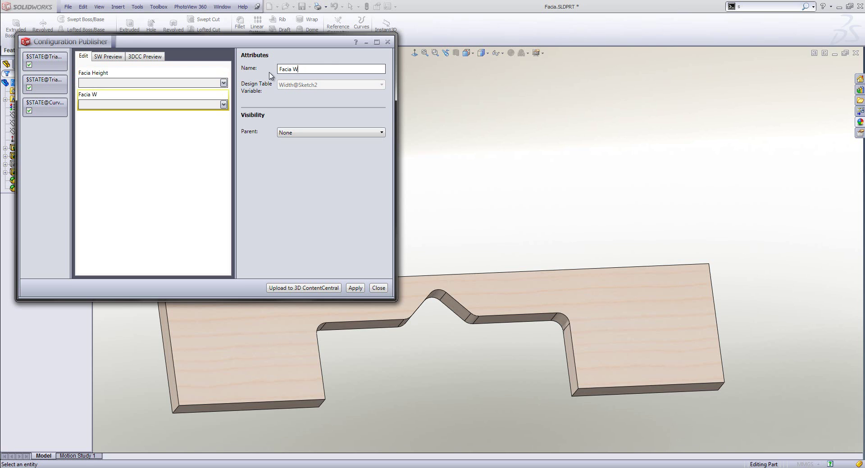
pyautogui.write('idth')
# Add checkbox controls for the curved cutout and triangle cut states, named Curved Cutout and Triangular Cutout
pyautogui.moveTo(58, 63); pyautogui.dragTo(124, 143)
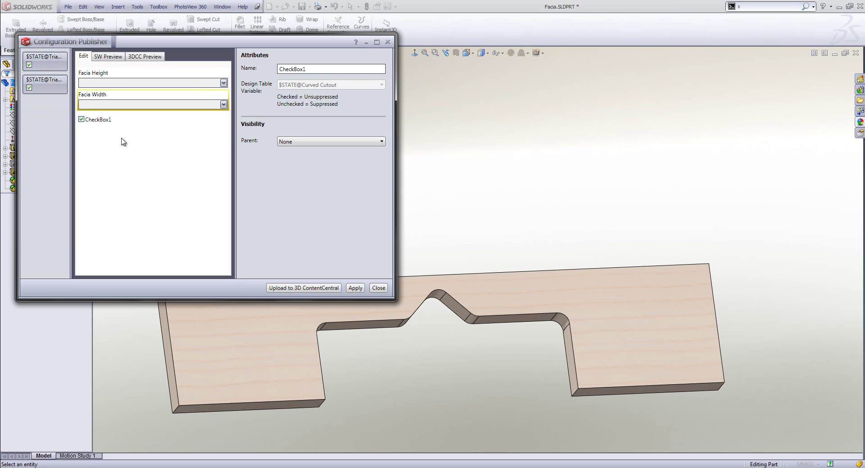
pyautogui.doubleClick(303, 69)
pyautogui.write('Curved Cutout')
pyautogui.moveTo(63, 62); pyautogui.dragTo(111, 141)
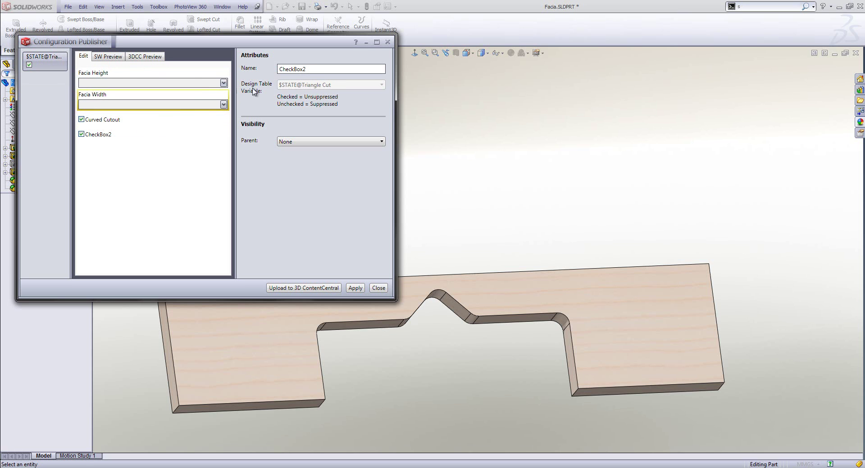
pyautogui.moveTo(310, 68); pyautogui.dragTo(235, 80)
pyautogui.write('Triangular Cutou')
pyautogui.write('tou')
pyautogui.click(177, 120)
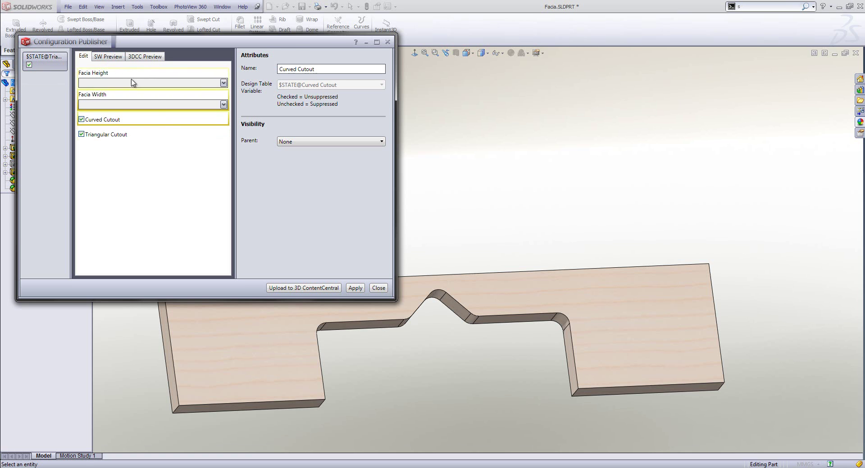
# Preview the published form in SolidWorks, choose Facia Height 70 with the curved cutout, and update the model
pyautogui.click(118, 58)
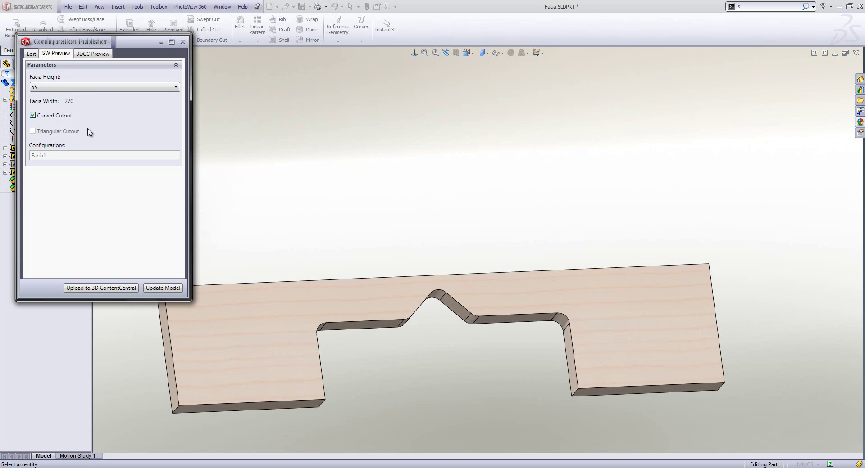
pyautogui.click(81, 88)
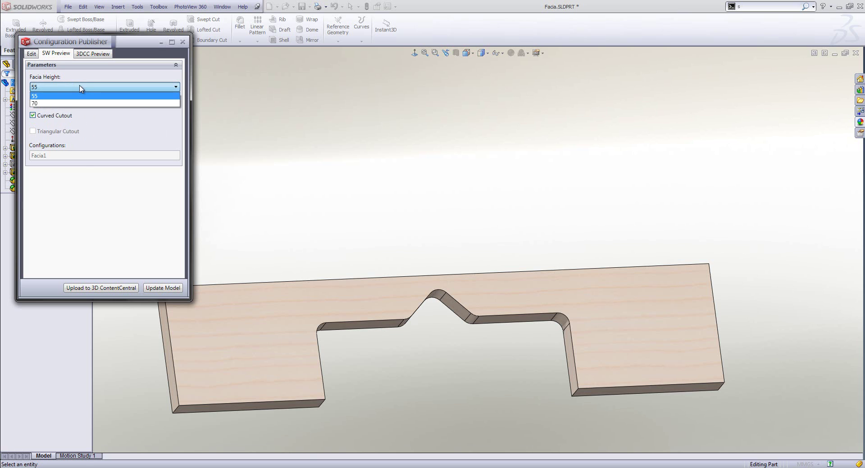
pyautogui.click(72, 103)
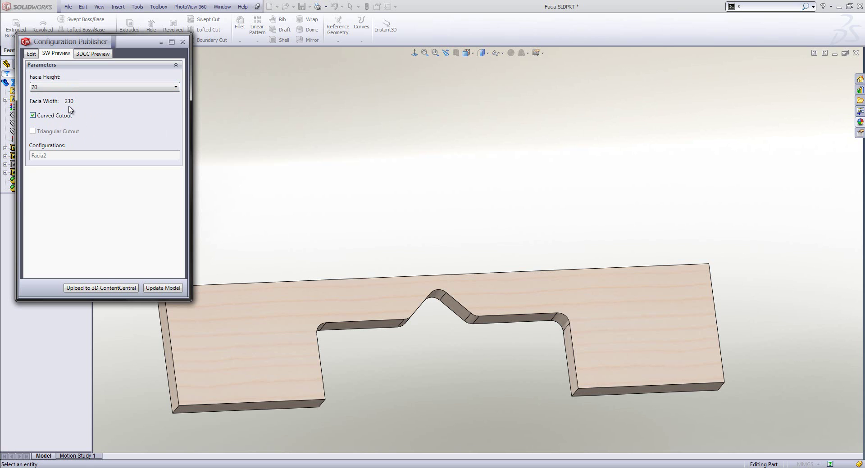
pyautogui.click(162, 288)
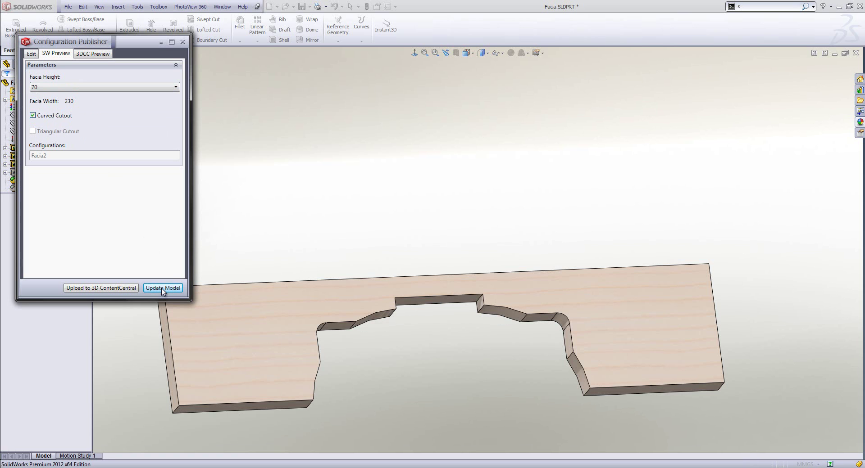
# Test Facia Height 55 and 70 with the curved cutout turned on and off in the preview
pyautogui.click(83, 88)
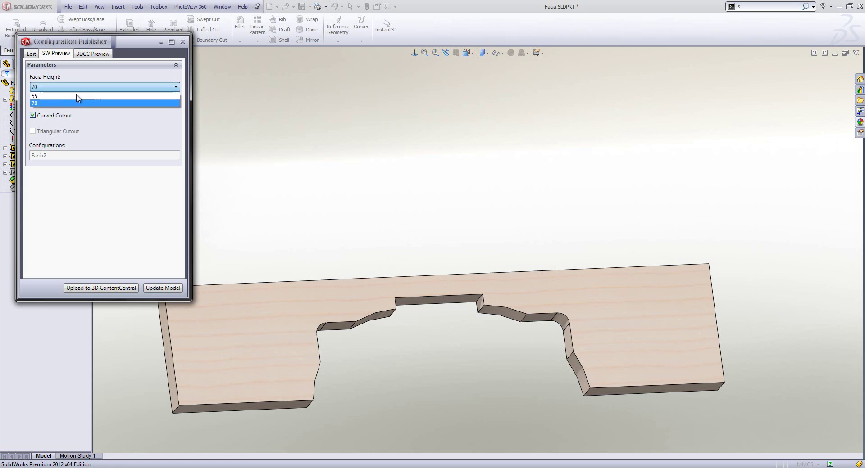
pyautogui.click(66, 97)
pyautogui.click(58, 88)
pyautogui.click(57, 104)
pyautogui.click(71, 87)
pyautogui.click(70, 96)
pyautogui.click(41, 118)
pyautogui.click(82, 87)
pyautogui.click(80, 101)
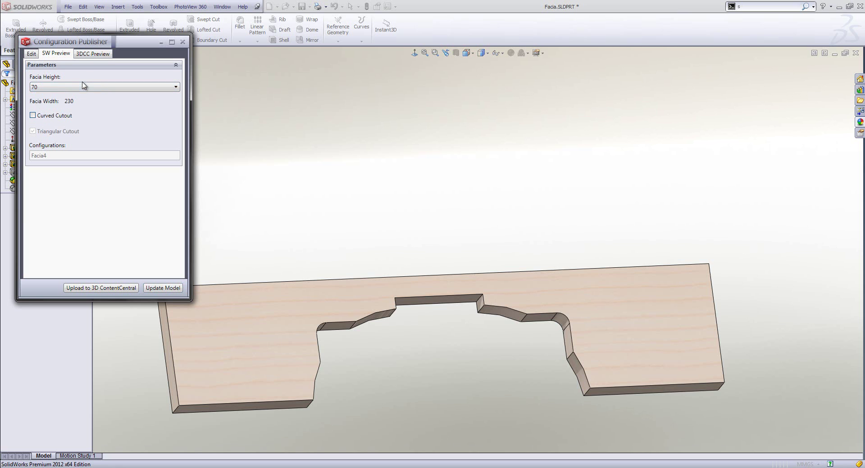
pyautogui.click(83, 88)
pyautogui.click(80, 96)
pyautogui.click(65, 118)
# Apply the published form to the Facia part, close the Configuration Publisher and switch to the Cabinet assembly
pyautogui.click(31, 54)
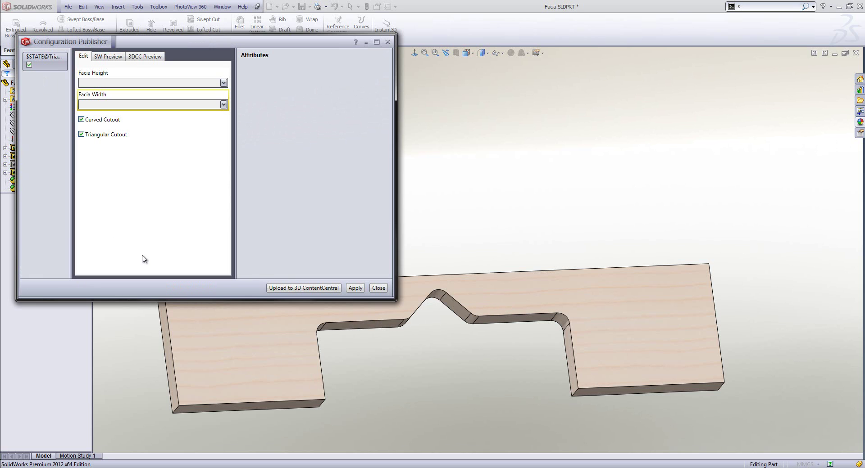
pyautogui.click(354, 289)
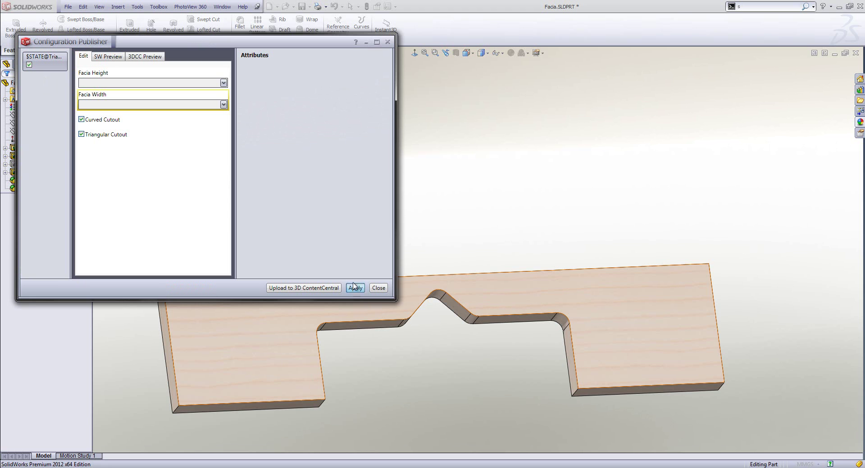
pyautogui.click(378, 288)
pyautogui.click(447, 248)
pyautogui.hotkey('ctrl', 'Tab')
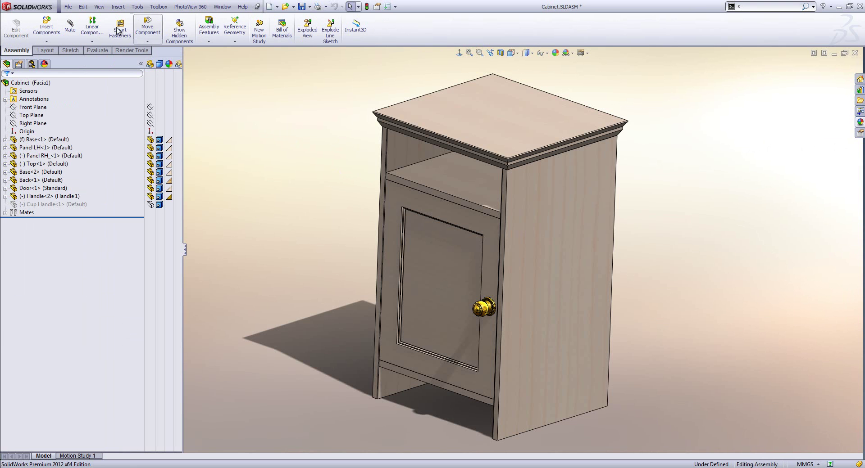
# Insert the Facia part into the assembly, placing it in free space beside the cabinet
pyautogui.click(47, 28)
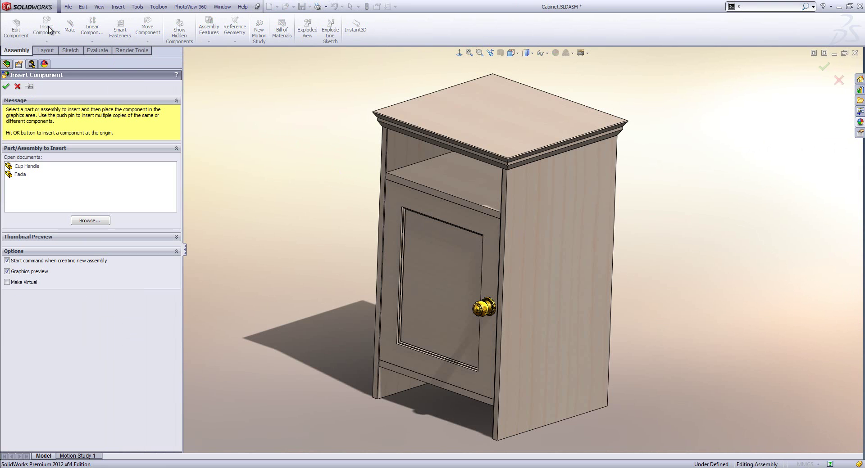
pyautogui.click(20, 175)
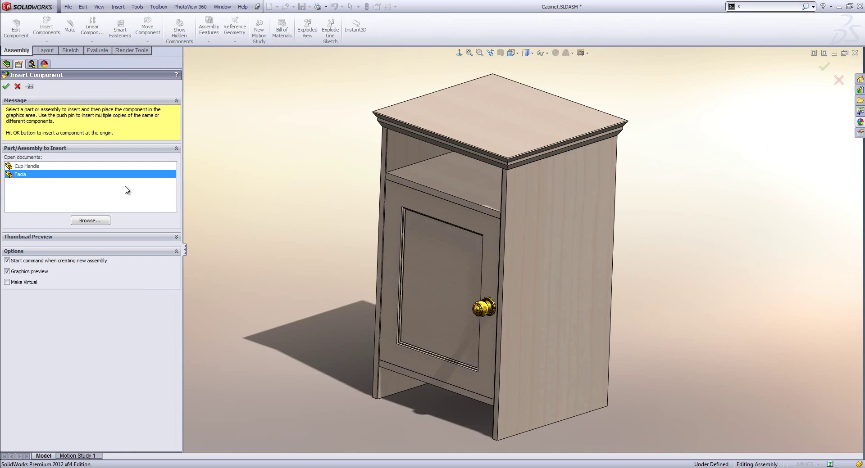
pyautogui.click(295, 213)
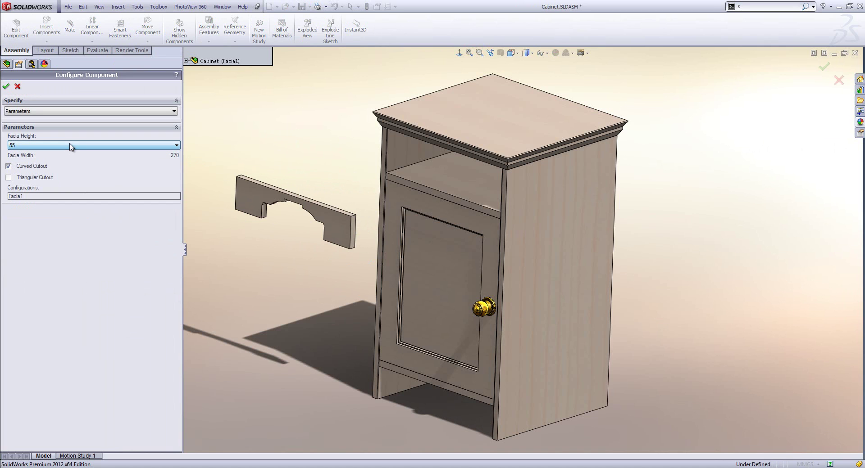
# Configure the inserted Facia with a Facia Height of 70 and the curved cutout turned off
pyautogui.click(40, 145)
pyautogui.click(39, 162)
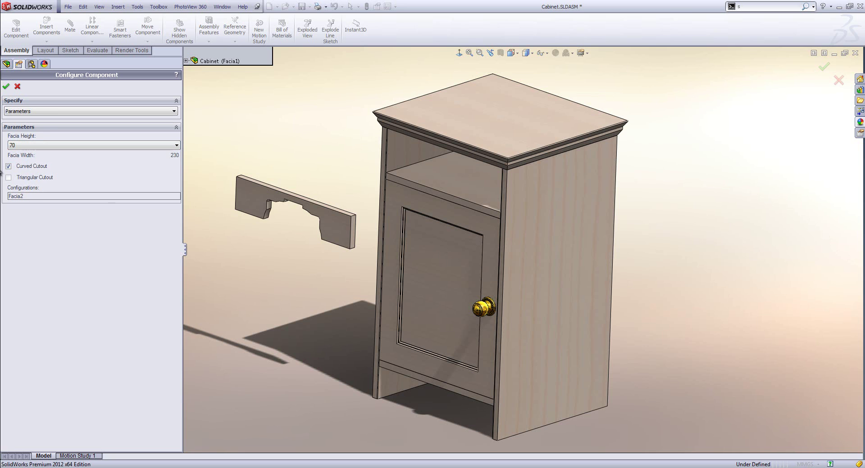
pyautogui.click(9, 166)
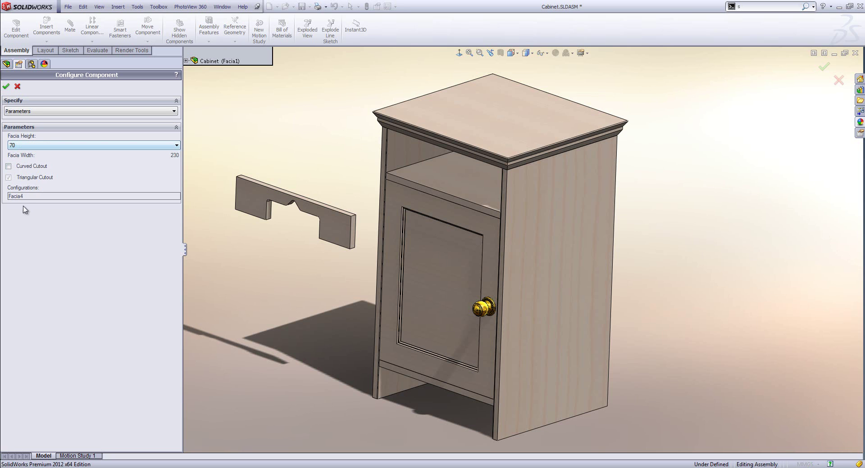
pyautogui.click(6, 86)
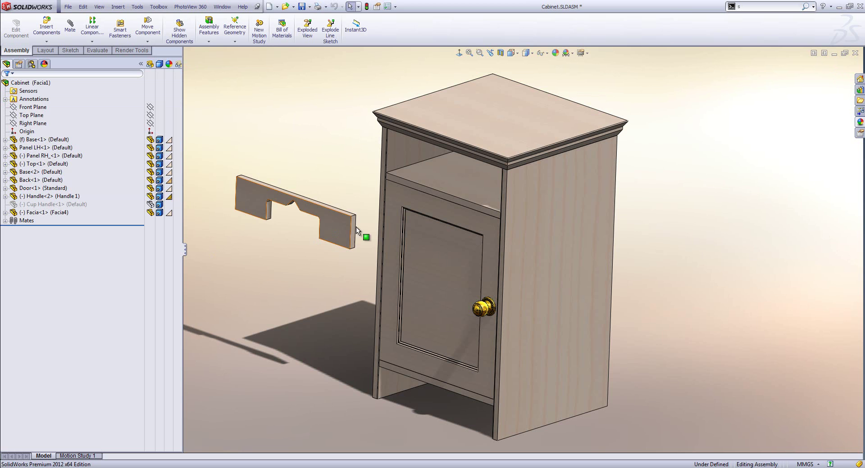
# Lower the Facia beside the cabinet, then hide it and show it again
pyautogui.moveTo(354, 223); pyautogui.dragTo(353, 306)
pyautogui.press('Tab')
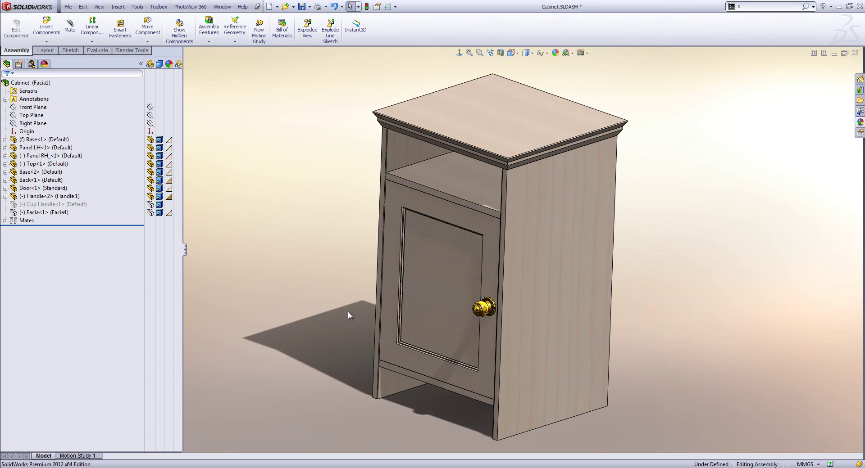
pyautogui.hotkey('shift', 'Tab')
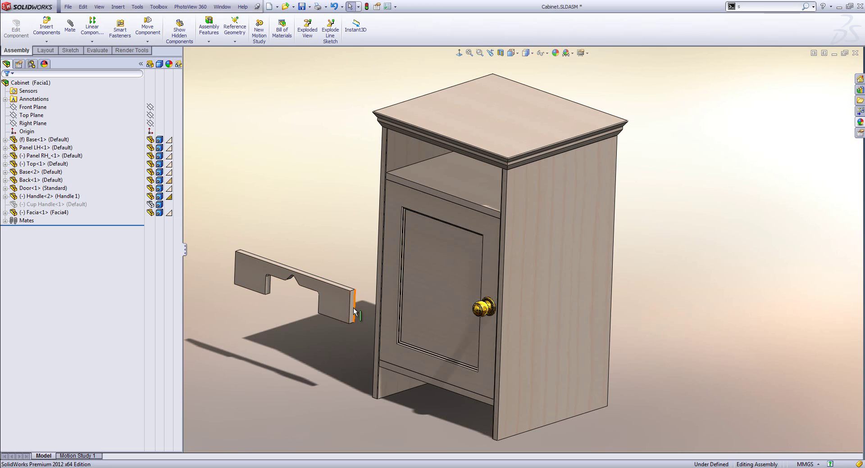
# Move the Facia under the door and mate its end face coincident with the inner face of the handle-side panel
pyautogui.moveTo(352, 304); pyautogui.dragTo(411, 399)
pyautogui.moveTo(411, 399); pyautogui.dragTo(533, 370, button='middle')
pyautogui.keyDown('alt'); pyautogui.moveTo(534, 370); pyautogui.dragTo(543, 377); pyautogui.keyUp('alt')
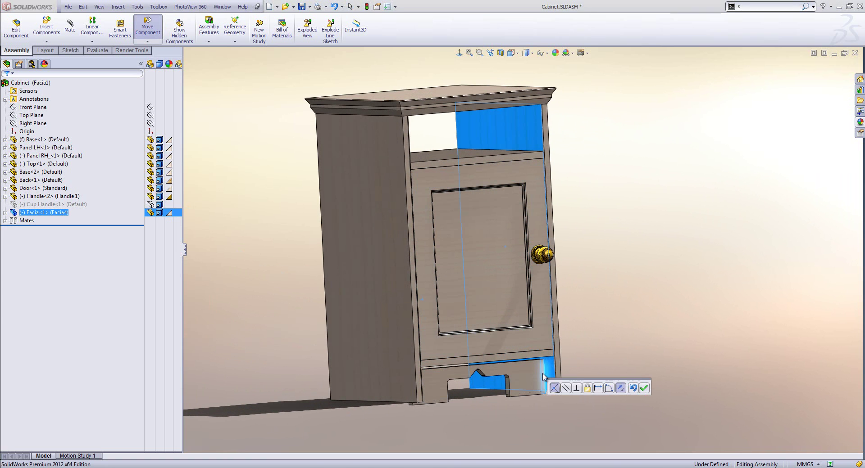
pyautogui.click(643, 388)
# Finish mating the Facia beneath the door, making its top face coincident with the underside of the cabinet's lower base panel
pyautogui.click(534, 382)
pyautogui.scroll(-4, 533, 382)
pyautogui.keyDown('alt'); pyautogui.moveTo(527, 361); pyautogui.dragTo(505, 375); pyautogui.keyUp('alt')
pyautogui.click(626, 371)
pyautogui.keyDown('alt'); pyautogui.scroll(2, 507, 390); pyautogui.keyUp('alt')
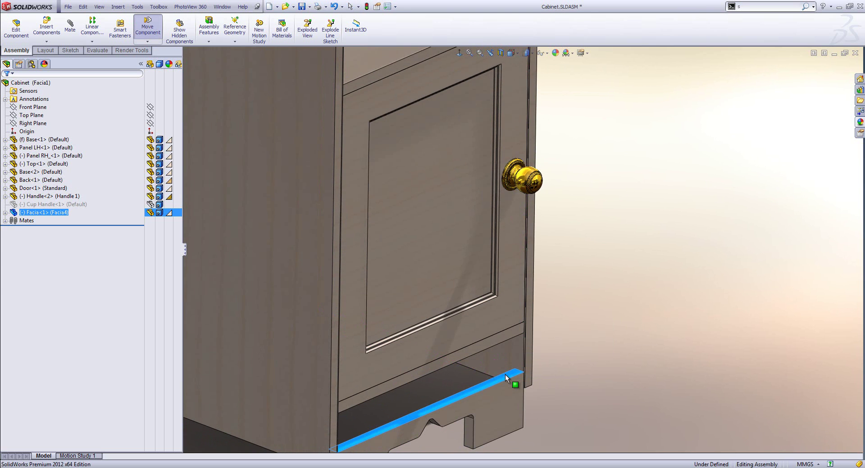
pyautogui.moveTo(505, 378); pyautogui.dragTo(481, 300, button='middle')
pyautogui.moveTo(478, 300); pyautogui.dragTo(480, 339)
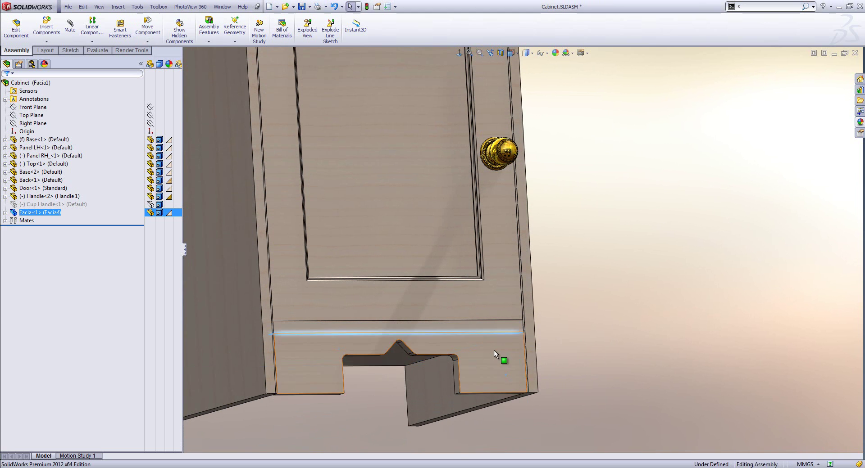
pyautogui.click(504, 367)
# Examine the Facia's referenced configurations in its component properties and close them without changes
pyautogui.click(590, 295)
pyautogui.moveTo(590, 295); pyautogui.dragTo(668, 217, button='middle')
pyautogui.press('f')
pyautogui.scroll(-5, 540, 374)
pyautogui.click(532, 353)
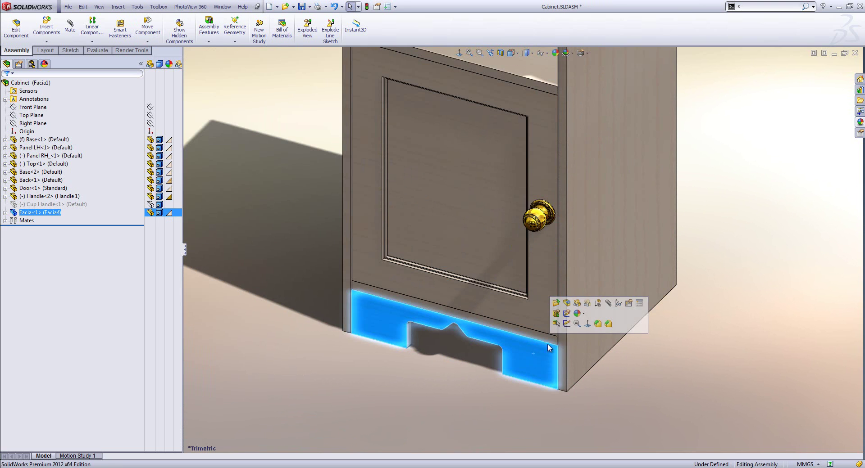
pyautogui.click(629, 305)
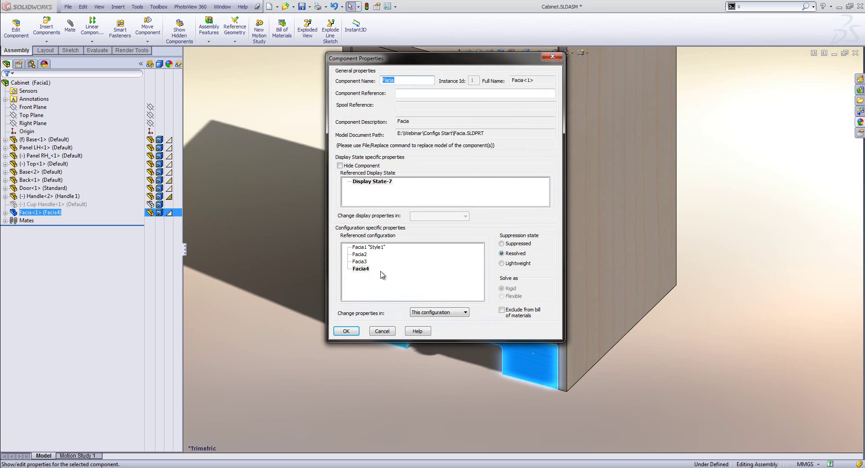
pyautogui.click(386, 332)
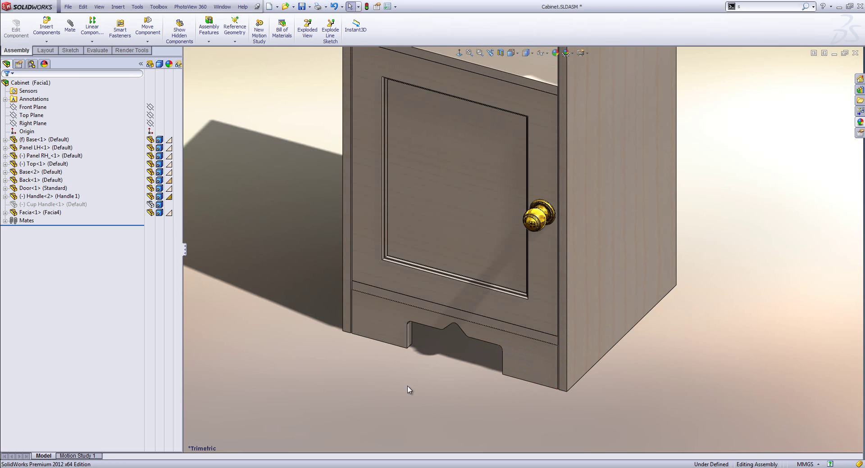
# Check which configurations Facia.SLDPRT offers when inserting a component, then cancel the insertion
pyautogui.click(47, 28)
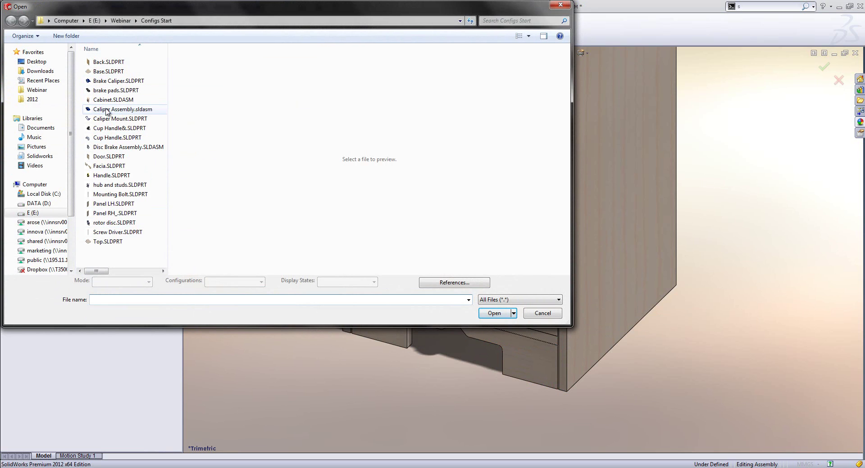
pyautogui.click(106, 166)
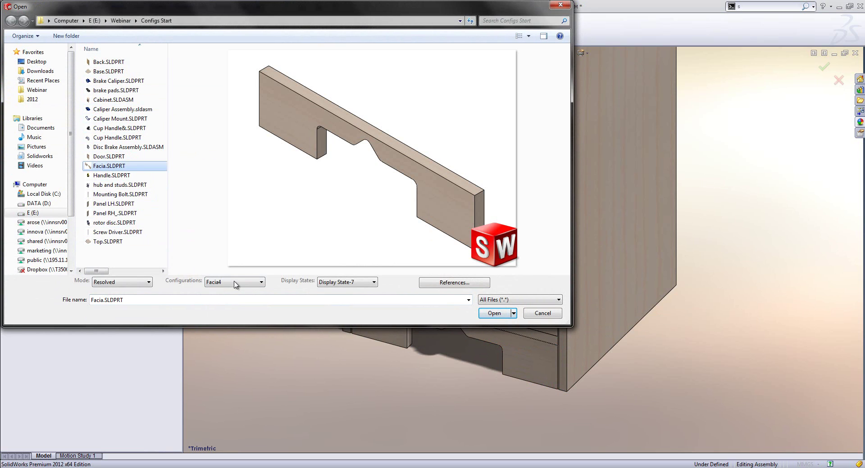
pyautogui.click(259, 283)
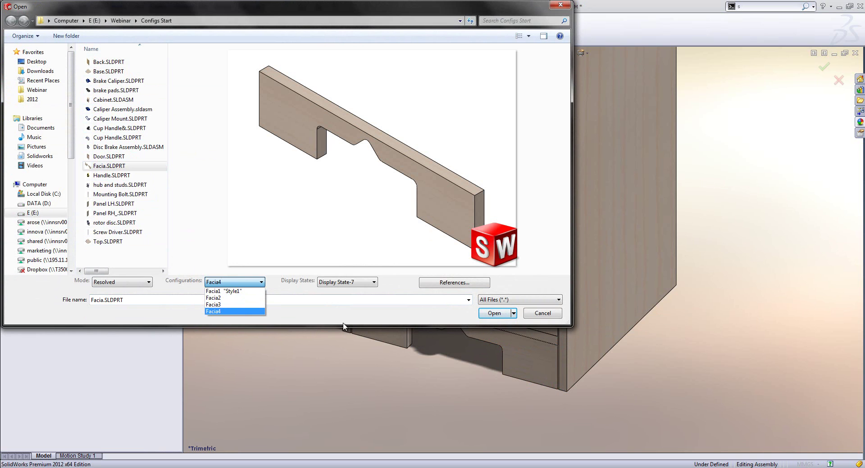
pyautogui.click(541, 318)
pyautogui.click(540, 313)
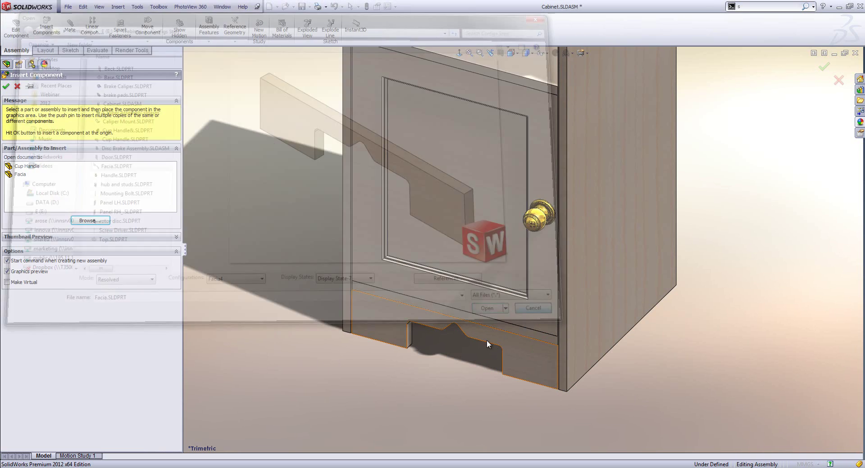
pyautogui.click(17, 86)
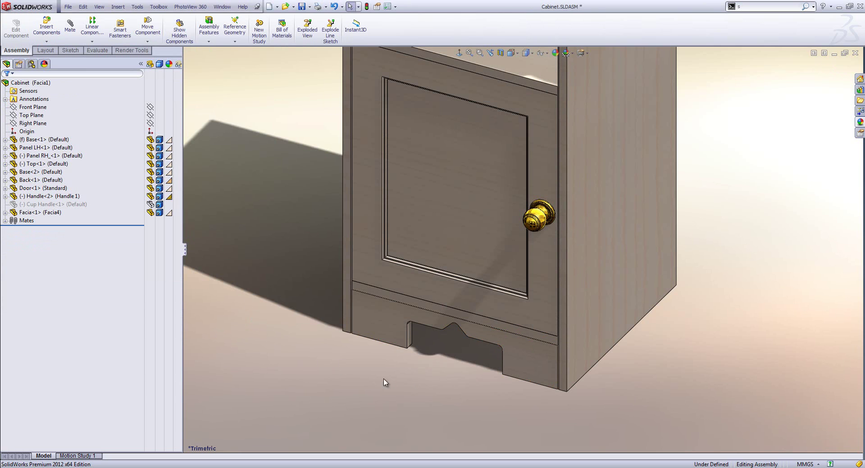
# Configure the Facia component so assembly configurations Facia2, Facia3 and Facia4 use part configurations Facia3, Facia2 and Facia1 respectively
pyautogui.click(530, 363)
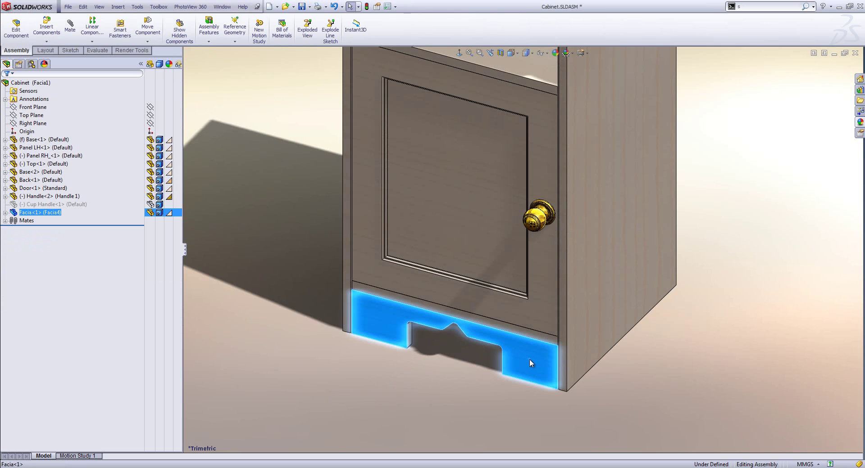
pyautogui.click(469, 415)
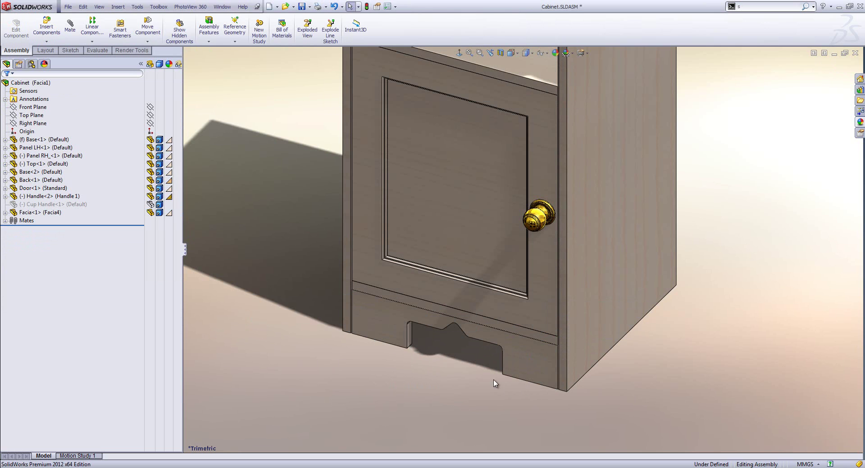
pyautogui.rightClick(524, 349)
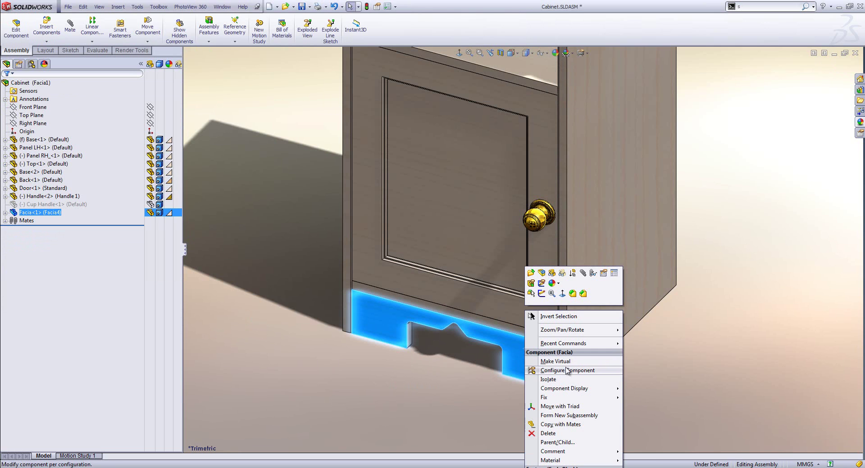
pyautogui.click(566, 371)
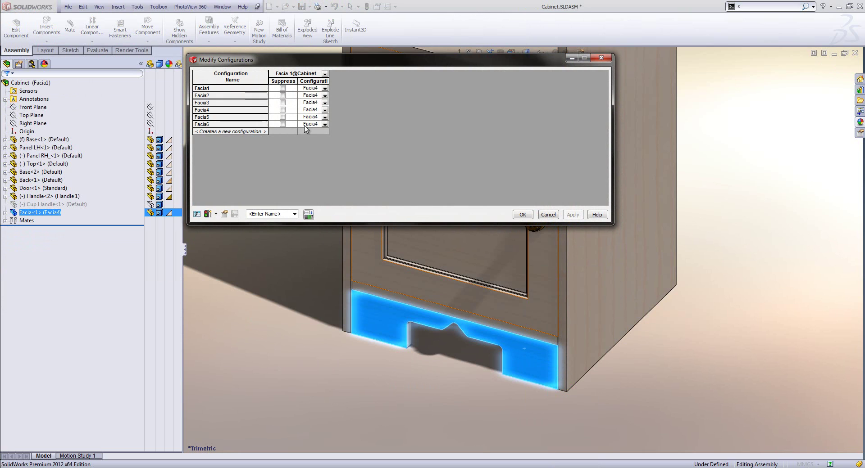
pyautogui.click(325, 95)
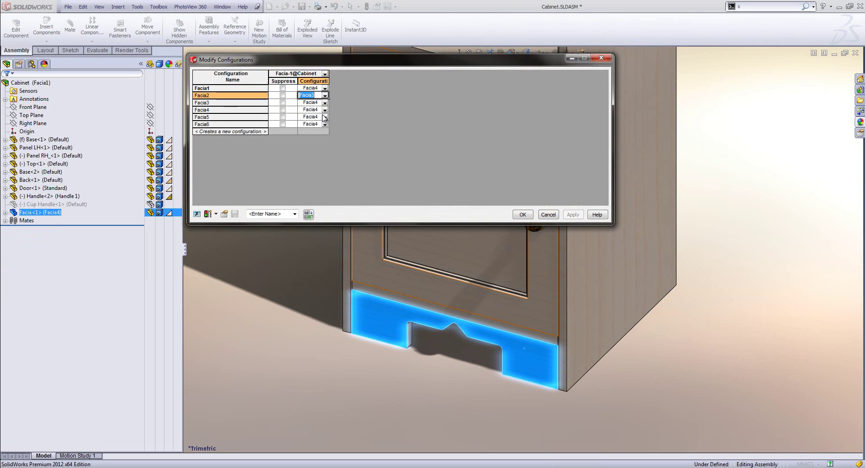
pyautogui.click(315, 115)
pyautogui.click(314, 116)
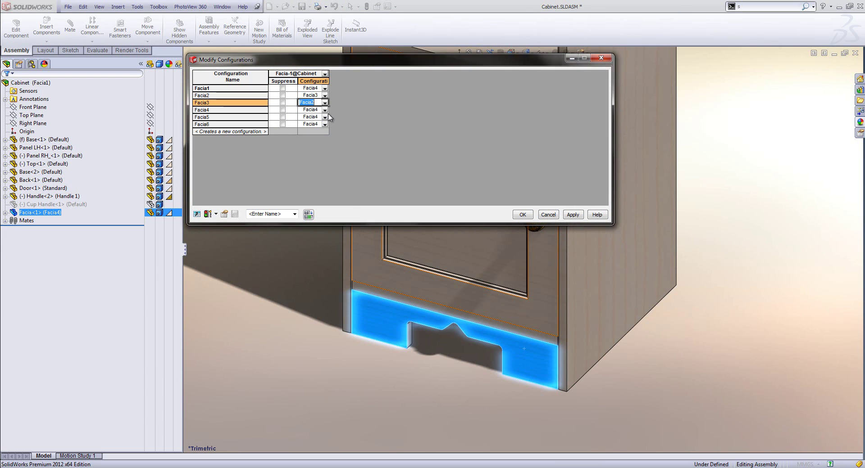
pyautogui.click(308, 118)
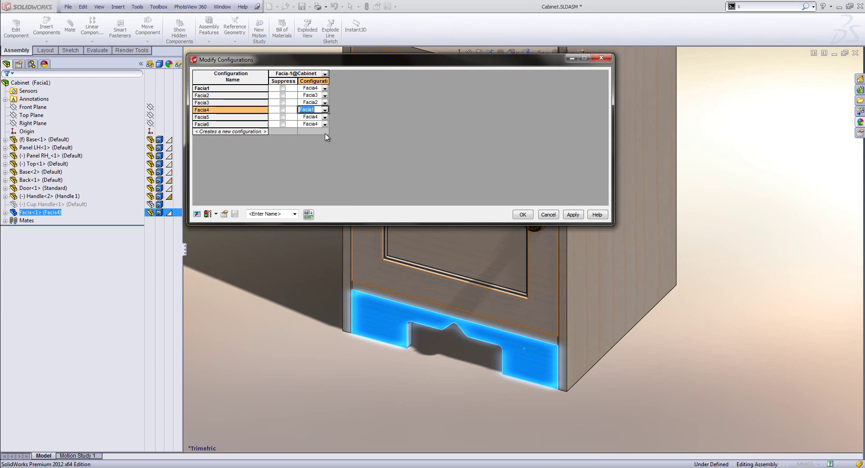
# Suppress the Facia in assembly configurations Facia5 and Facia6 and apply the configuration changes
pyautogui.click(282, 117)
pyautogui.click(282, 124)
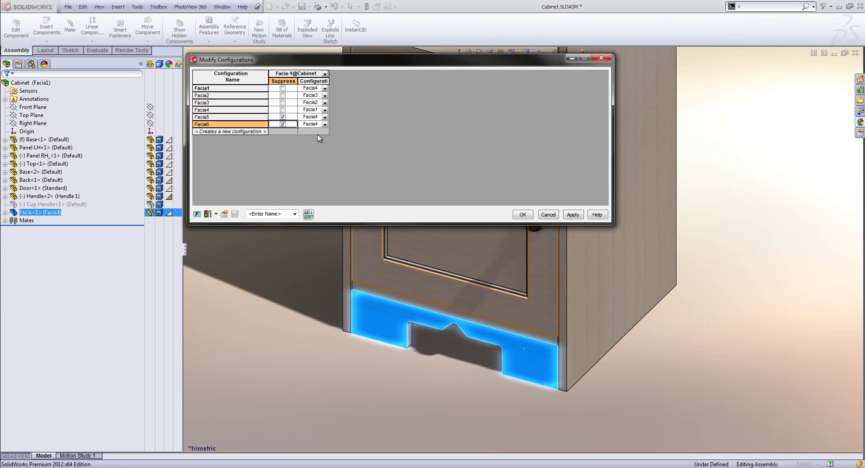
pyautogui.click(273, 213)
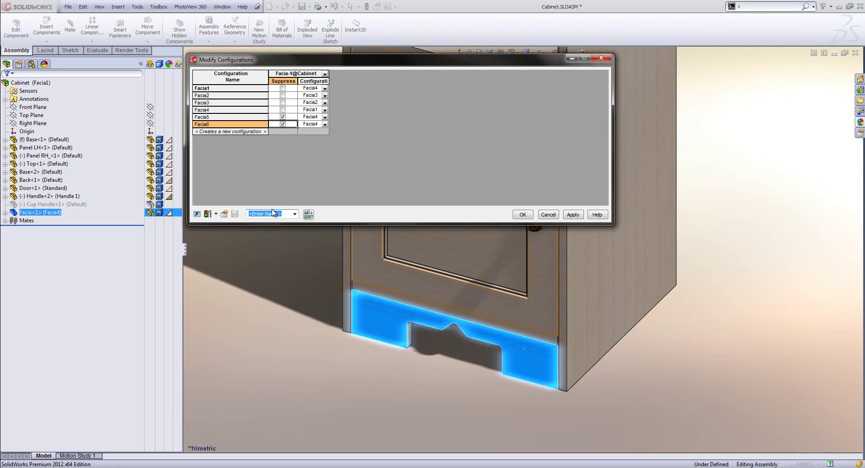
pyautogui.click(573, 215)
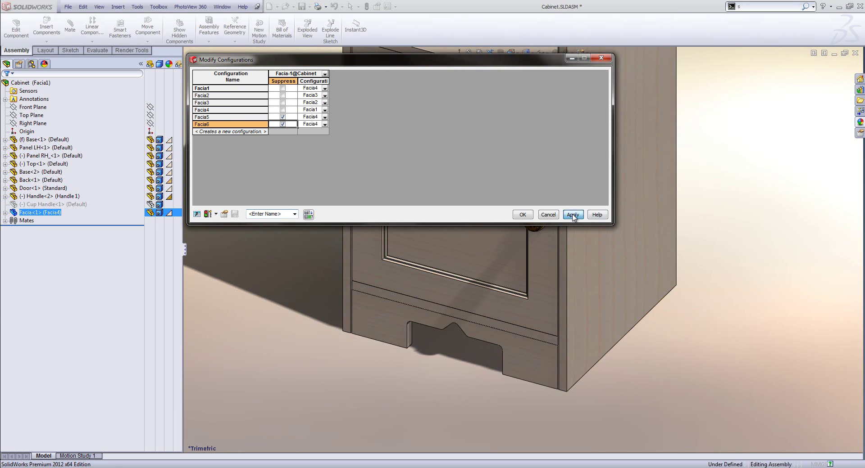
pyautogui.click(522, 215)
# Activate the cabinet configurations Facia2 through Facia6 in turn to compare their door, handle and facia, ending on Facia6
pyautogui.click(32, 64)
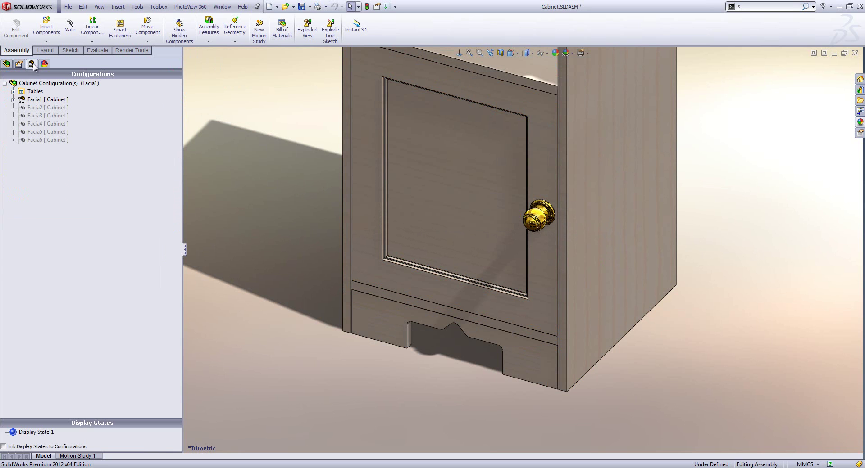
pyautogui.doubleClick(41, 108)
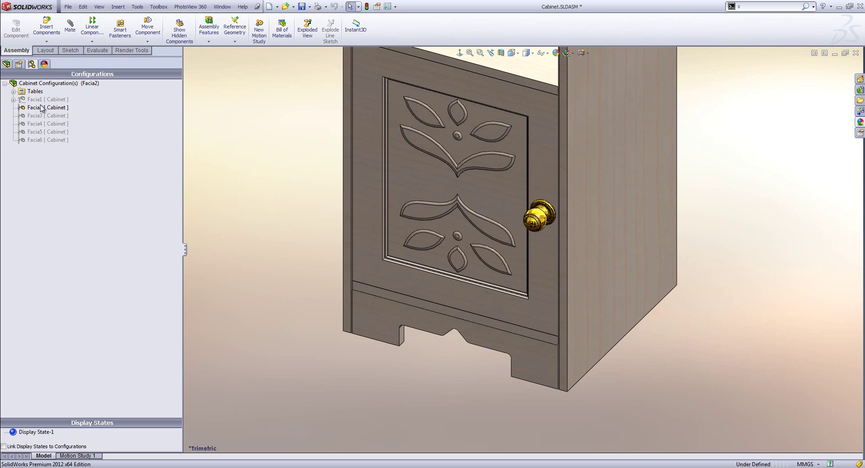
pyautogui.doubleClick(42, 116)
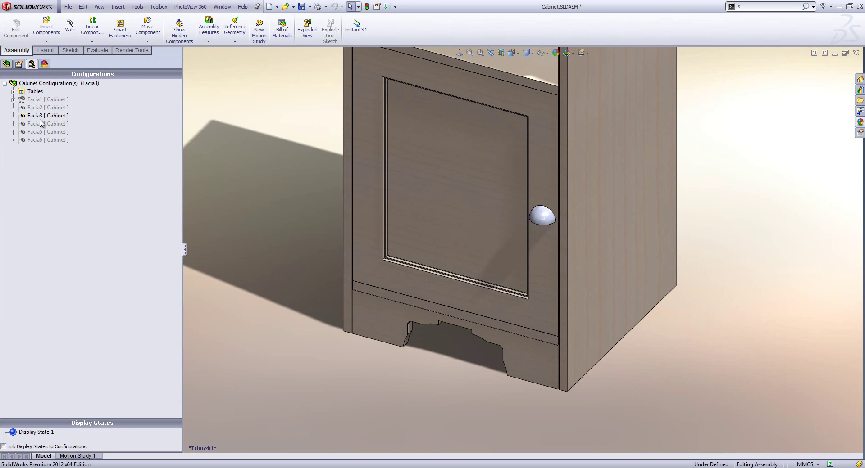
pyautogui.doubleClick(42, 124)
pyautogui.doubleClick(43, 132)
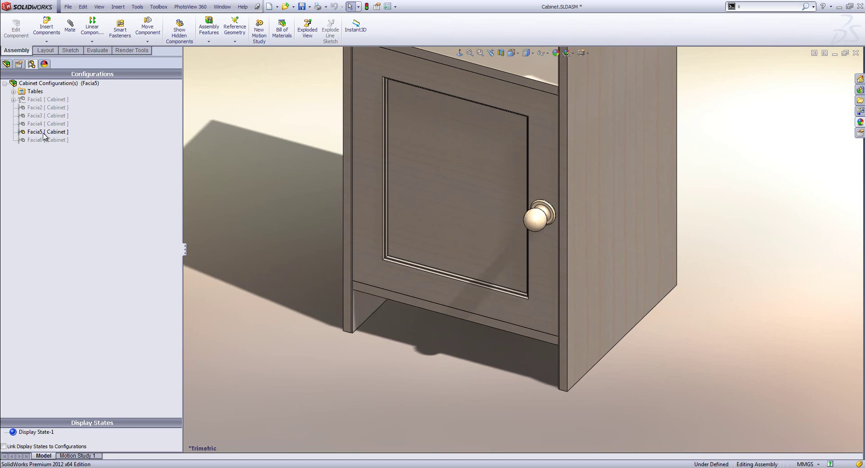
pyautogui.doubleClick(45, 140)
pyautogui.moveTo(228, 162); pyautogui.dragTo(270, 131, button='right')
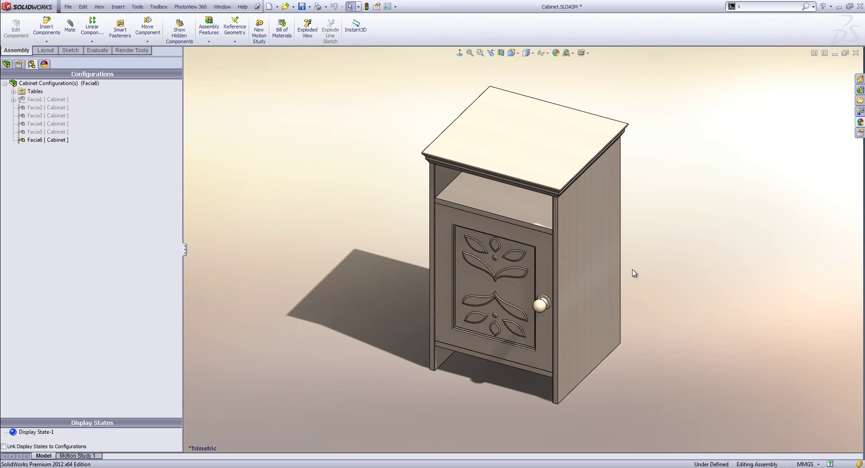
# Save Cabinet.SLDASM together with Facia.SLDPRT, then close all open documents without saving the Facia part again
pyautogui.click(301, 7)
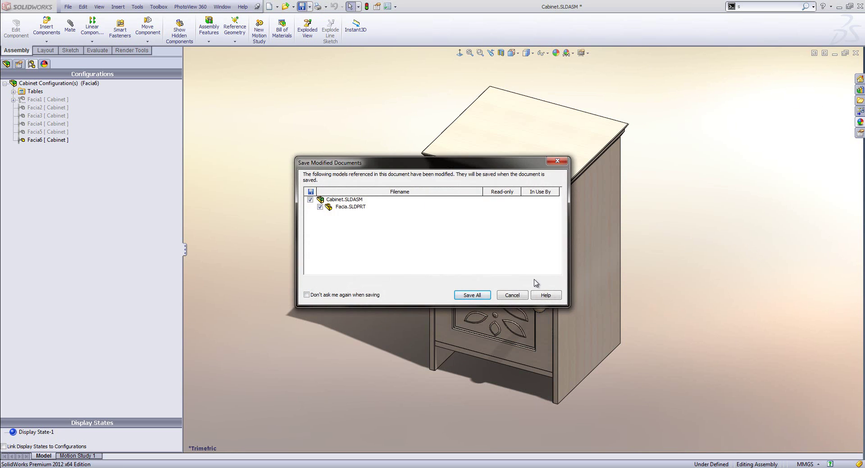
pyautogui.click(477, 296)
pyautogui.click(854, 53)
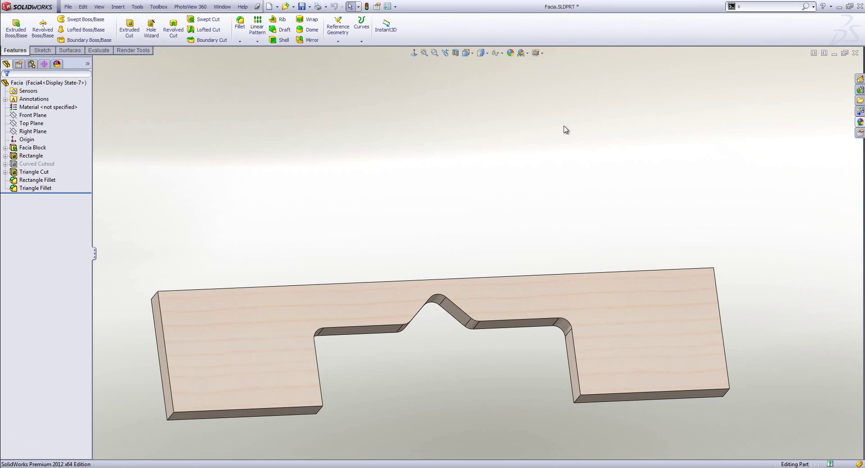
pyautogui.click(855, 53)
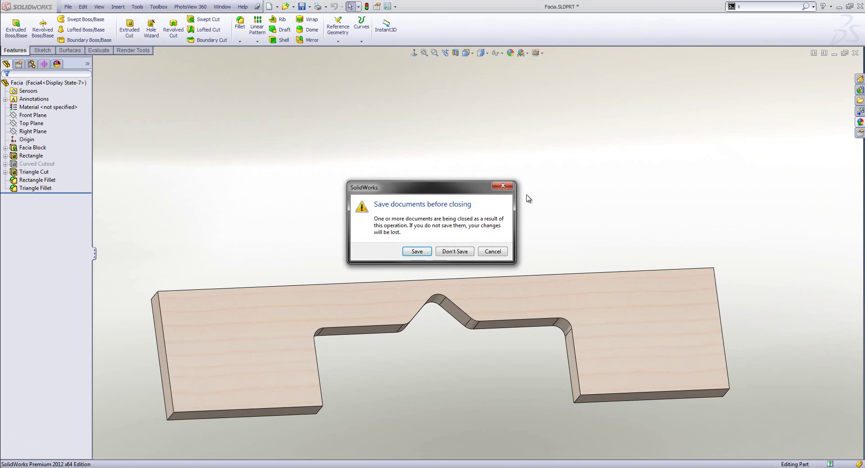
pyautogui.click(457, 251)
pyautogui.click(854, 53)
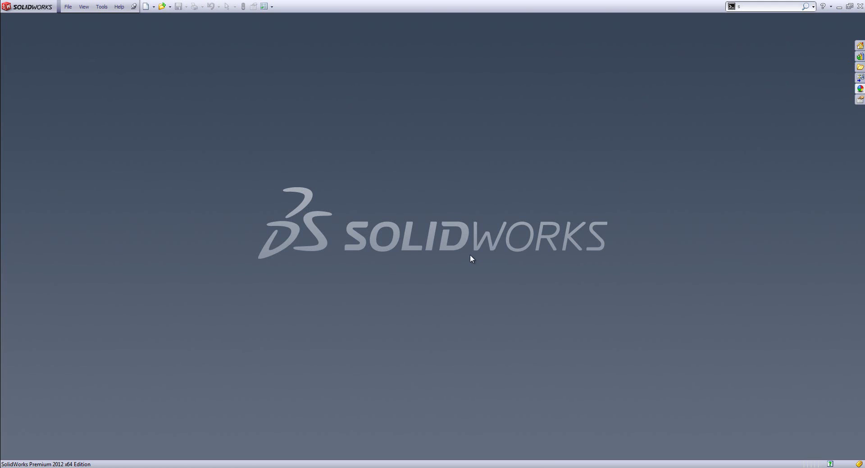
# Open the recent document Screw Driver.SLDPRT and inspect its two surface bodies and the Boss-Extrude1 shaft feature
pyautogui.press('r')
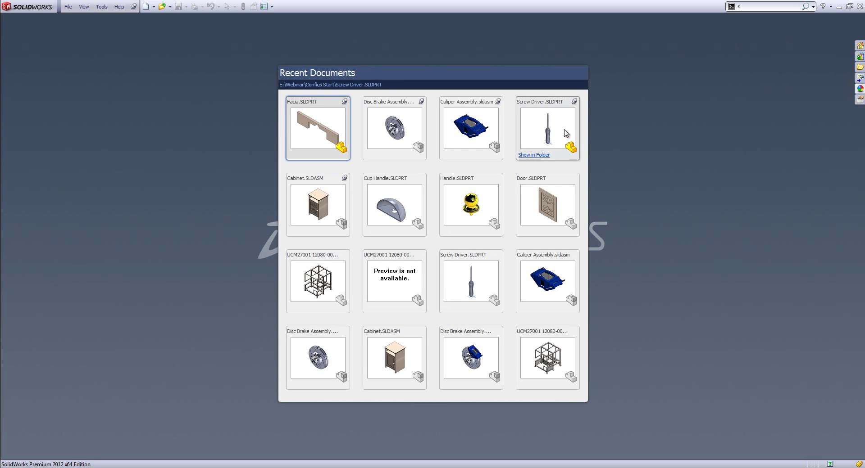
pyautogui.click(566, 133)
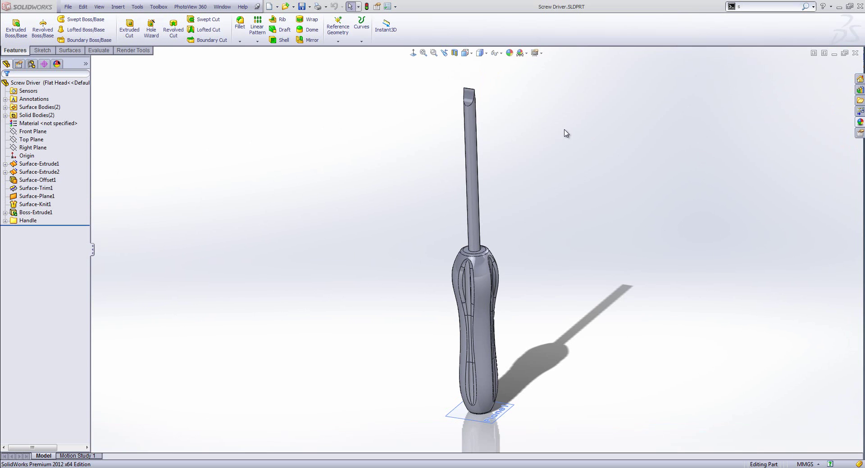
pyautogui.click(5, 108)
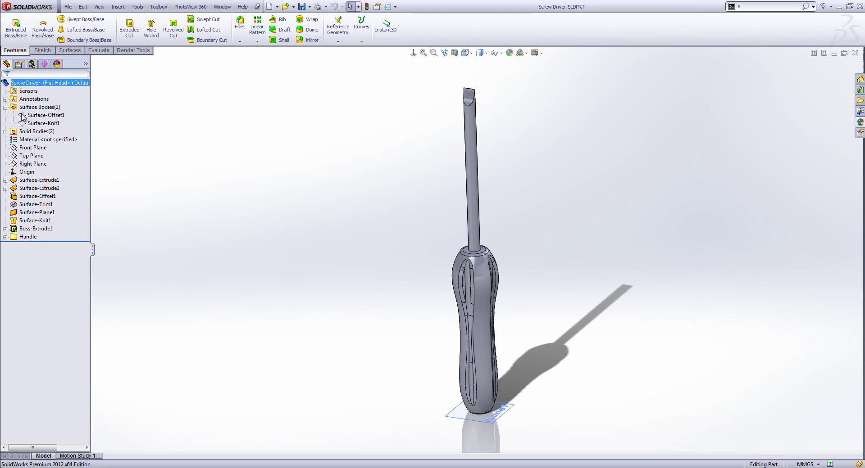
pyautogui.click(47, 116)
pyautogui.click(47, 123)
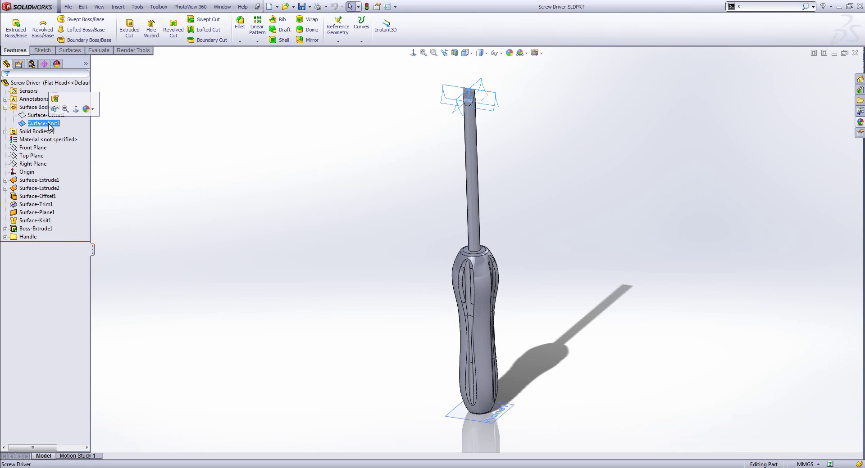
pyautogui.click(161, 133)
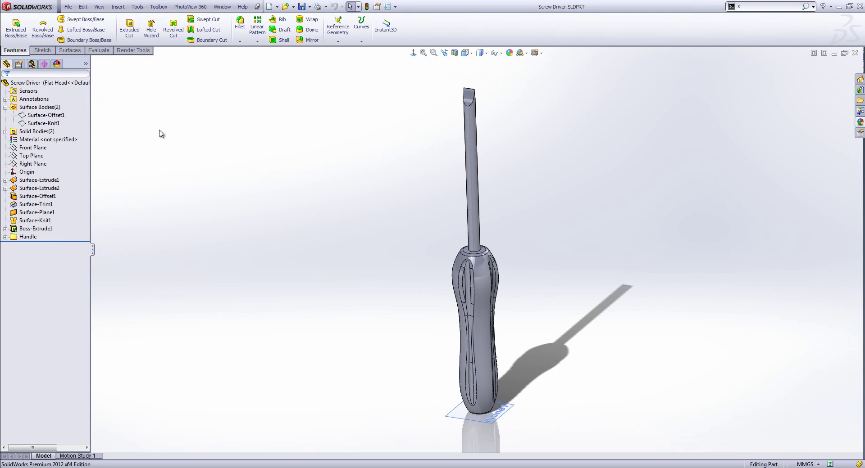
pyautogui.click(45, 229)
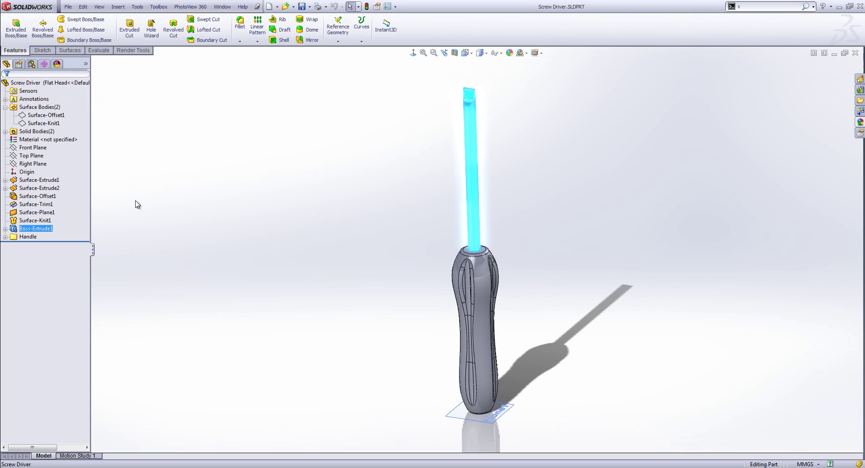
# Inspect the definition of Boss-Extrude1, including its Up To Surface end condition and its target surface, and close it unchanged
pyautogui.click(255, 251)
pyautogui.rightClick(35, 229)
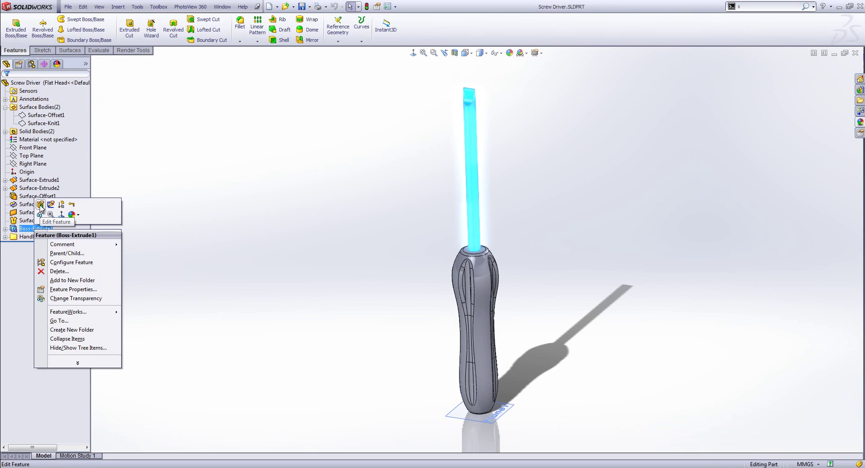
pyautogui.click(41, 205)
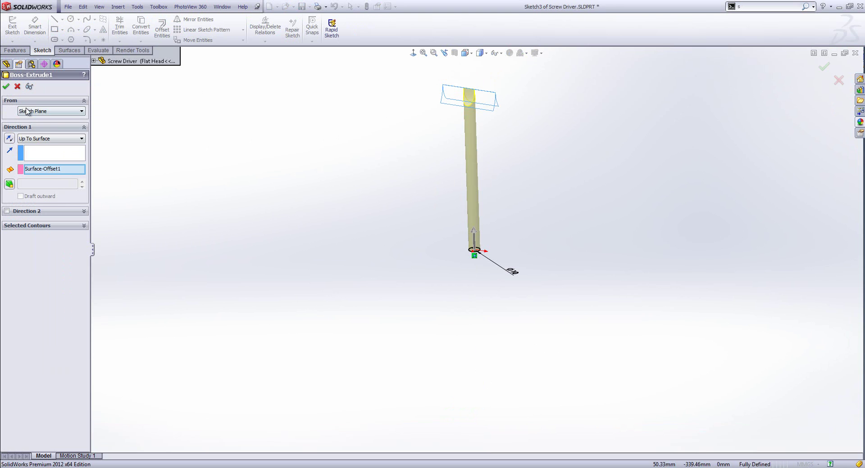
pyautogui.click(7, 87)
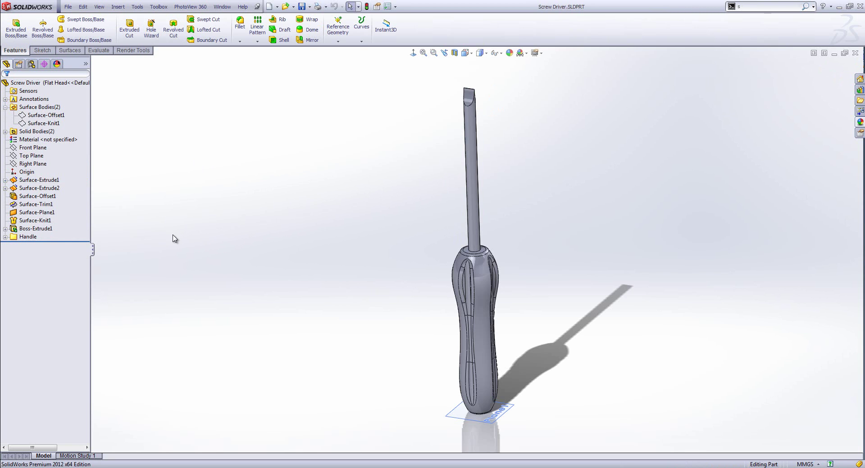
# Add a configuration named Philips Head to the part, switch to Flat Head, and return to Philips Head
pyautogui.click(31, 64)
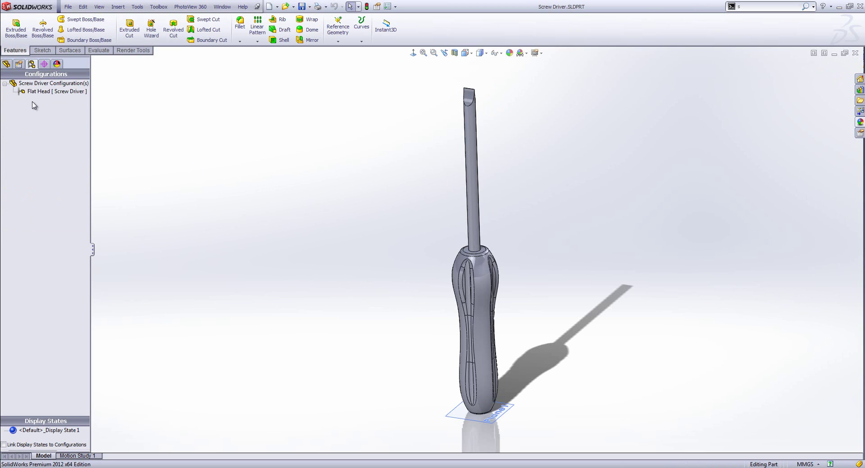
pyautogui.rightClick(35, 116)
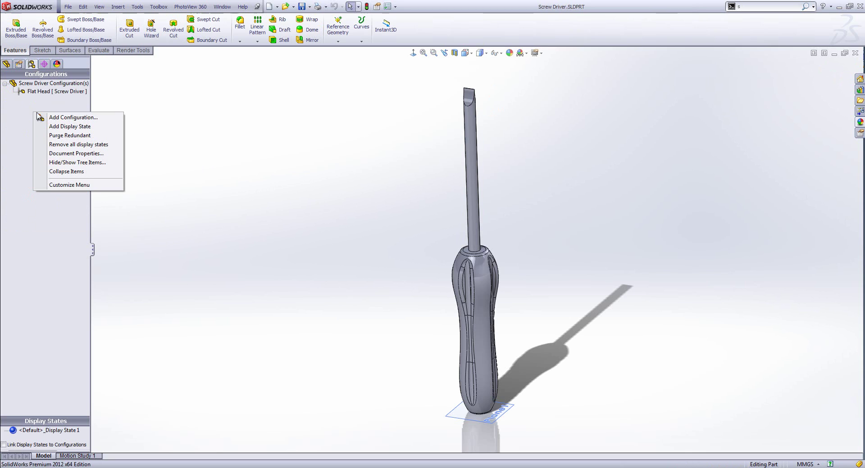
pyautogui.click(64, 119)
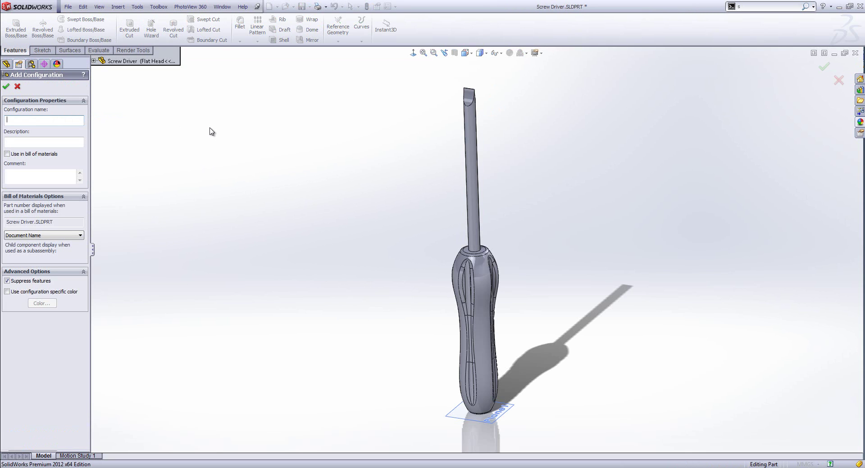
pyautogui.write('Phill')
pyautogui.click(6, 87)
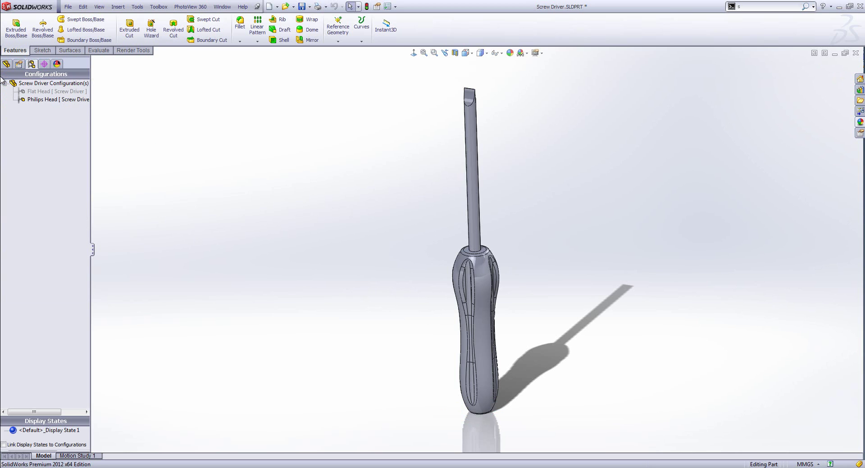
pyautogui.click(45, 93)
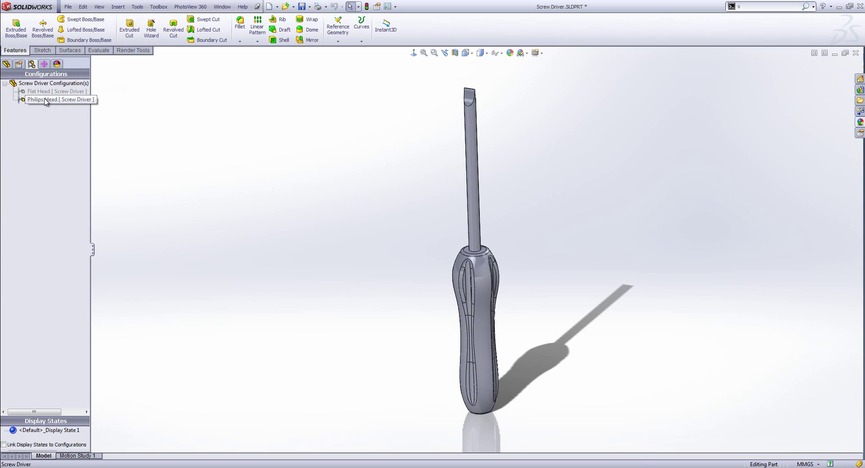
pyautogui.click(45, 99)
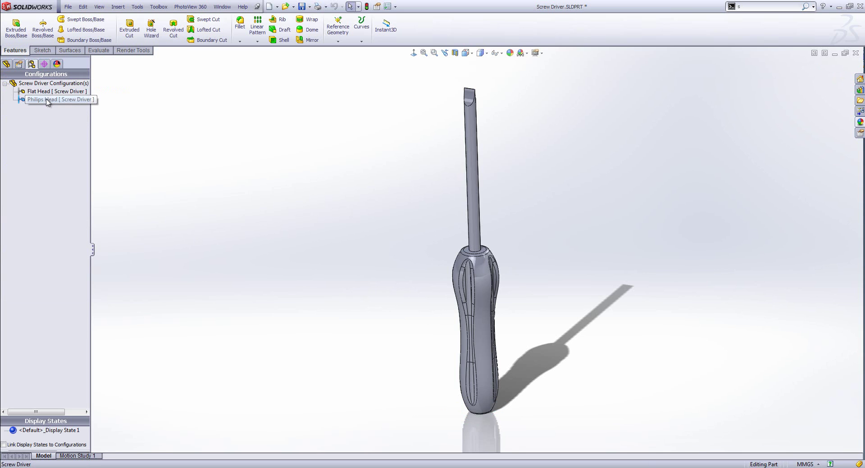
# Show the Surface-Knit1 surface body in the Philips Head configuration
pyautogui.click(7, 64)
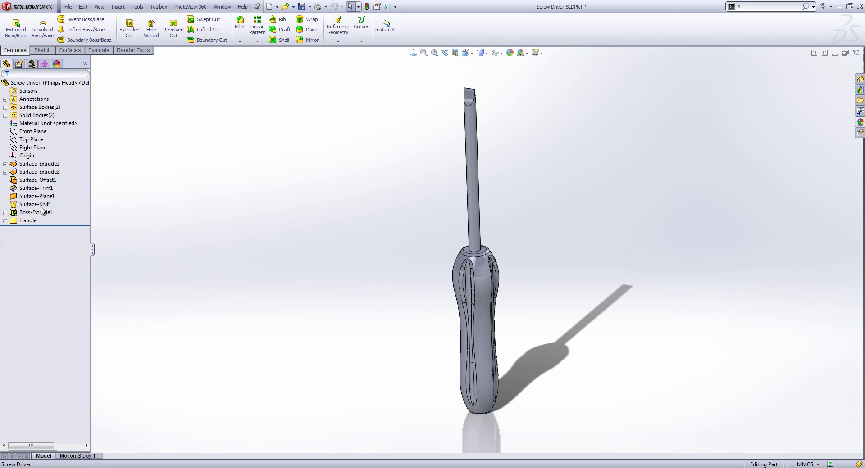
pyautogui.click(5, 107)
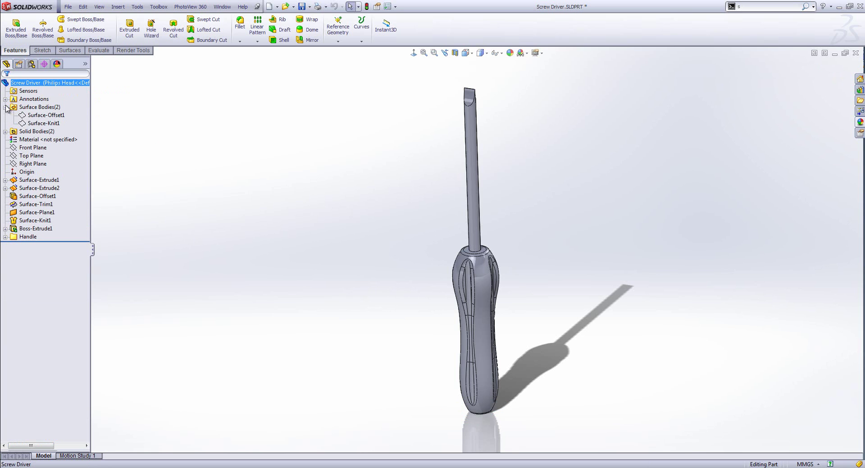
pyautogui.click(38, 123)
pyautogui.rightClick(38, 123)
pyautogui.click(45, 110)
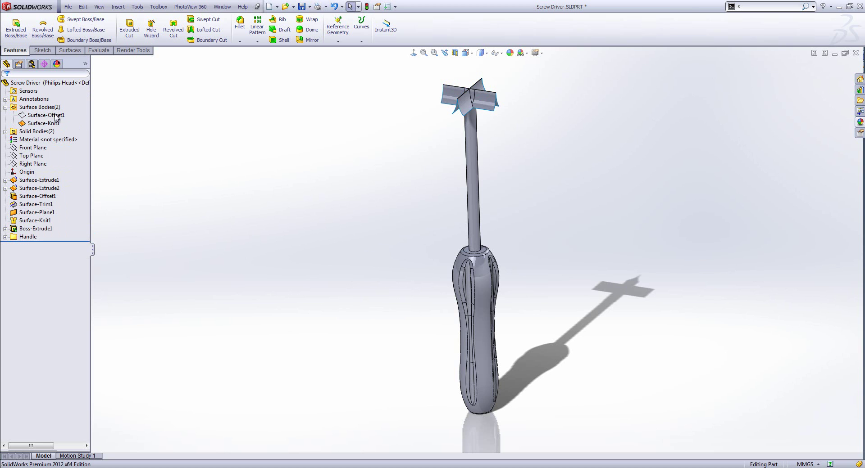
# Redefine Boss-Extrude1 to end on the cross-shaped Surface-Knit1, for this configuration only
pyautogui.rightClick(39, 231)
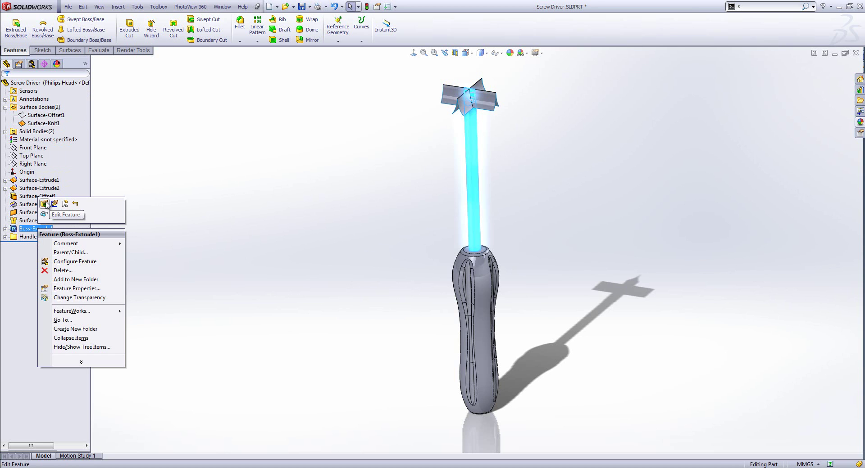
pyautogui.click(48, 204)
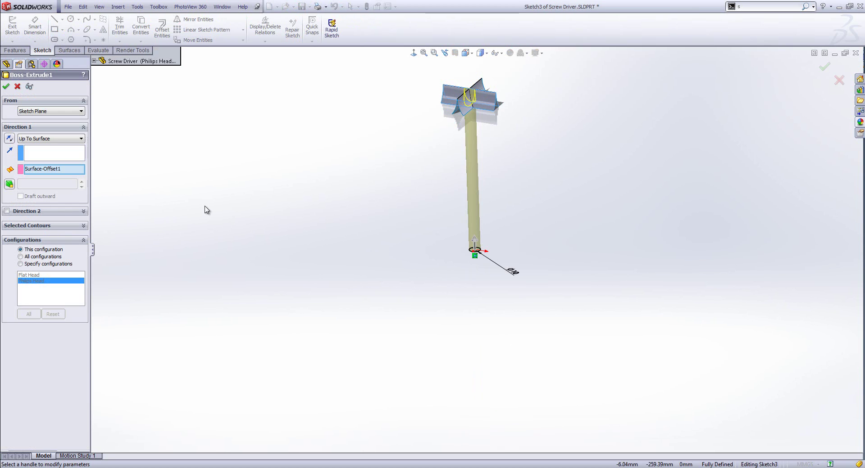
pyautogui.click(54, 169)
pyautogui.scroll(-5, 440, 131)
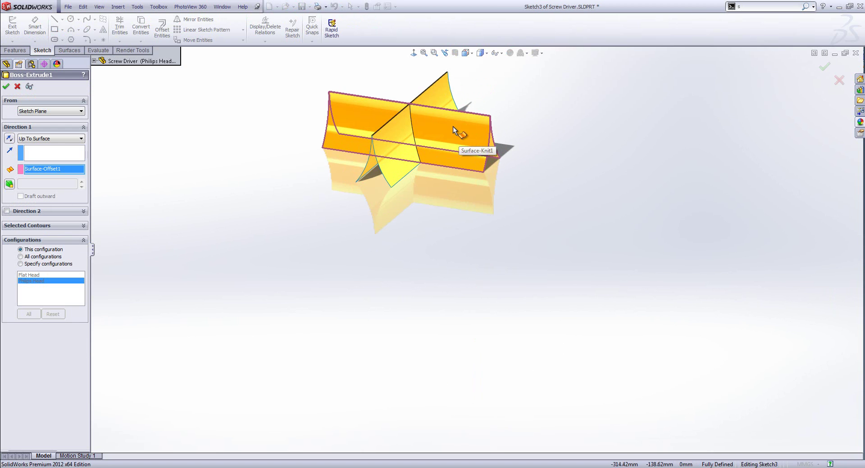
pyautogui.click(432, 133)
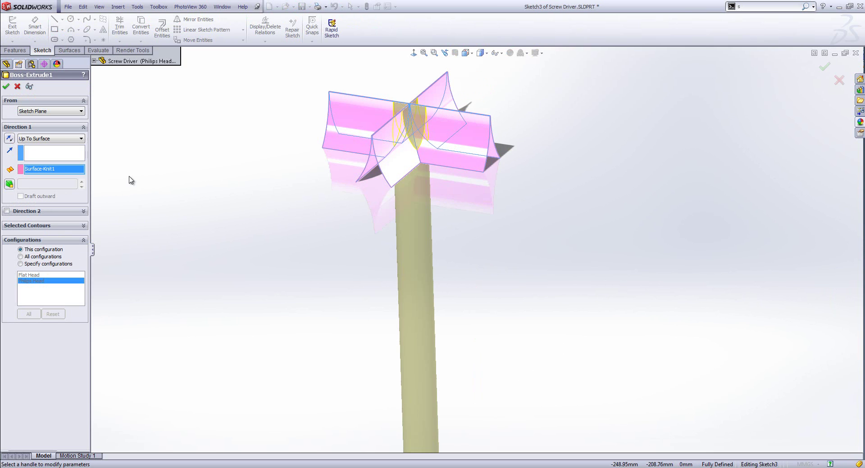
pyautogui.click(6, 86)
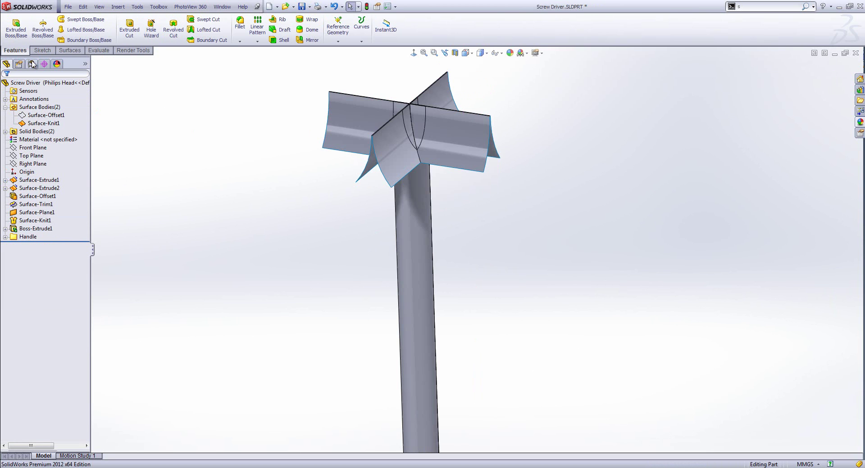
# Activate the Flat Head configuration and hide the Surface-Knit1 surface body at the shaft tip
pyautogui.click(31, 64)
pyautogui.doubleClick(41, 92)
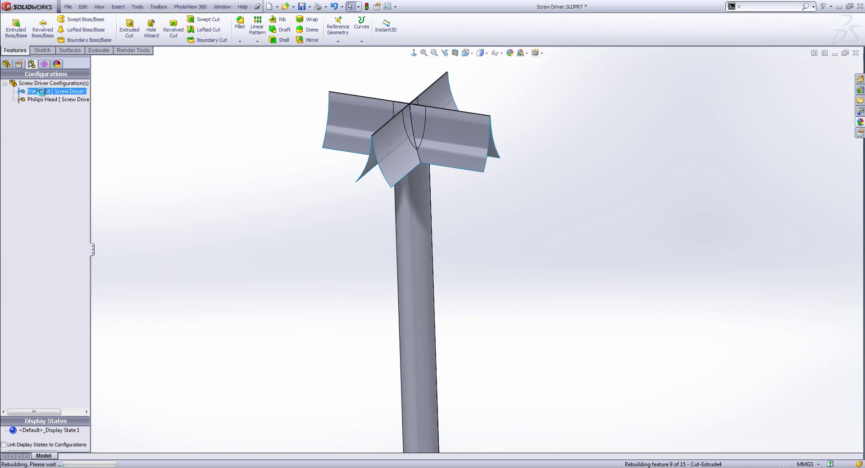
pyautogui.click(450, 131)
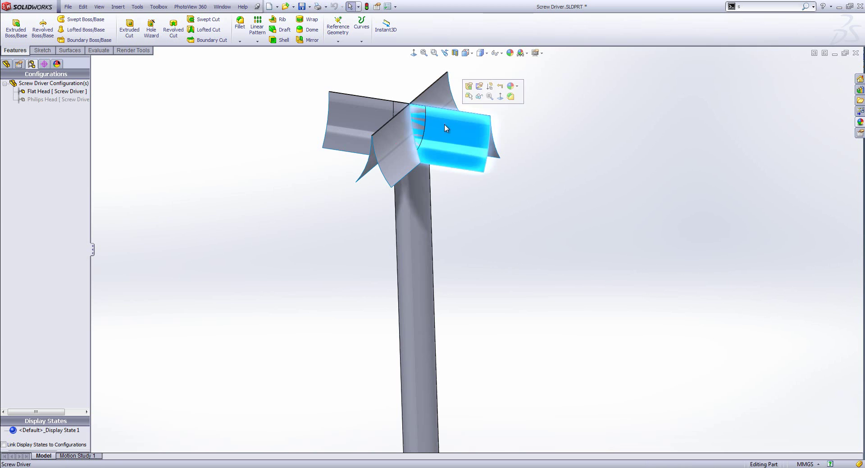
pyautogui.click(489, 95)
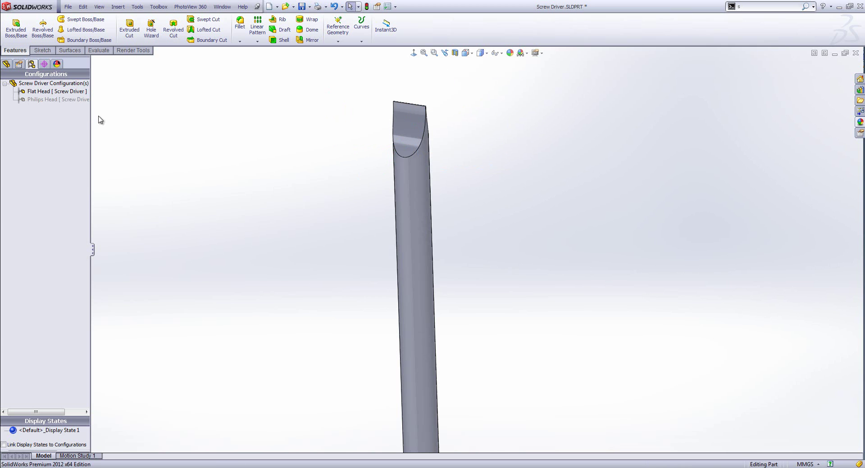
# Compare the shaft tip in Philips Head and Flat Head, and check Boss-Extrude1's end surface and configuration options in Flat Head
pyautogui.doubleClick(74, 99)
pyautogui.doubleClick(70, 92)
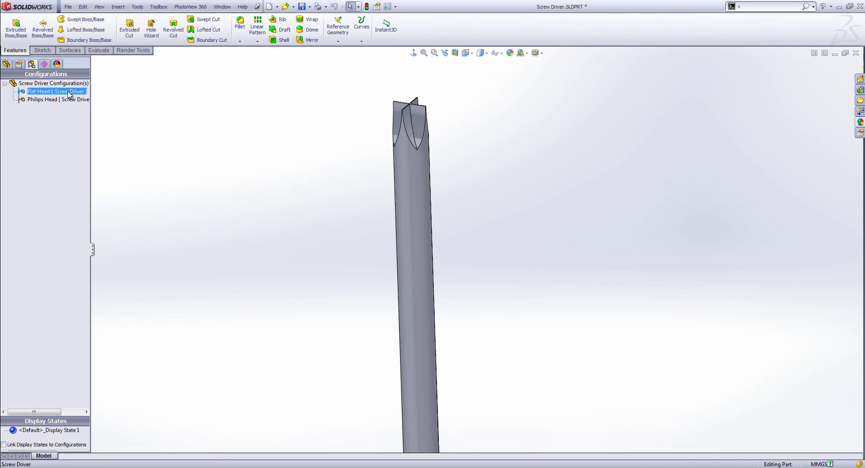
pyautogui.click(6, 65)
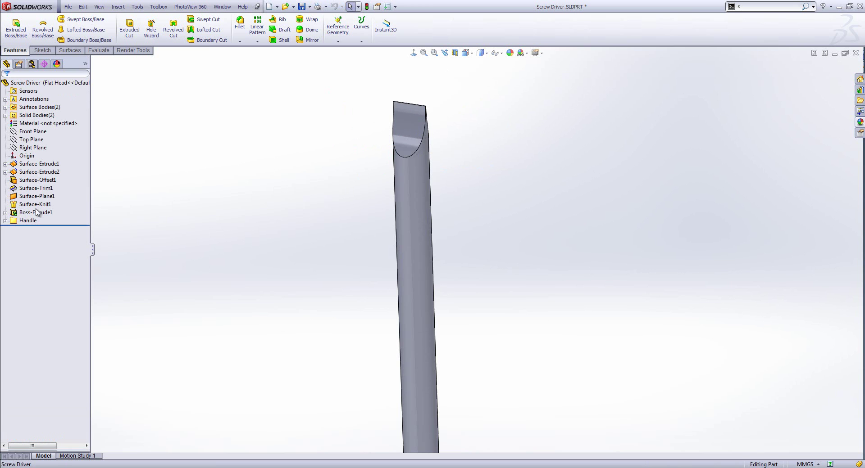
pyautogui.rightClick(39, 212)
pyautogui.click(42, 188)
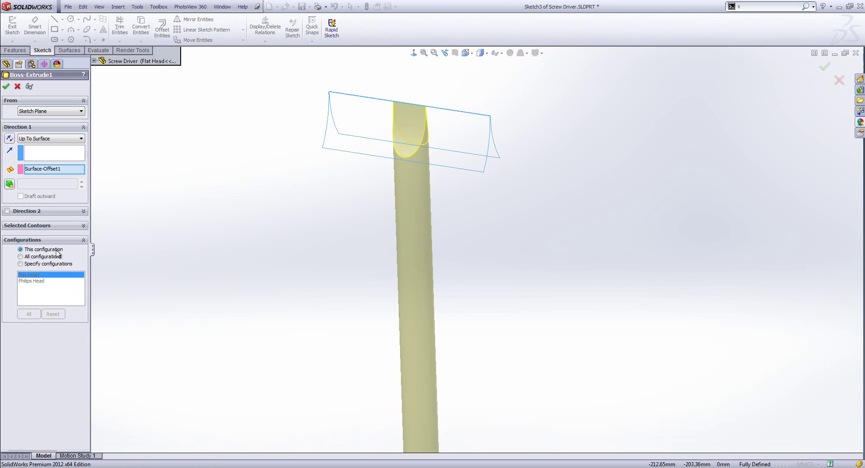
pyautogui.click(17, 87)
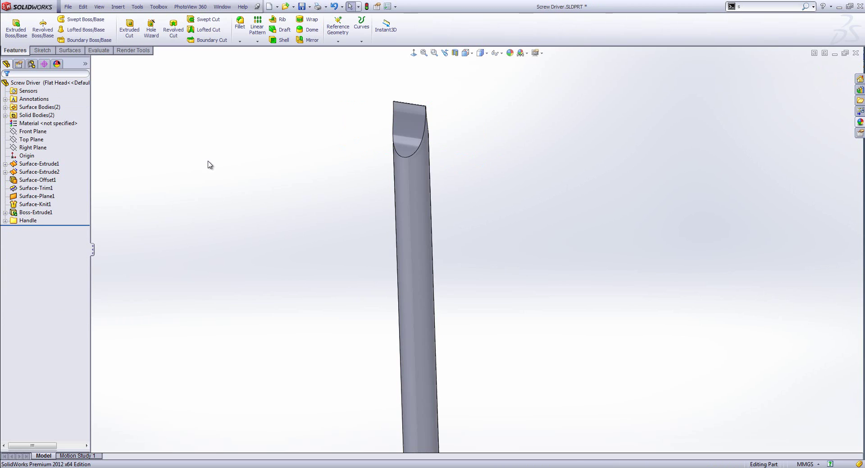
# Activate Philips Head and chamfer the outer end edges of the tip's four blades with 7 mm distance and 30 degrees angle
pyautogui.click(31, 63)
pyautogui.doubleClick(51, 100)
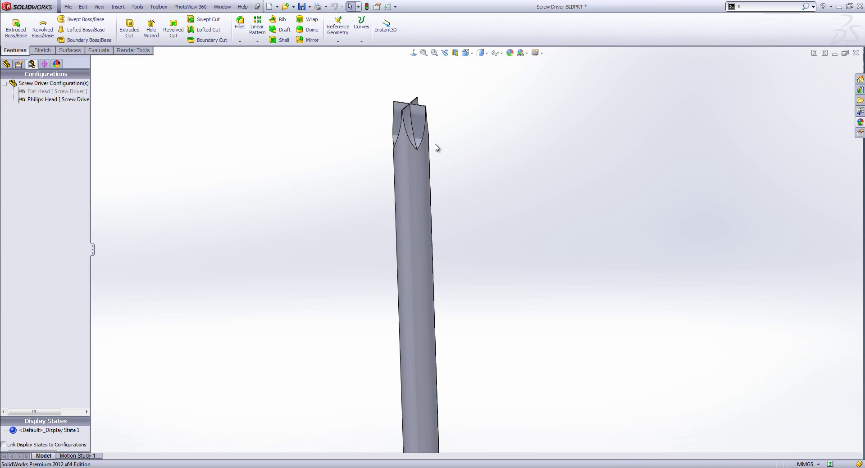
pyautogui.scroll(-3, 436, 128)
pyautogui.scroll(-3, 430, 144)
pyautogui.scroll(-3, 435, 144)
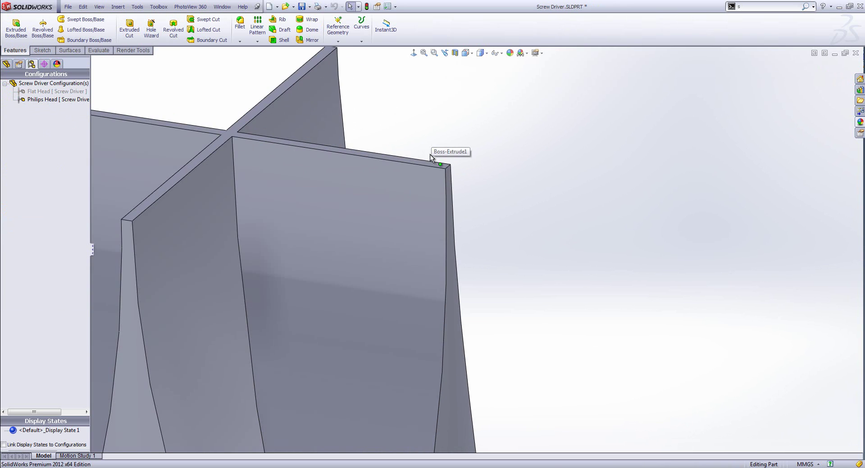
pyautogui.click(447, 168)
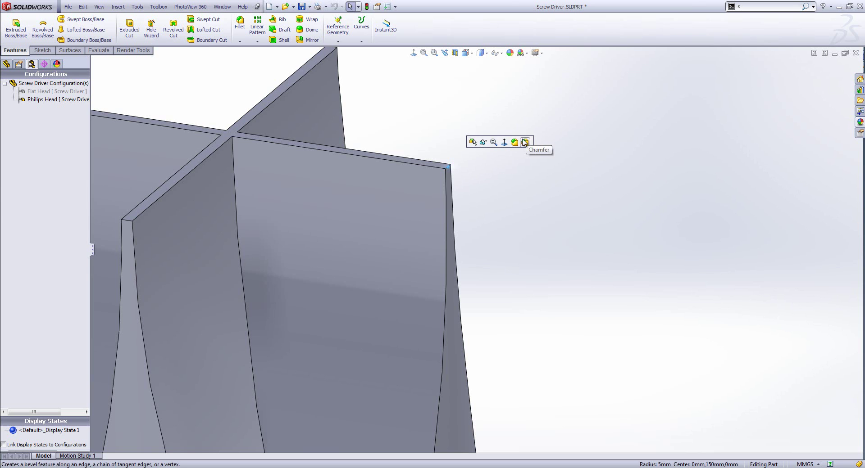
pyautogui.click(524, 142)
pyautogui.write('7')
pyautogui.press('Tab')
pyautogui.write('30')
pyautogui.press('Return')
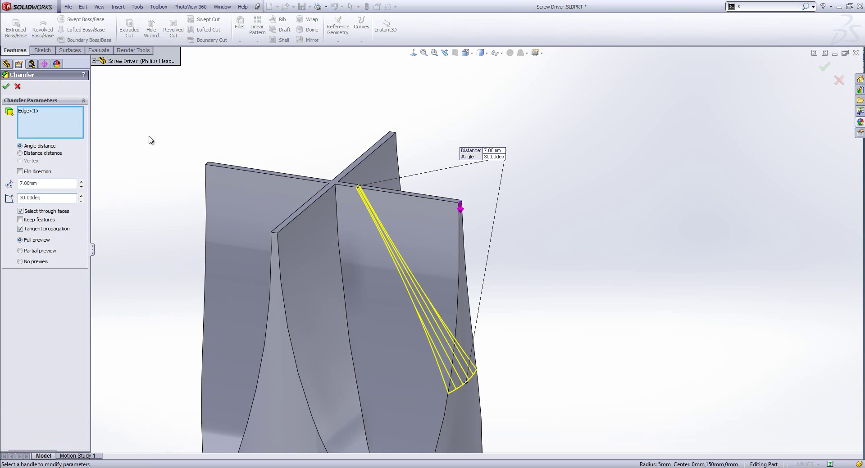
pyautogui.click(274, 234)
pyautogui.click(207, 166)
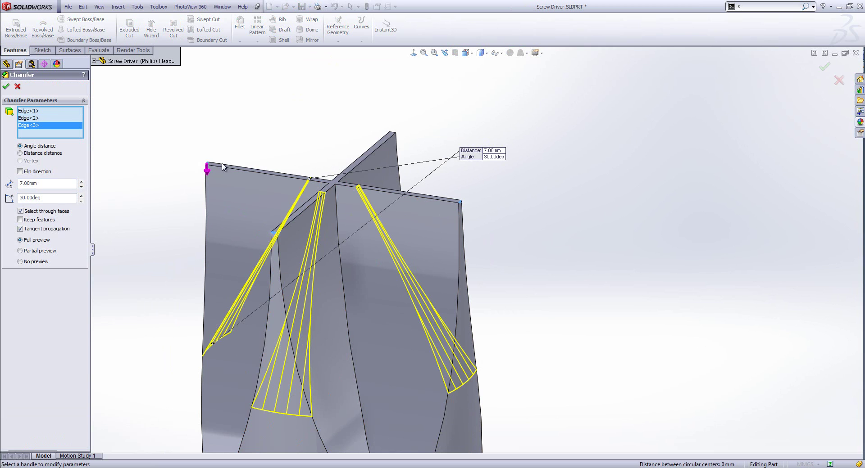
pyautogui.click(392, 135)
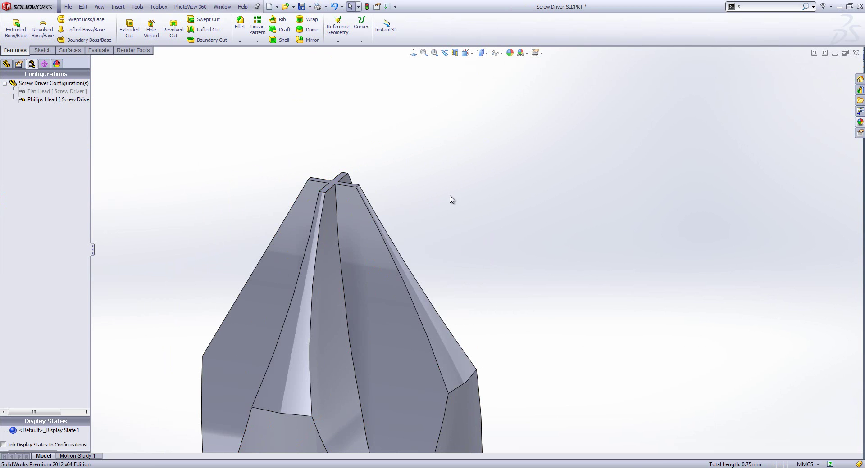
# View the whole screwdriver and switch to Flat Head and back to Philips Head to compare the configurations
pyautogui.scroll(5, 439, 225)
pyautogui.scroll(3, 428, 257)
pyautogui.moveTo(569, 267); pyautogui.dragTo(606, 241, button='right')
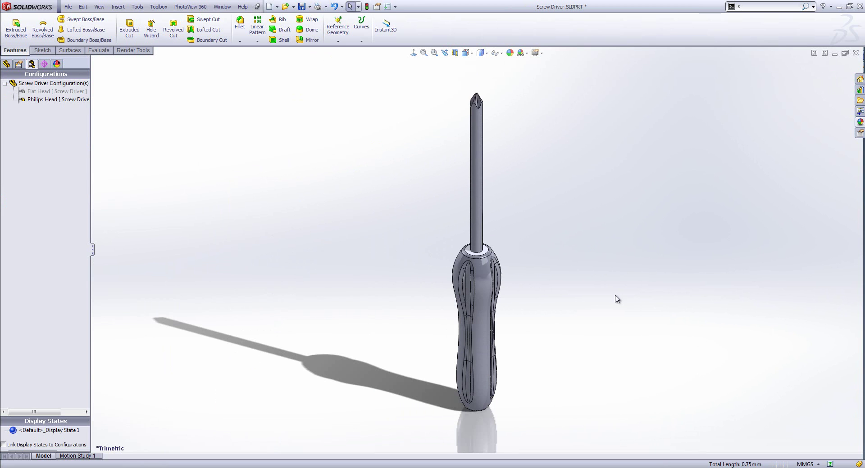
pyautogui.doubleClick(72, 92)
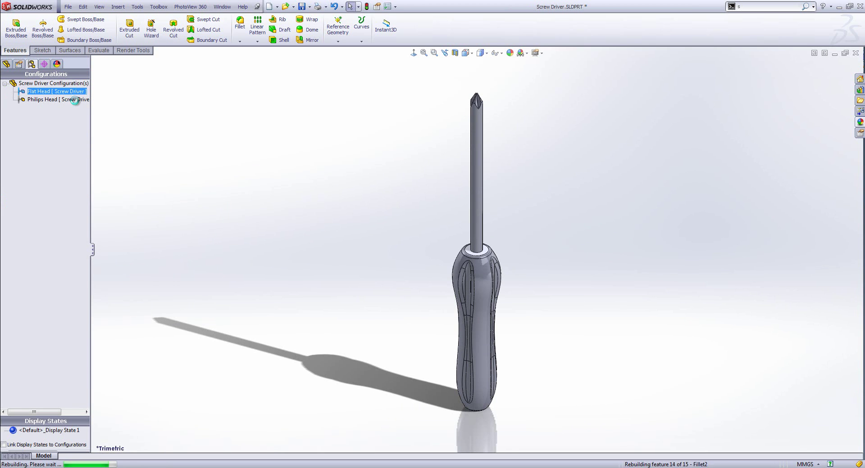
pyautogui.doubleClick(72, 100)
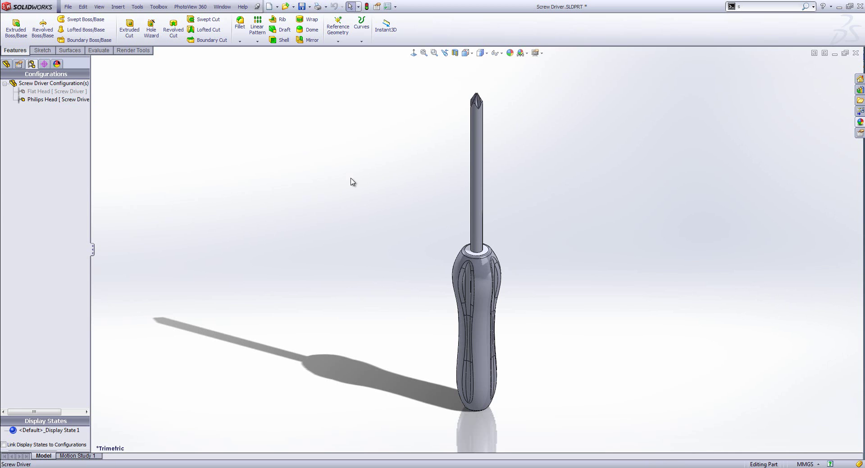
# Check Boss-Extrude1 in the Philips Head feature tree and return to the configuration list
pyautogui.click(6, 64)
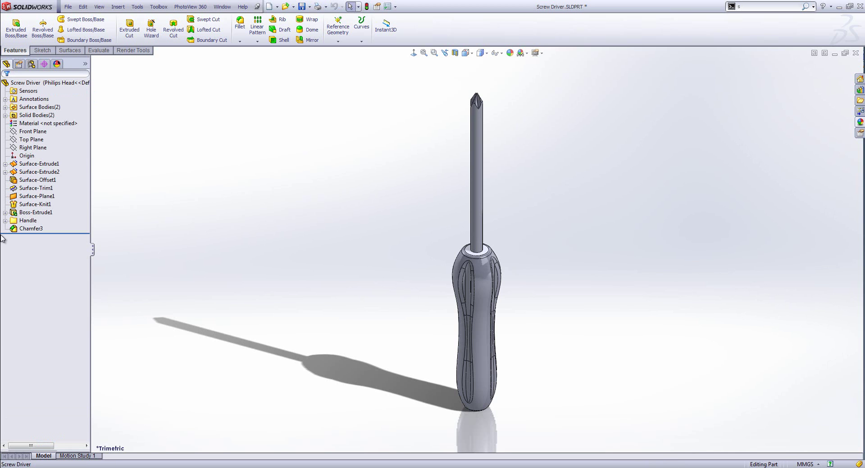
pyautogui.click(43, 213)
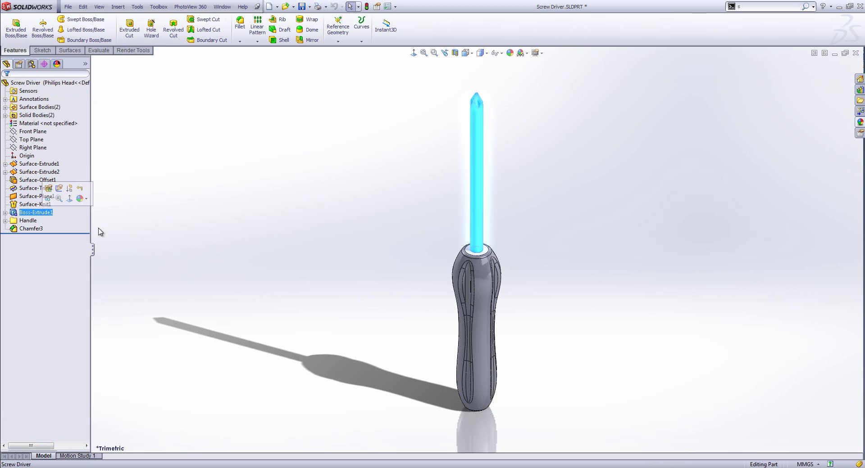
pyautogui.click(203, 256)
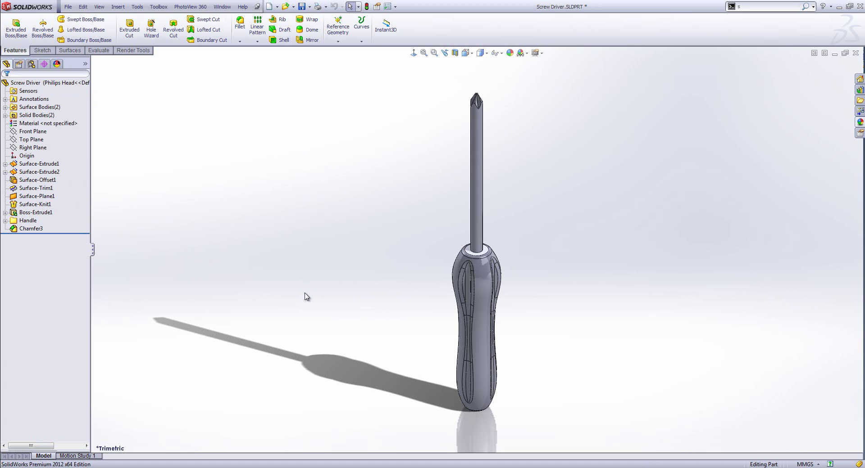
pyautogui.click(31, 63)
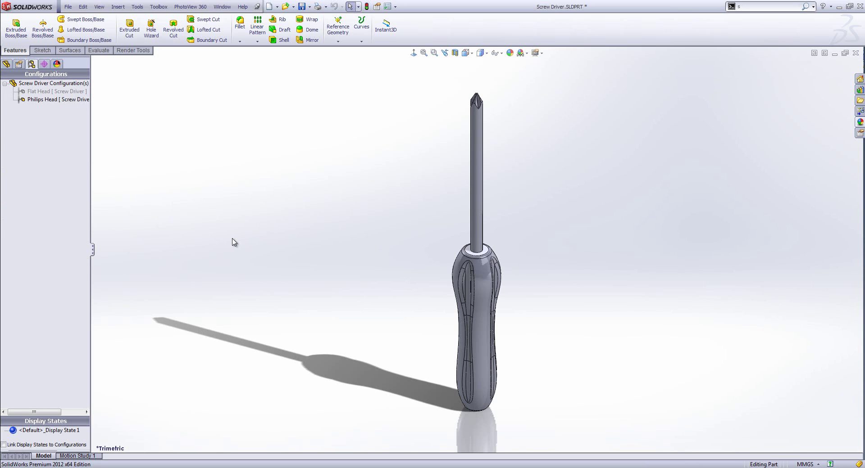
# Set the handle's length dimension to 160 mm for the active Philips Head configuration only and rebuild the part
pyautogui.click(480, 285)
pyautogui.moveTo(556, 304); pyautogui.dragTo(509, 341, button='middle')
pyautogui.doubleClick(507, 337)
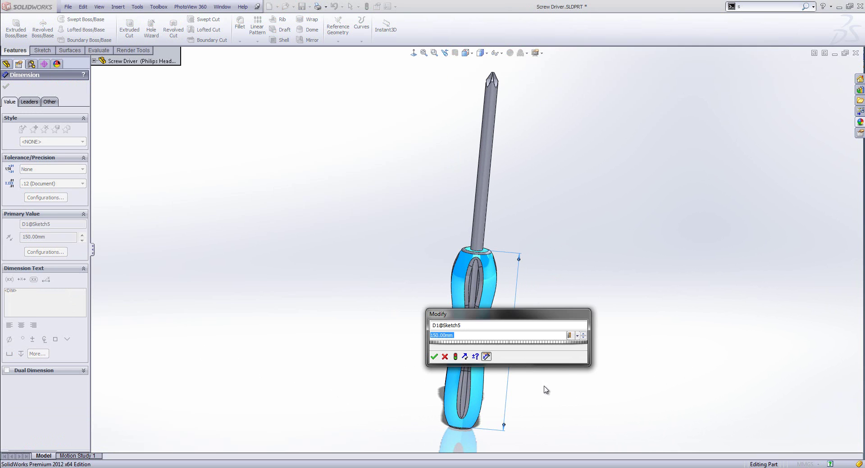
pyautogui.click(577, 336)
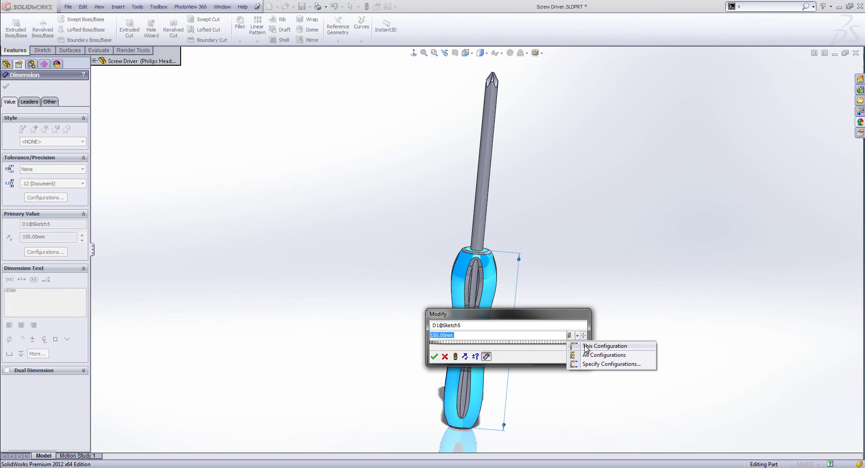
pyautogui.click(578, 347)
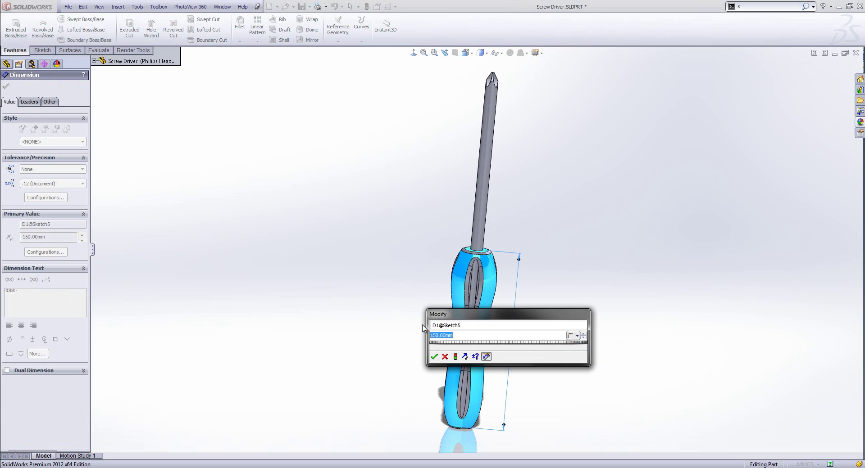
pyautogui.write('160')
pyautogui.click(456, 357)
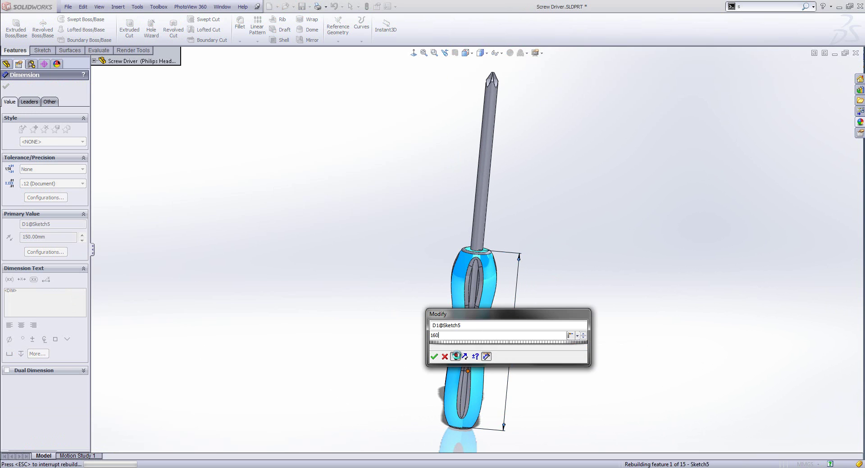
pyautogui.click(436, 356)
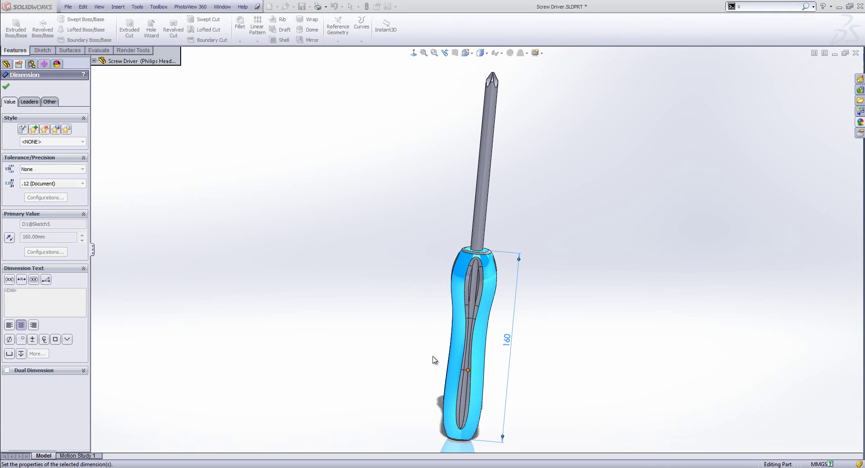
pyautogui.click(5, 85)
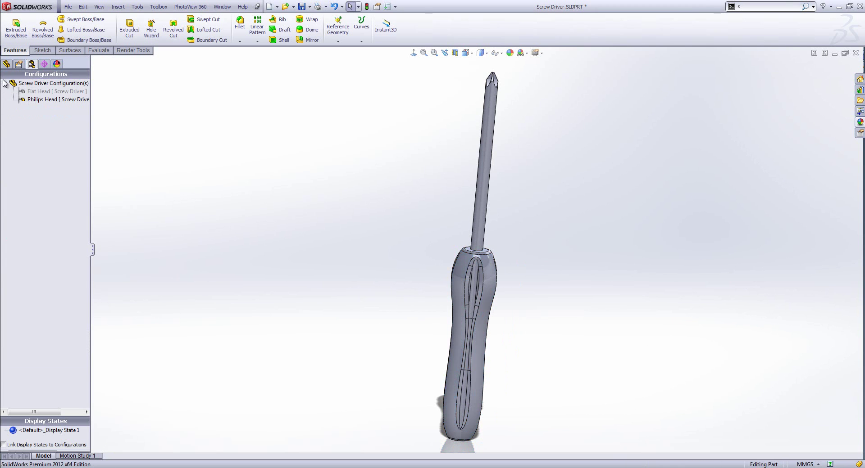
# Compare the handle length in Flat Head and Philips Head, finish on Flat Head, and switch to the PowerPoint slide show
pyautogui.doubleClick(54, 92)
pyautogui.click(441, 248)
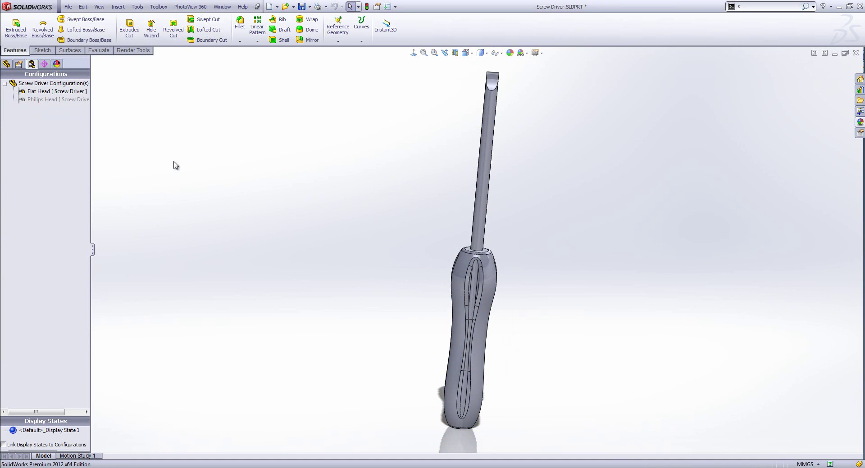
pyautogui.doubleClick(44, 100)
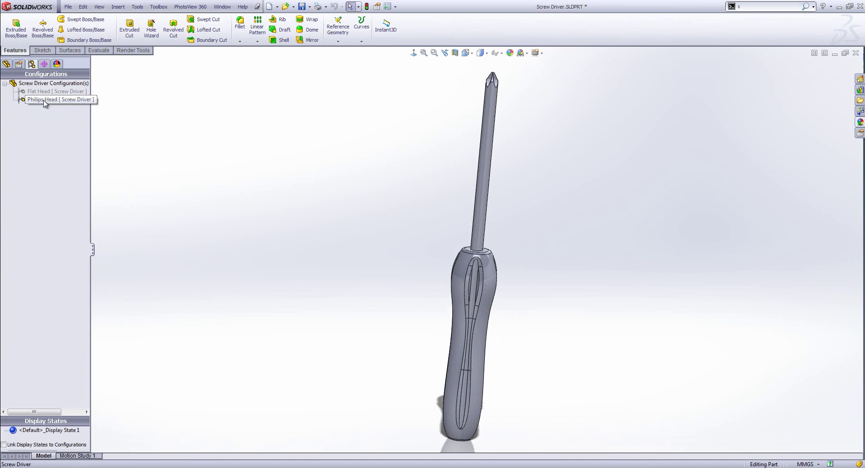
pyautogui.doubleClick(44, 91)
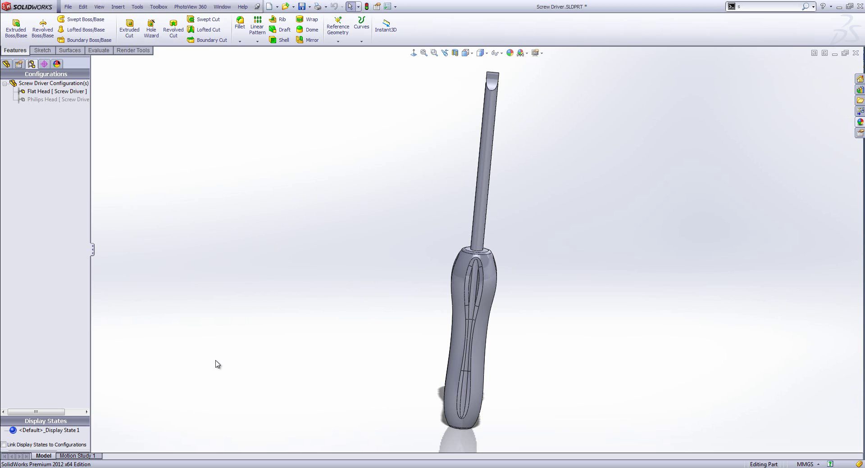
pyautogui.hotkey('alt', 'Tab')
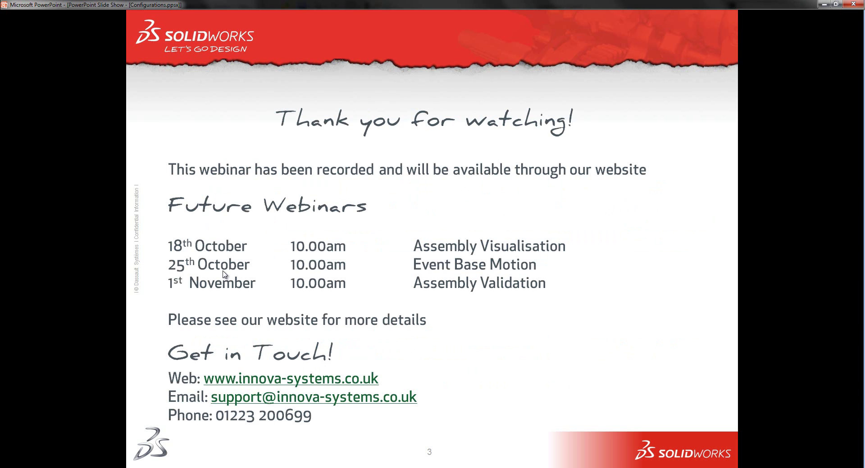